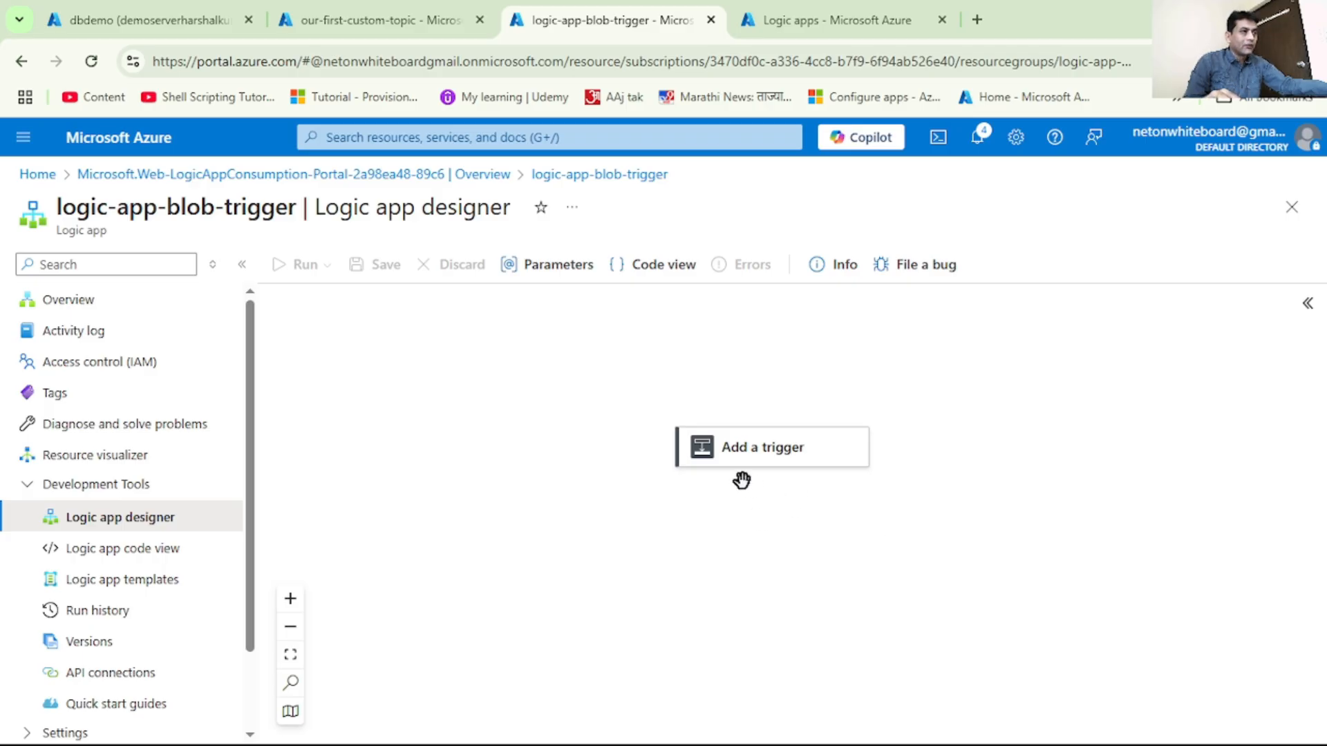
Search the triggers for blob and add the Azure Blob Storage trigger "When a blob is added or modified (properties only) (V2)"
click(763, 456)
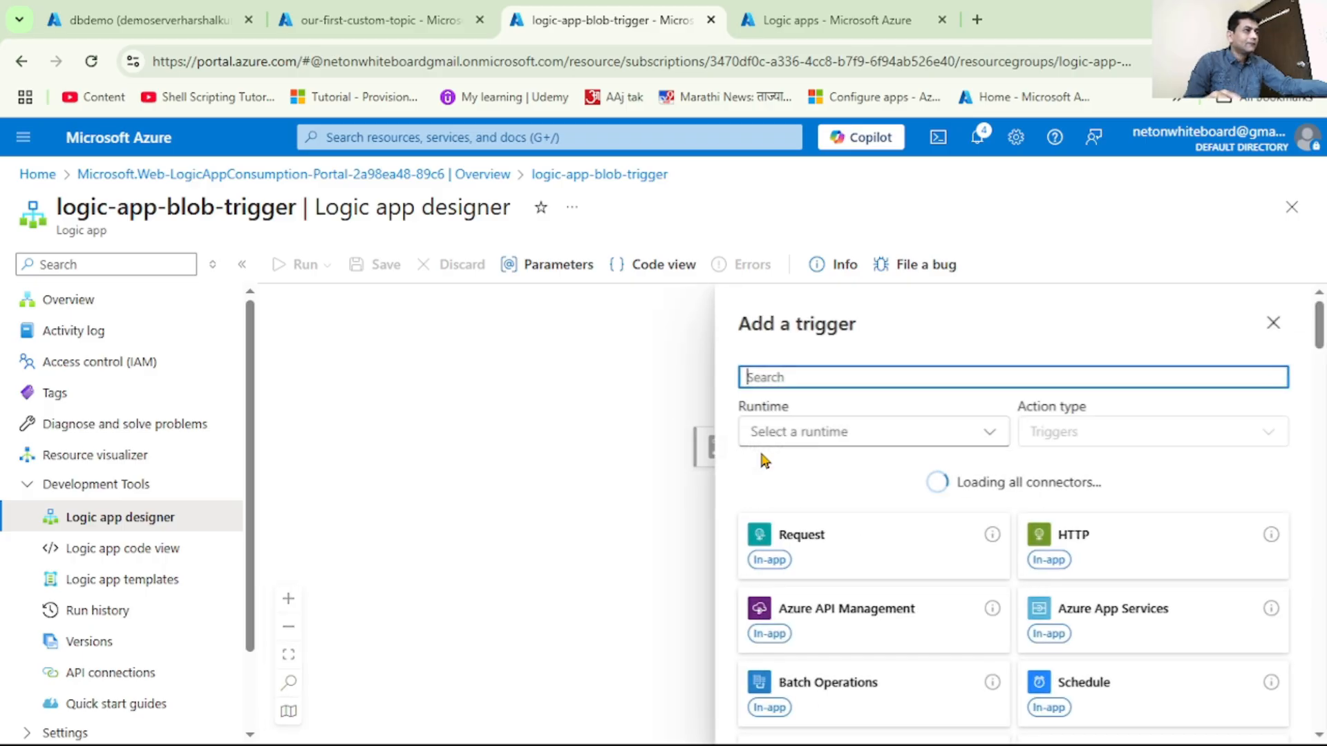
text(blob u)
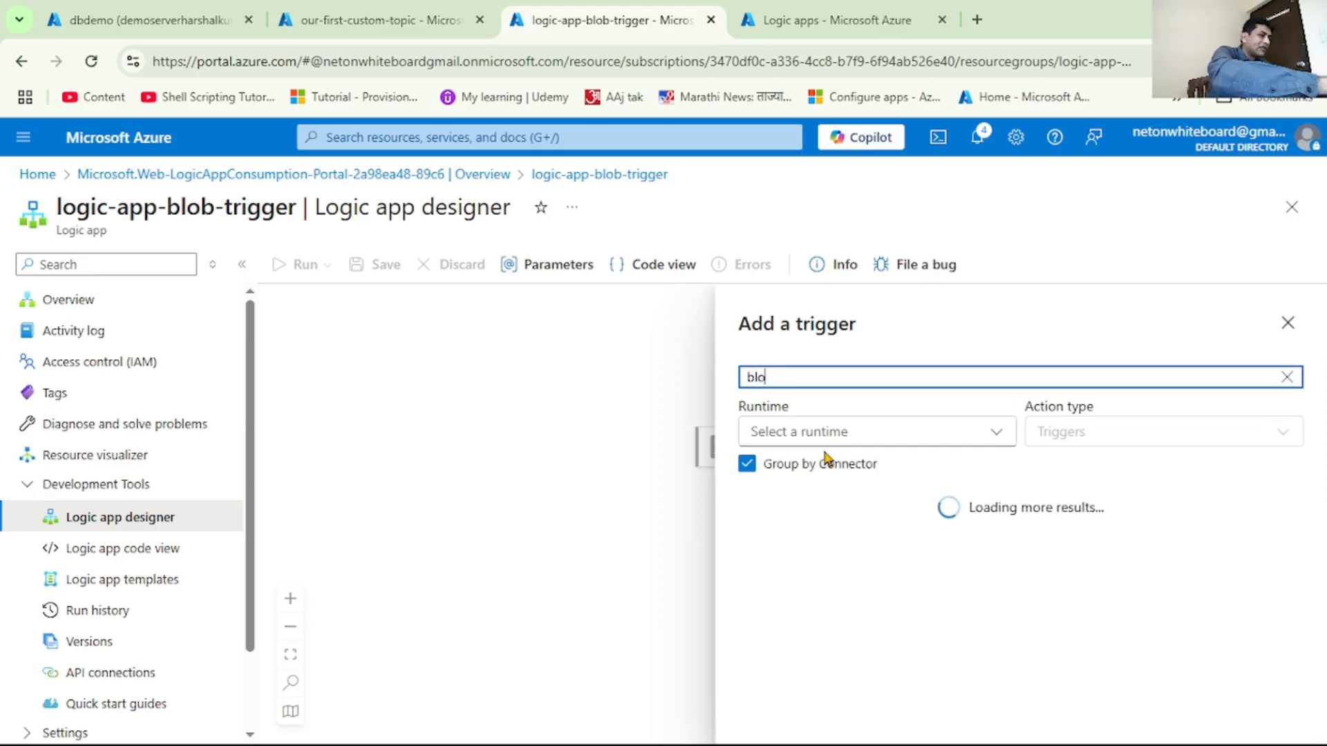
key(BackSpace)
key(BackSpace)
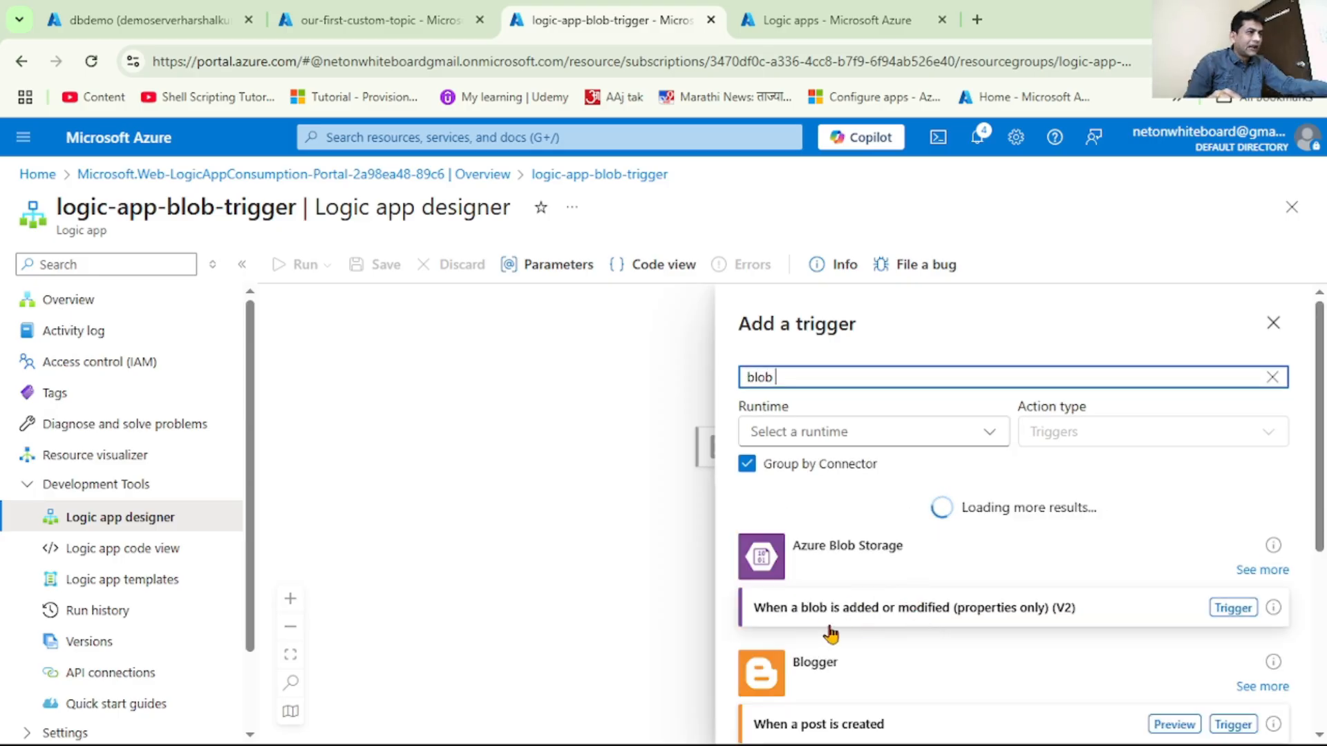
click(869, 613)
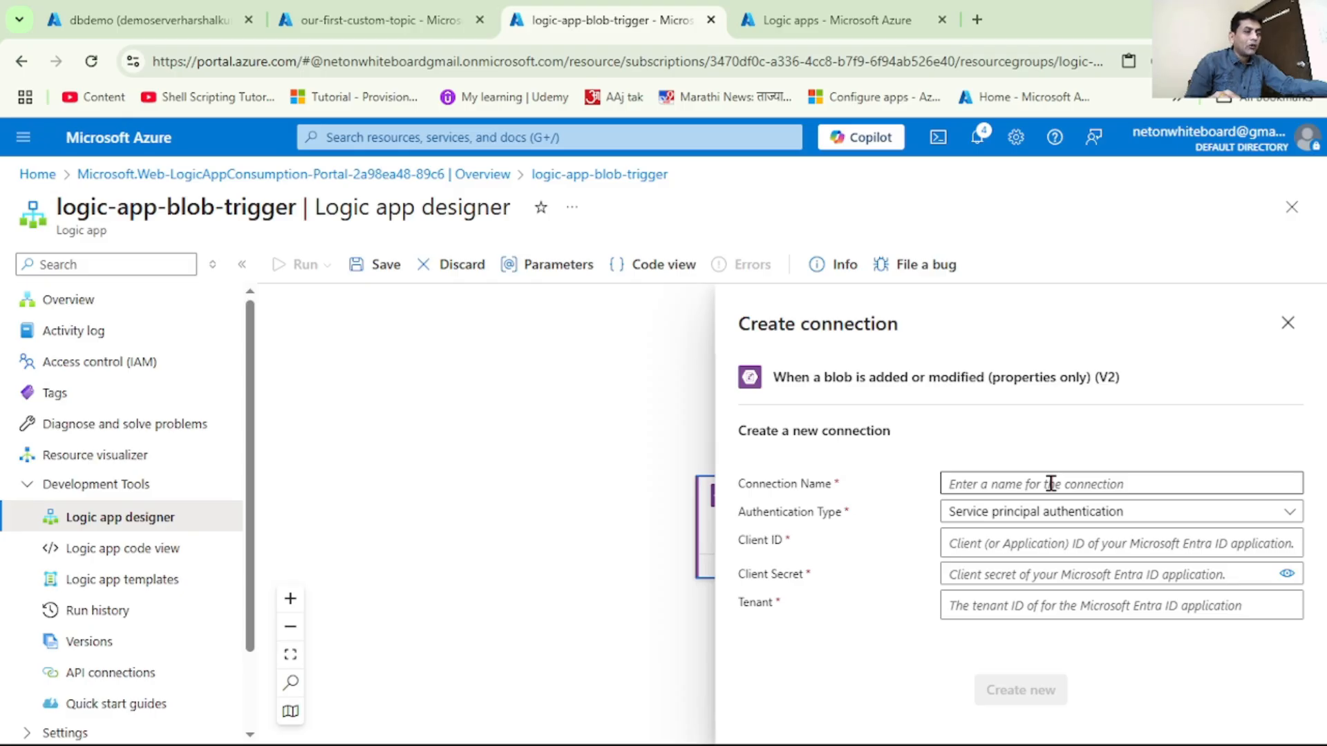
Create the connection blobConnection with Access Key authentication, storage account oursecondstorageacc and the storage account access key
click(1051, 483)
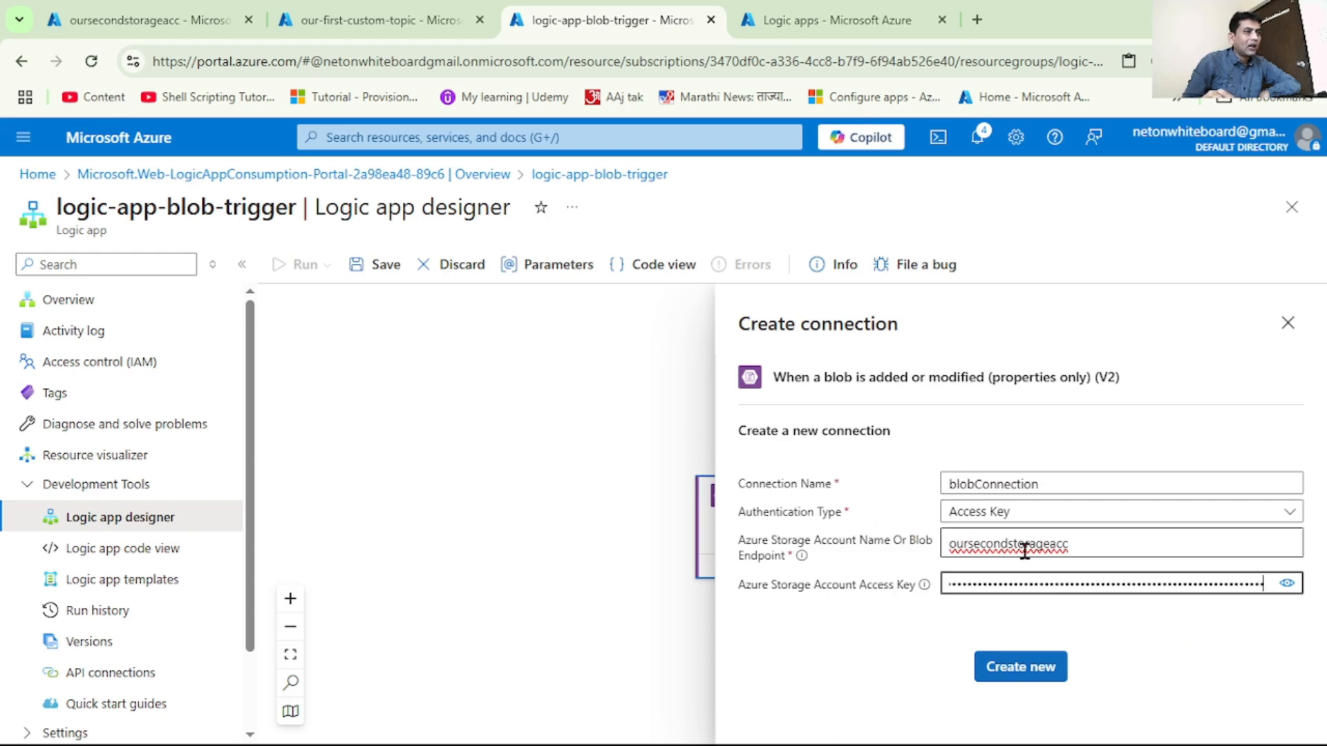
click(1082, 546)
drag(1081, 546, 894, 539)
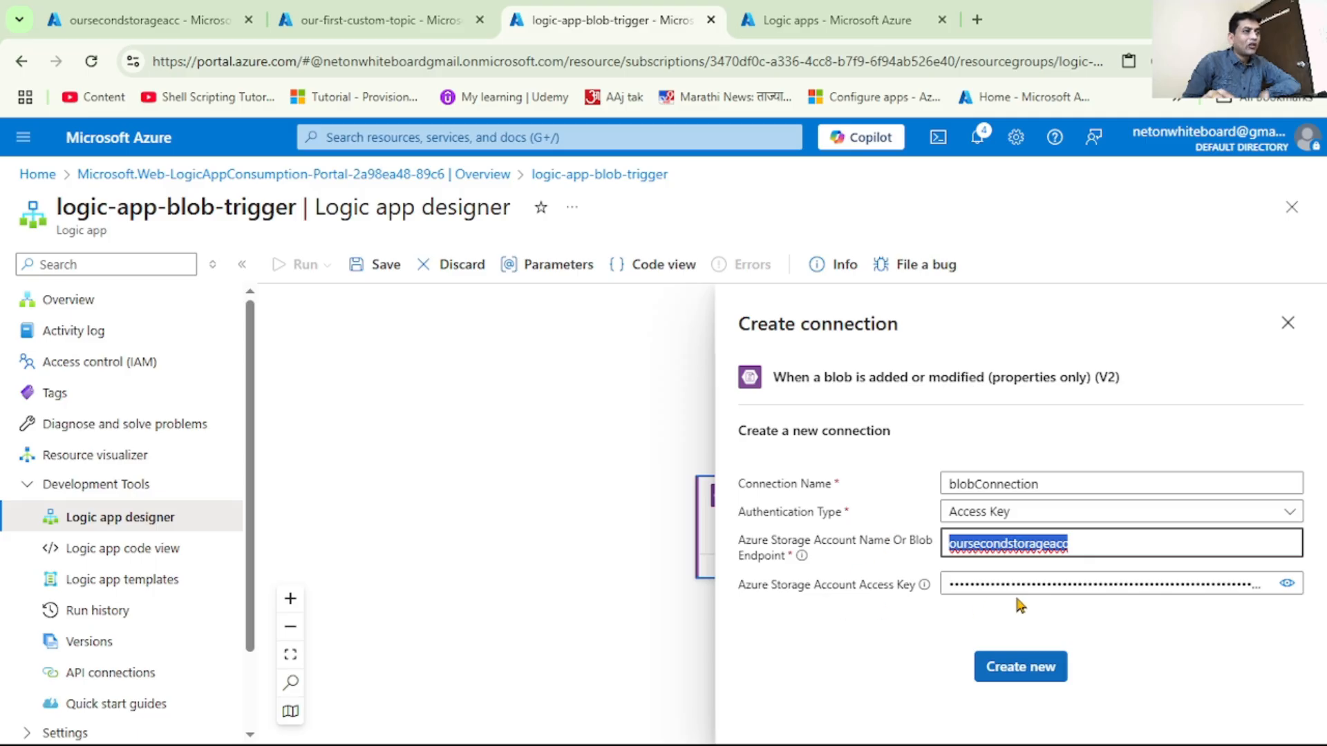
click(1021, 667)
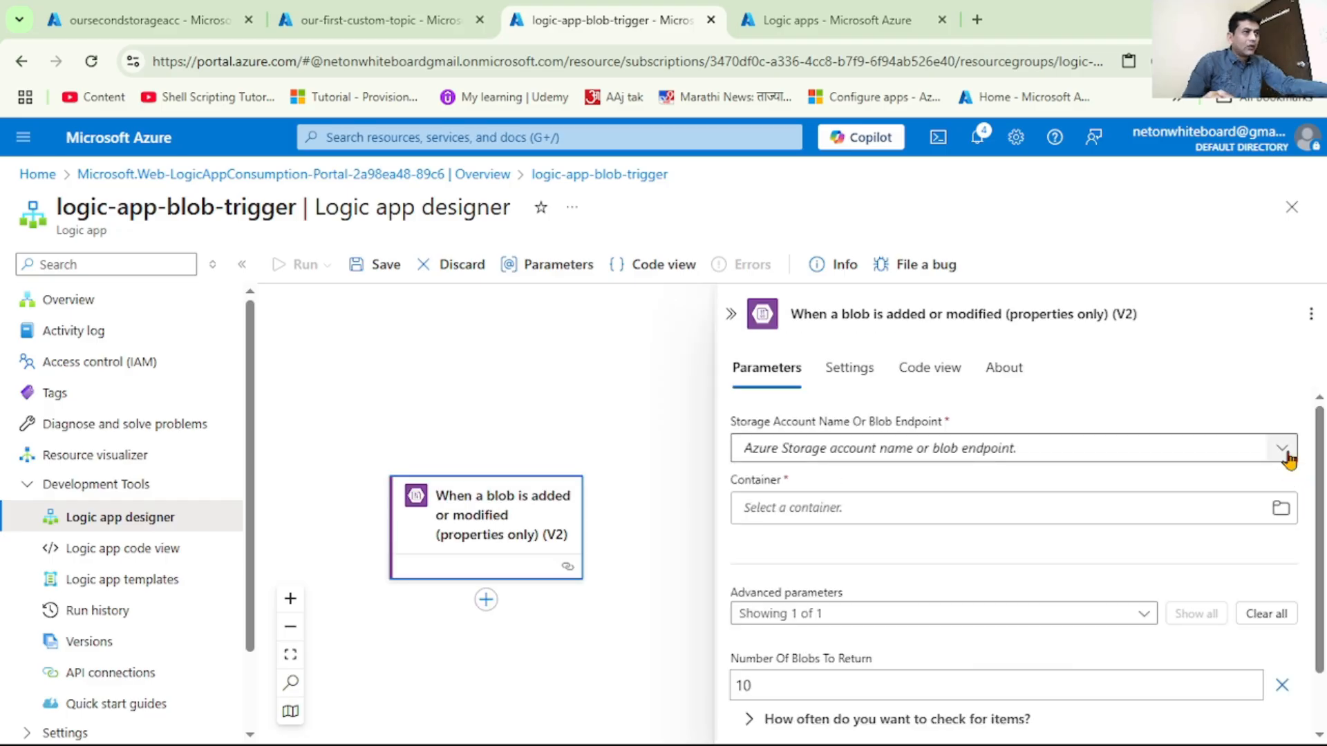
Set the blob trigger to use the oursecondstorageacc connection settings and the mycontainer container, and expand its item-checking recurrence settings
click(1283, 449)
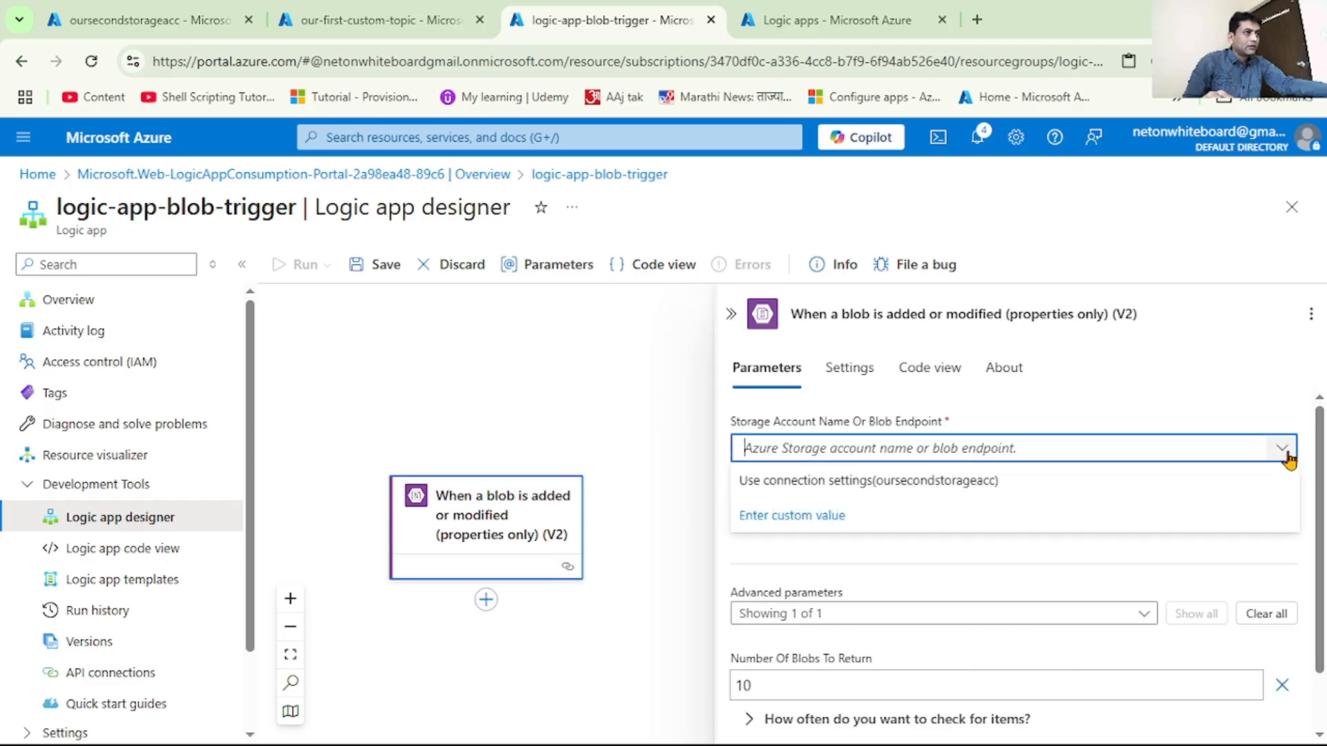
click(948, 484)
click(1281, 509)
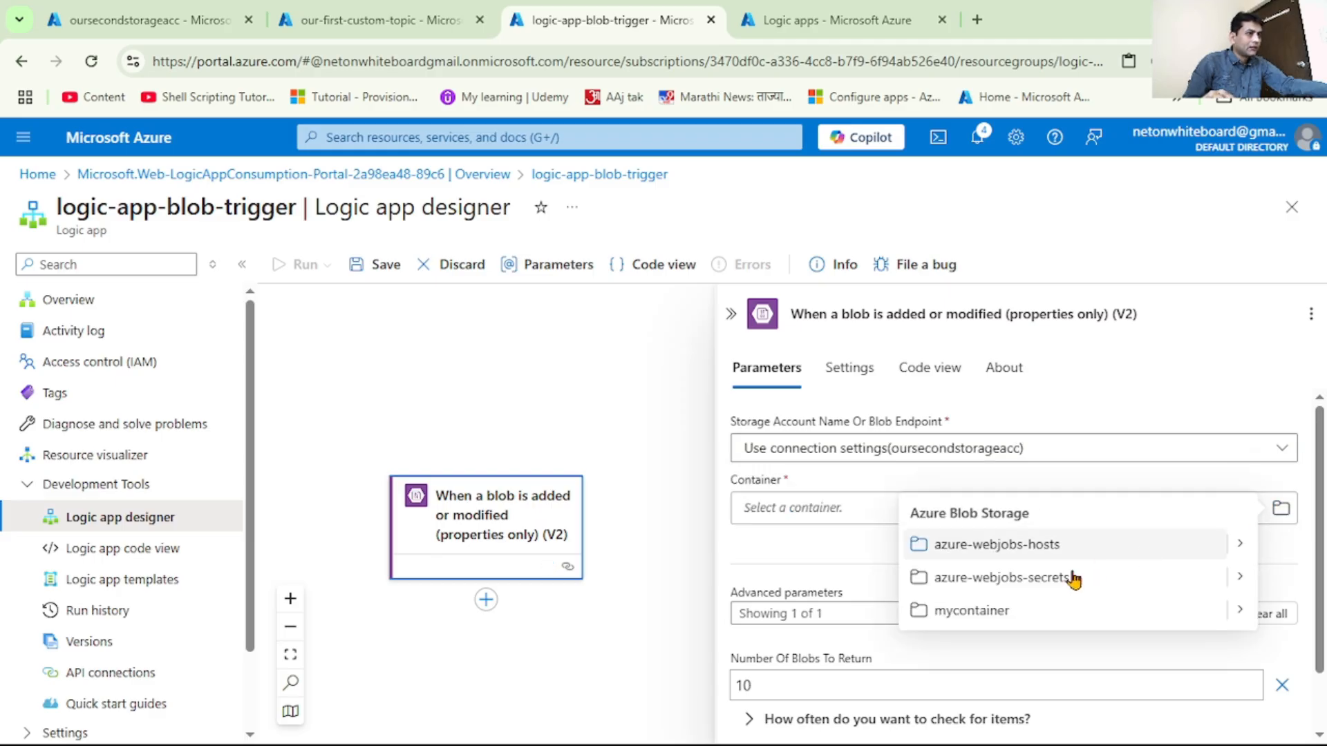
click(980, 612)
scroll(980, 614, down, 1)
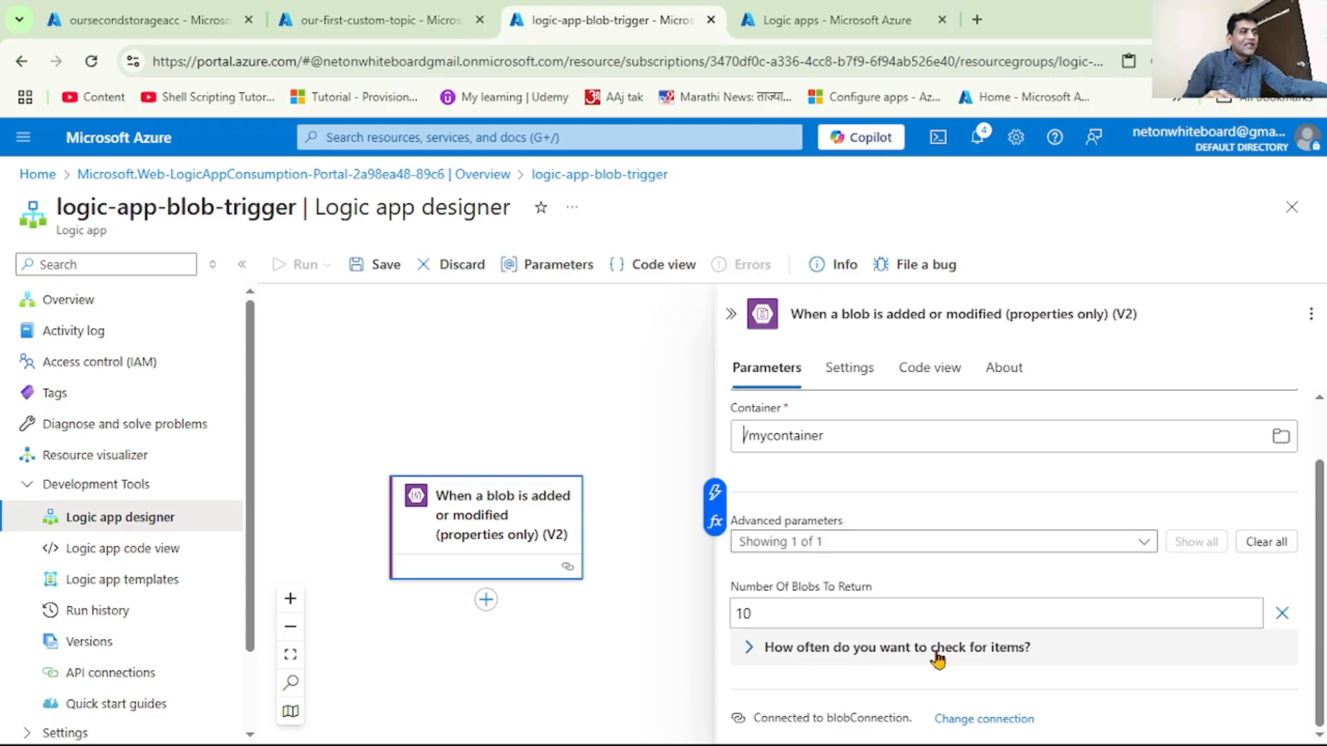
click(750, 654)
scroll(947, 614, down, 3)
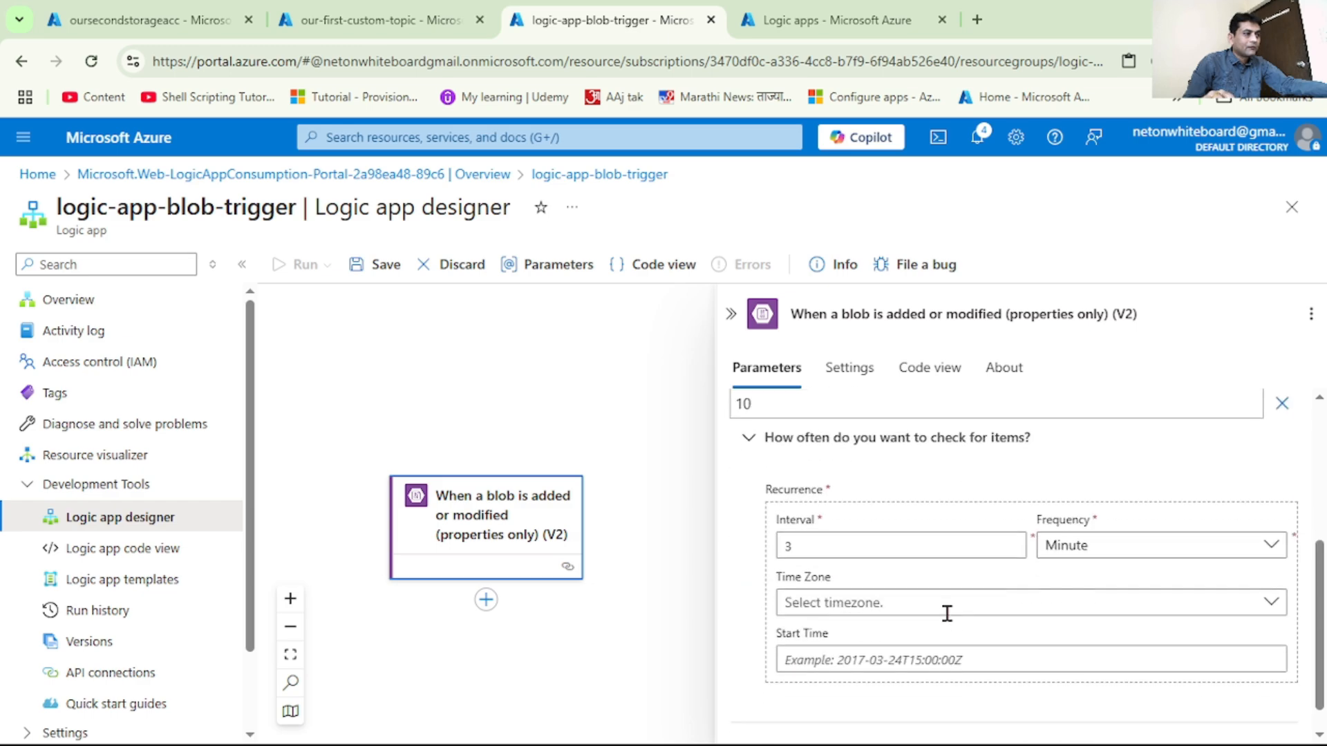
scroll(947, 614, down, 1)
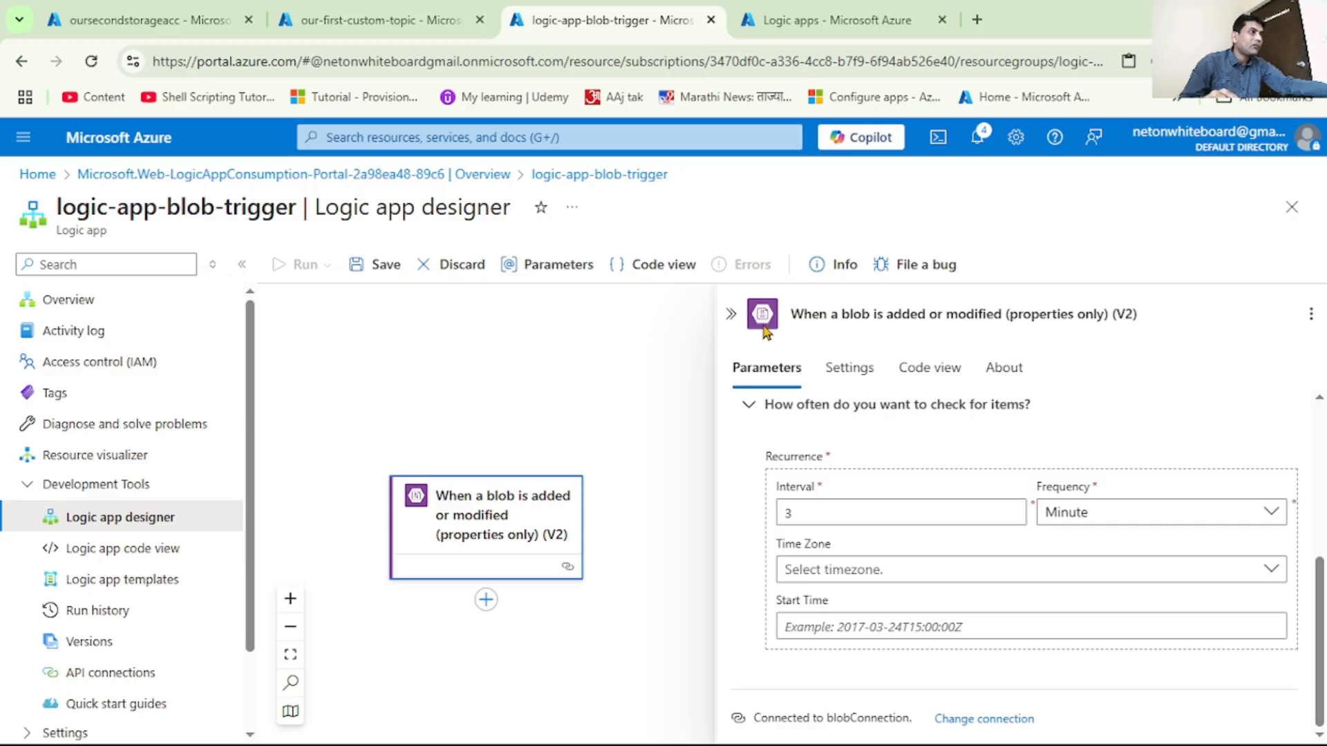
Start a new logic app from the Logic apps list with the Consumption Multi-tenant hosting plan
click(838, 18)
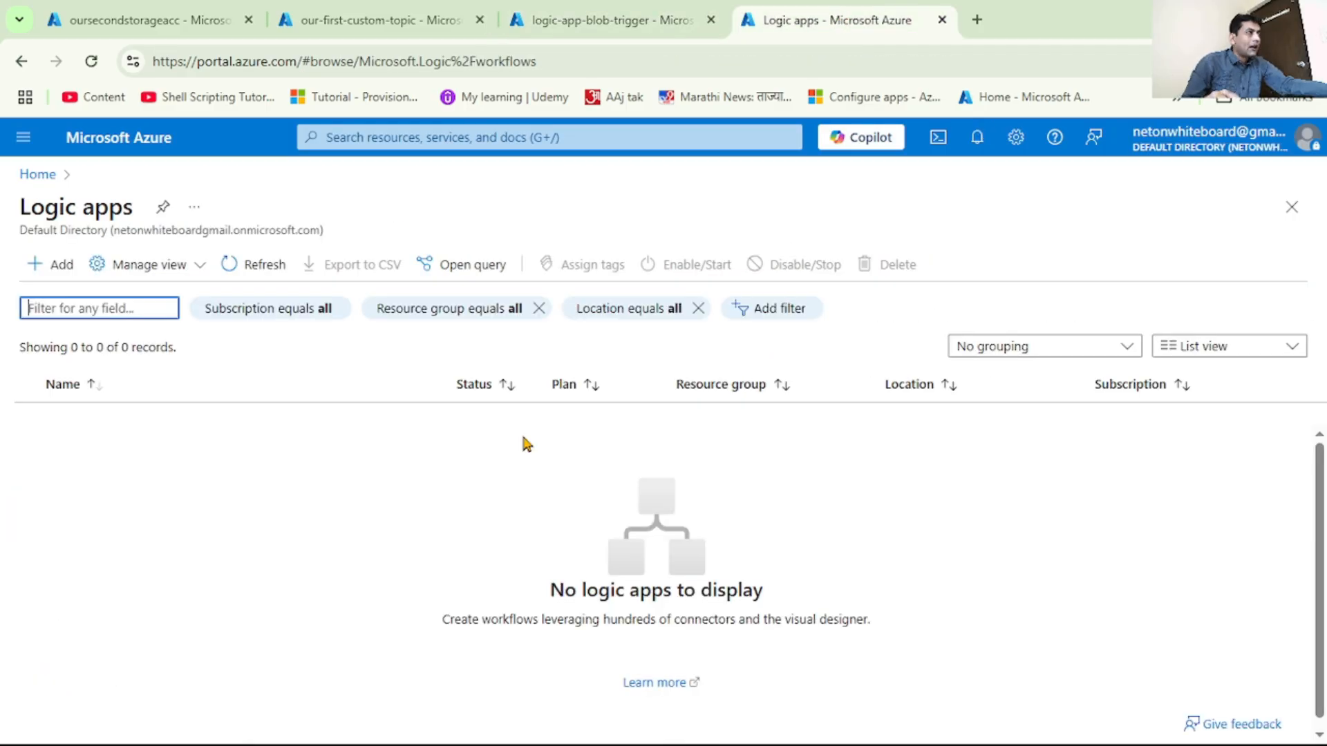
click(64, 270)
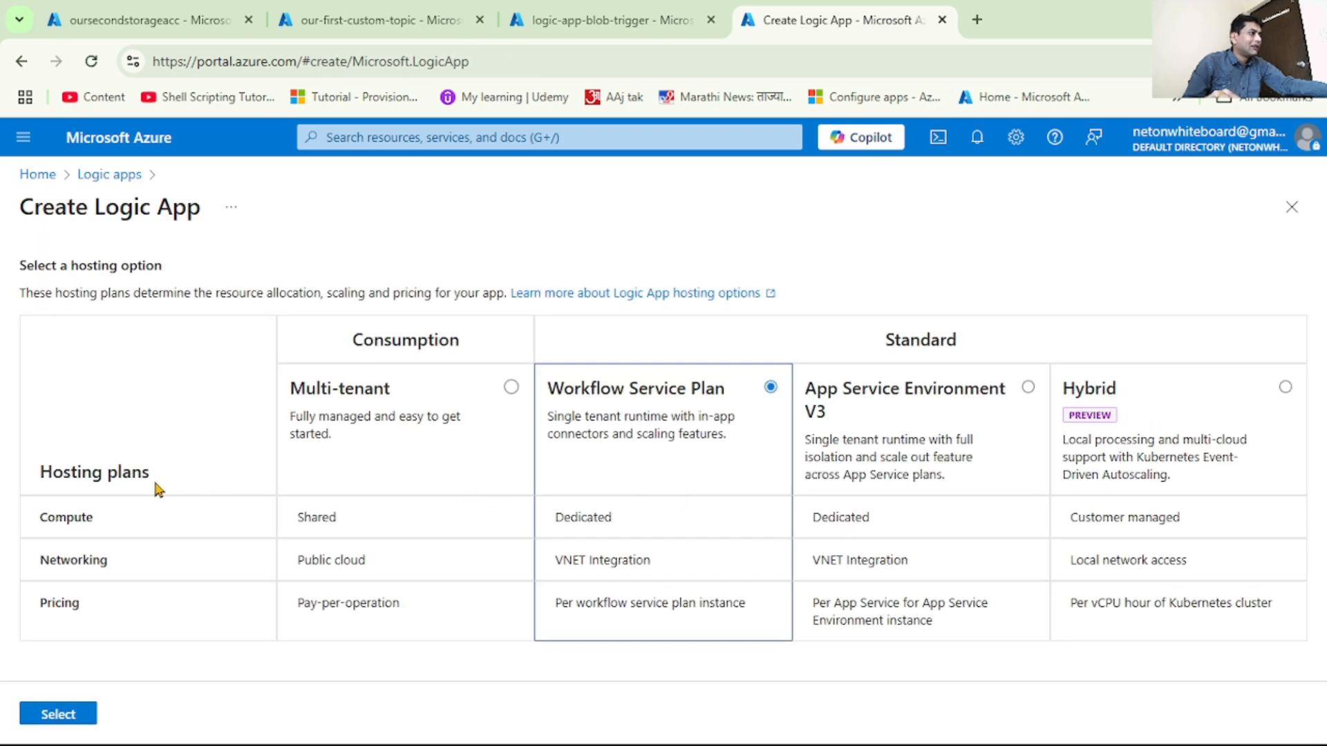
click(510, 387)
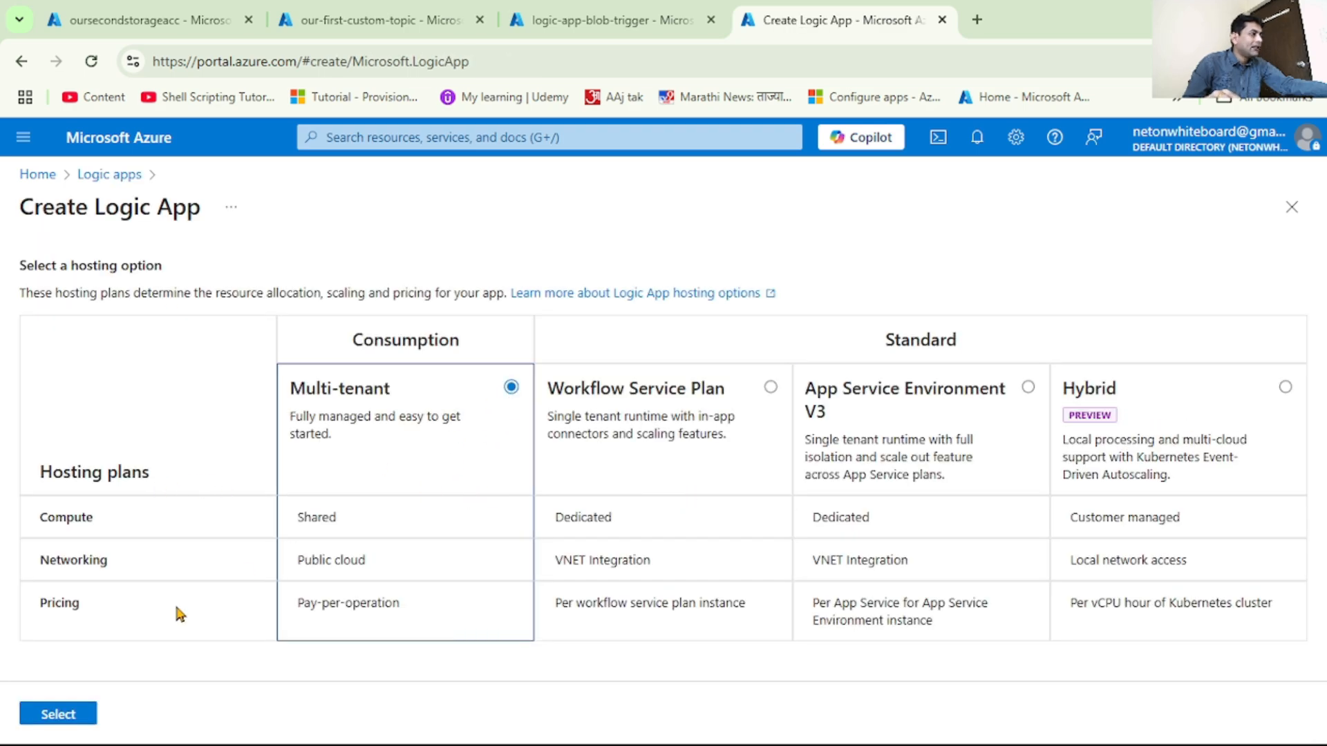
click(72, 721)
Assign the new logic app to resource group rg-demo and name it logic-app-event-grid-blob-upload
click(389, 596)
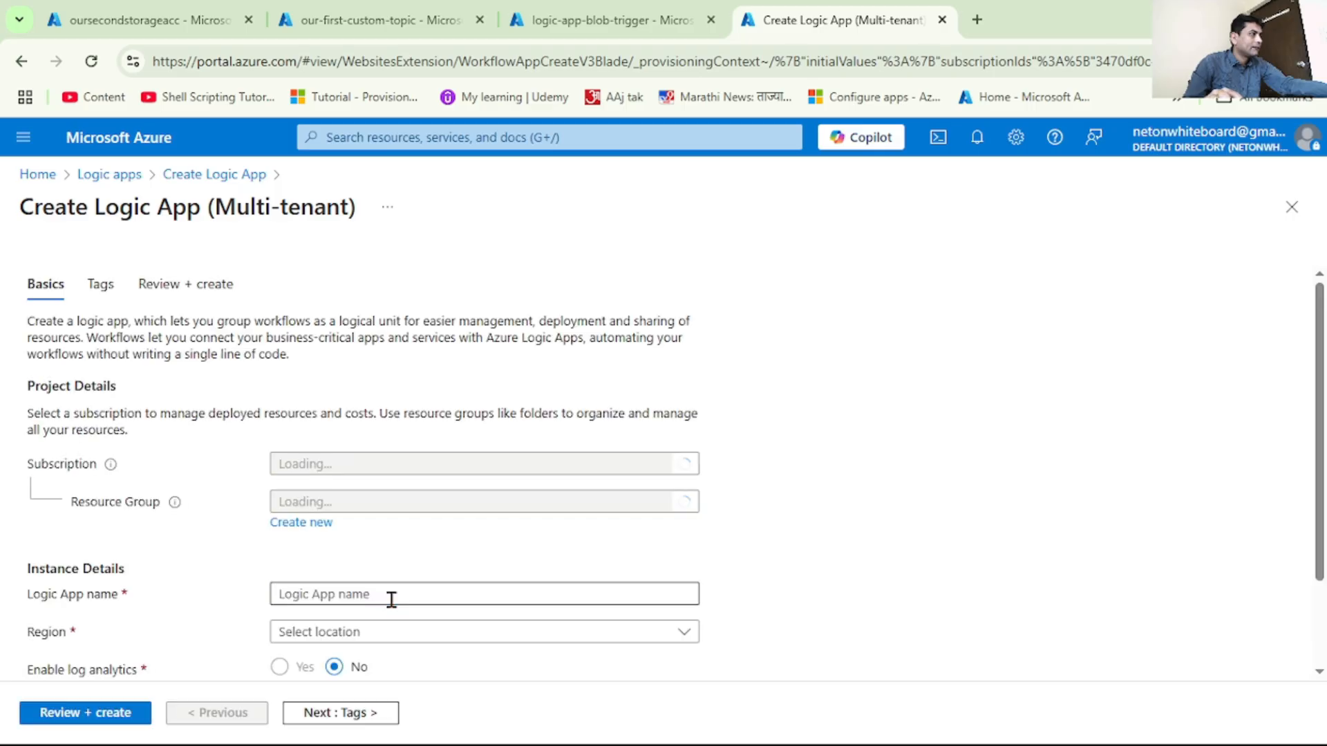
click(440, 509)
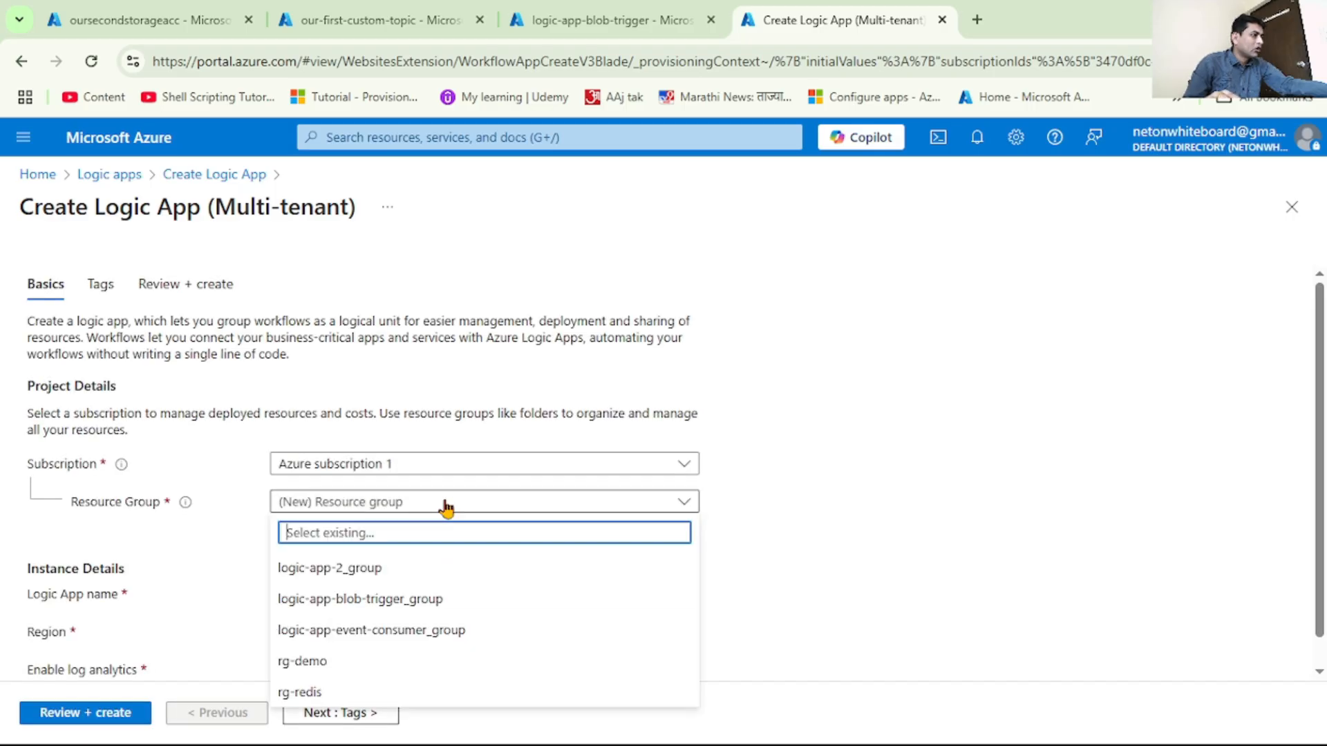
click(308, 665)
scroll(868, 572, down, 1)
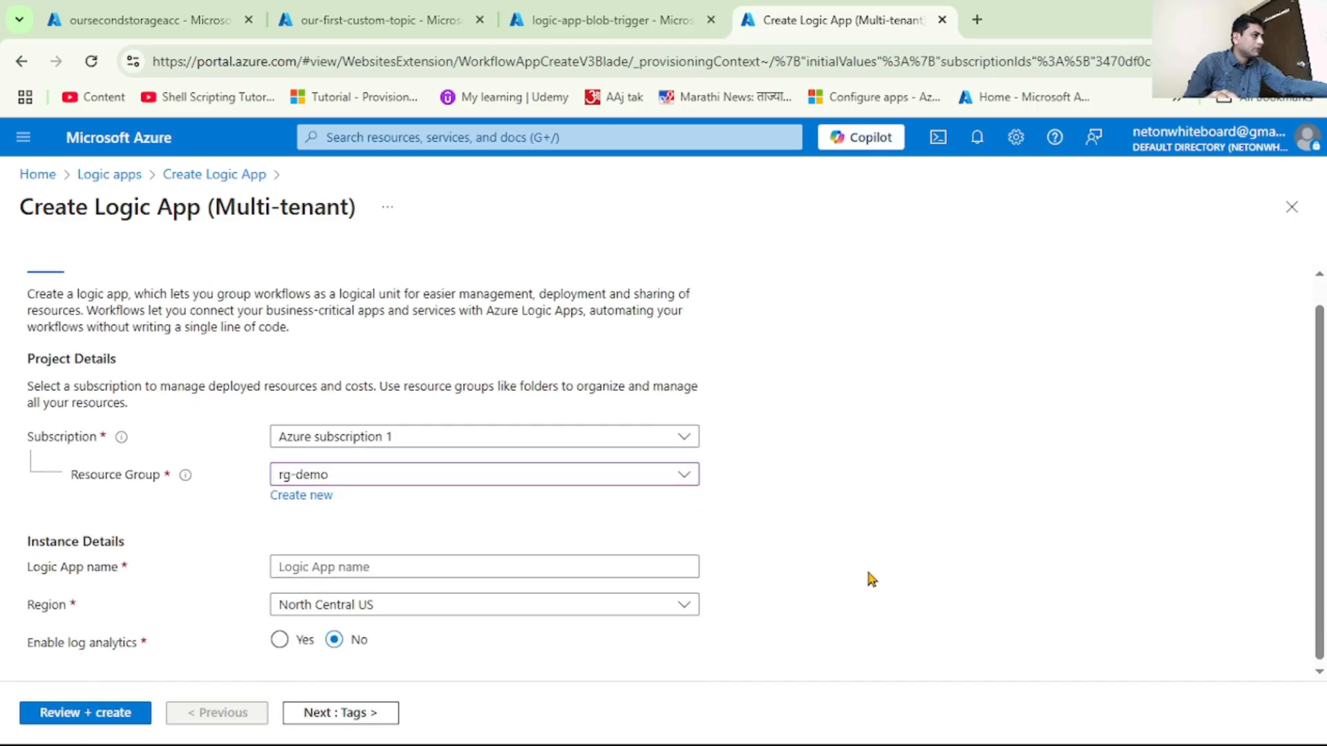
click(427, 564)
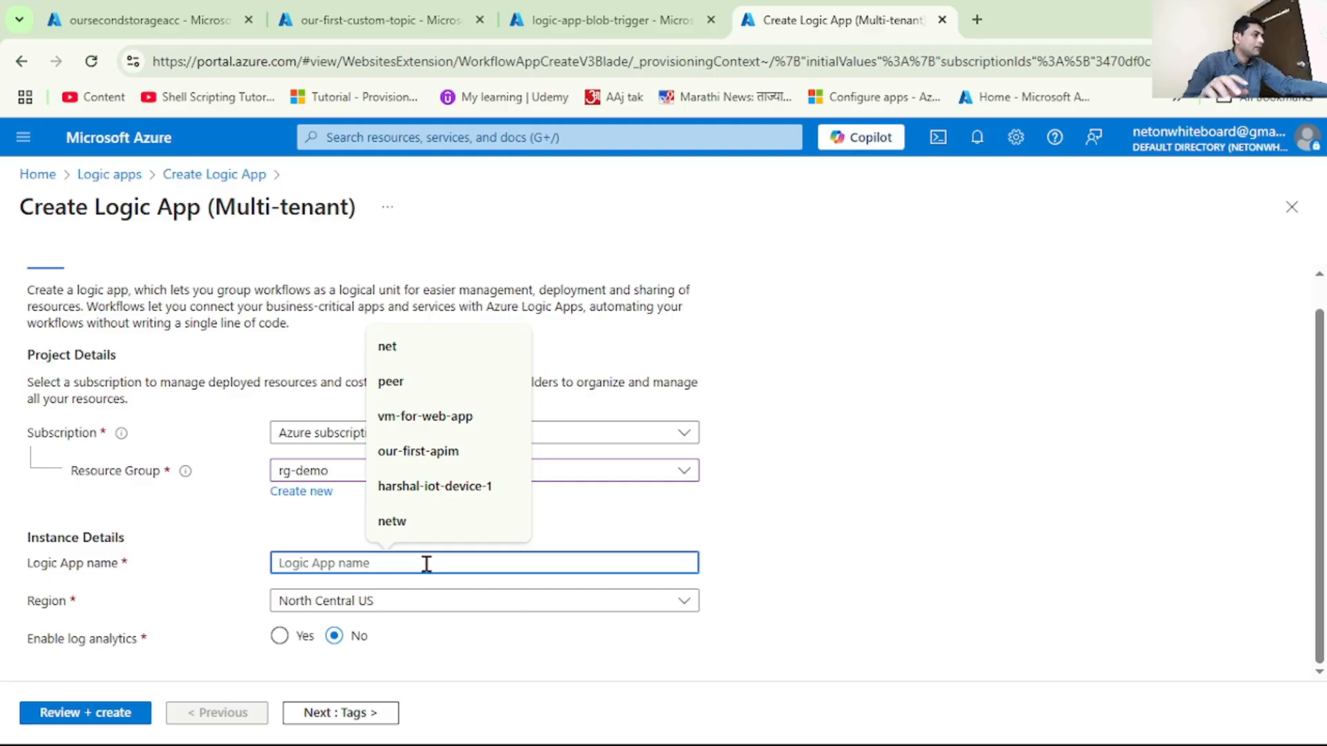
text(logic-app-event-grid-blob-upload)
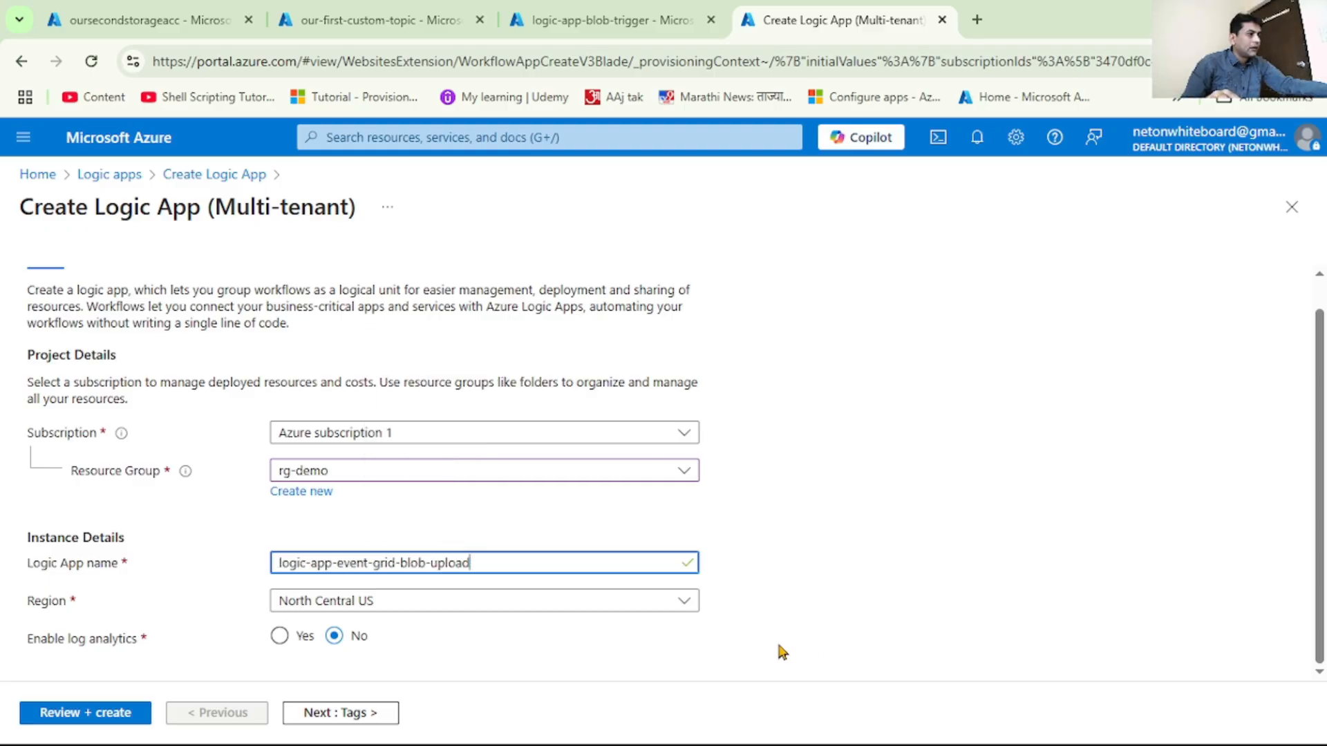
Review and create the logic app, and open the deployed resource in the Logic app designer
click(109, 716)
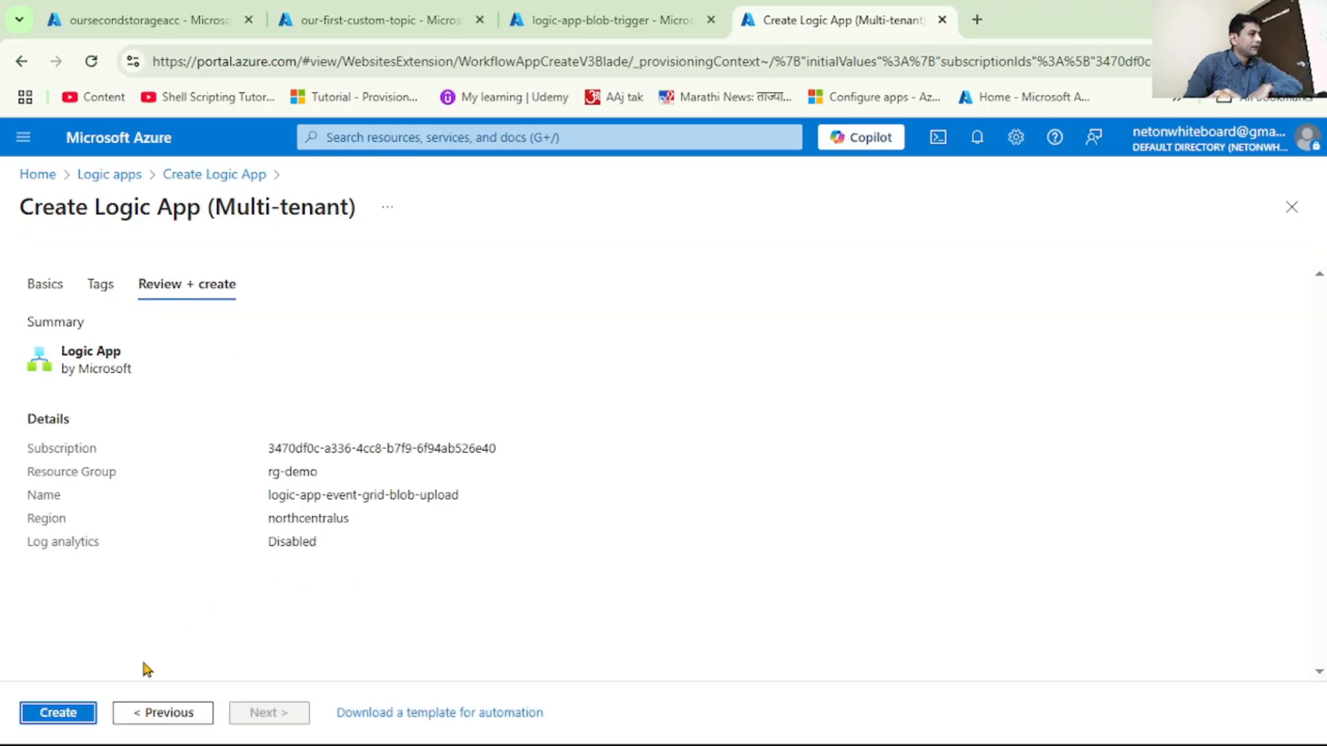
click(58, 714)
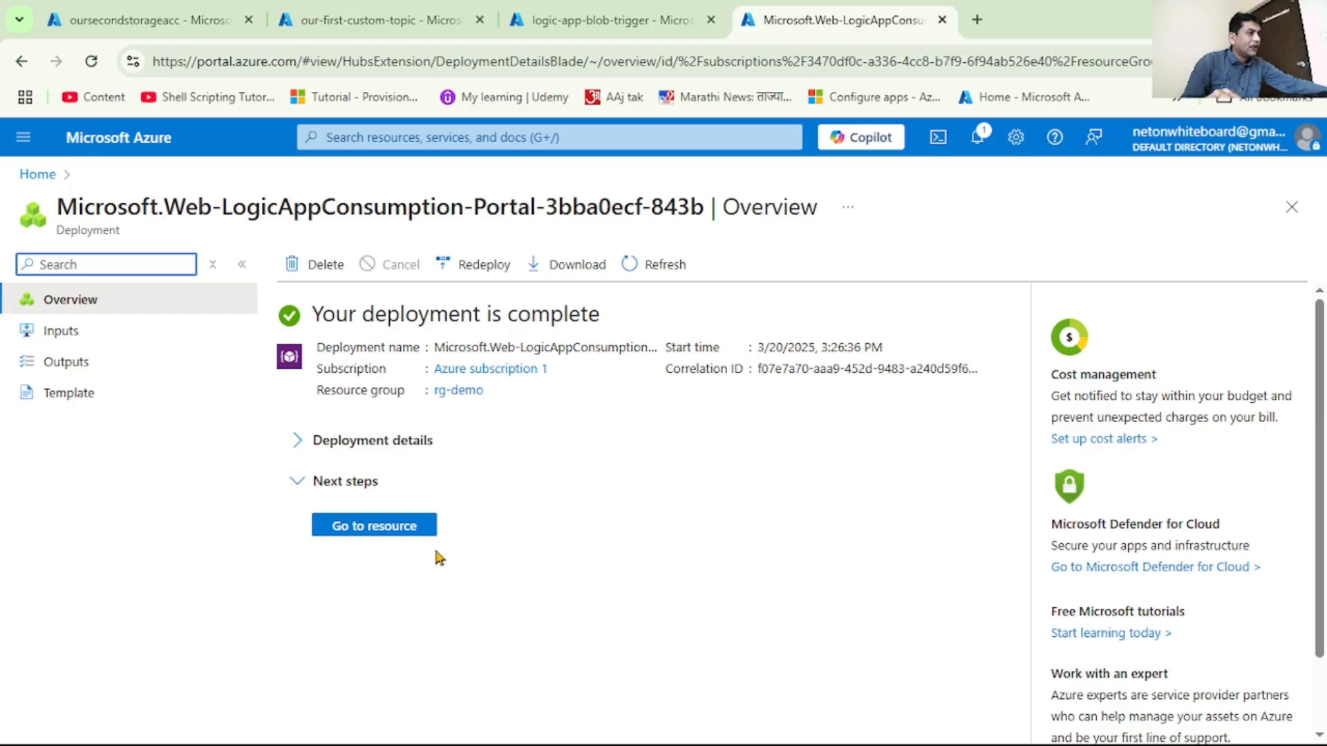
click(399, 530)
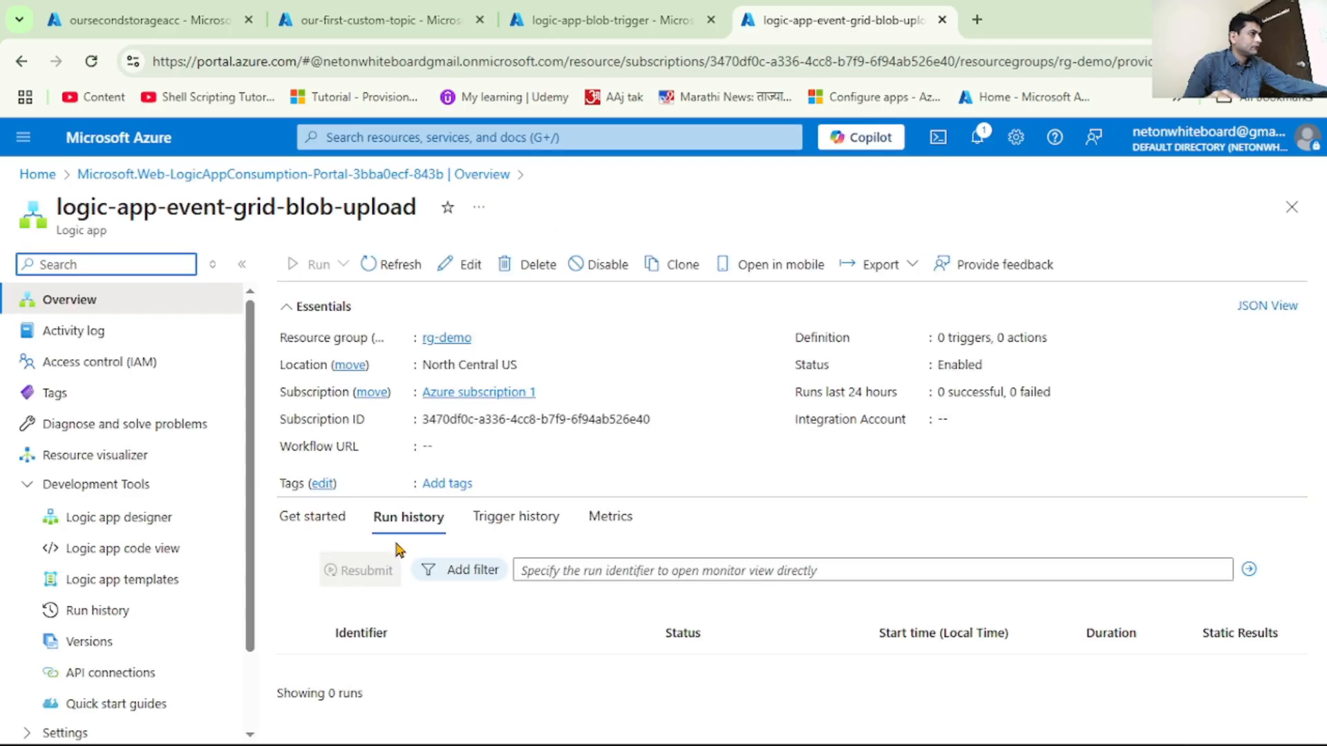
click(134, 521)
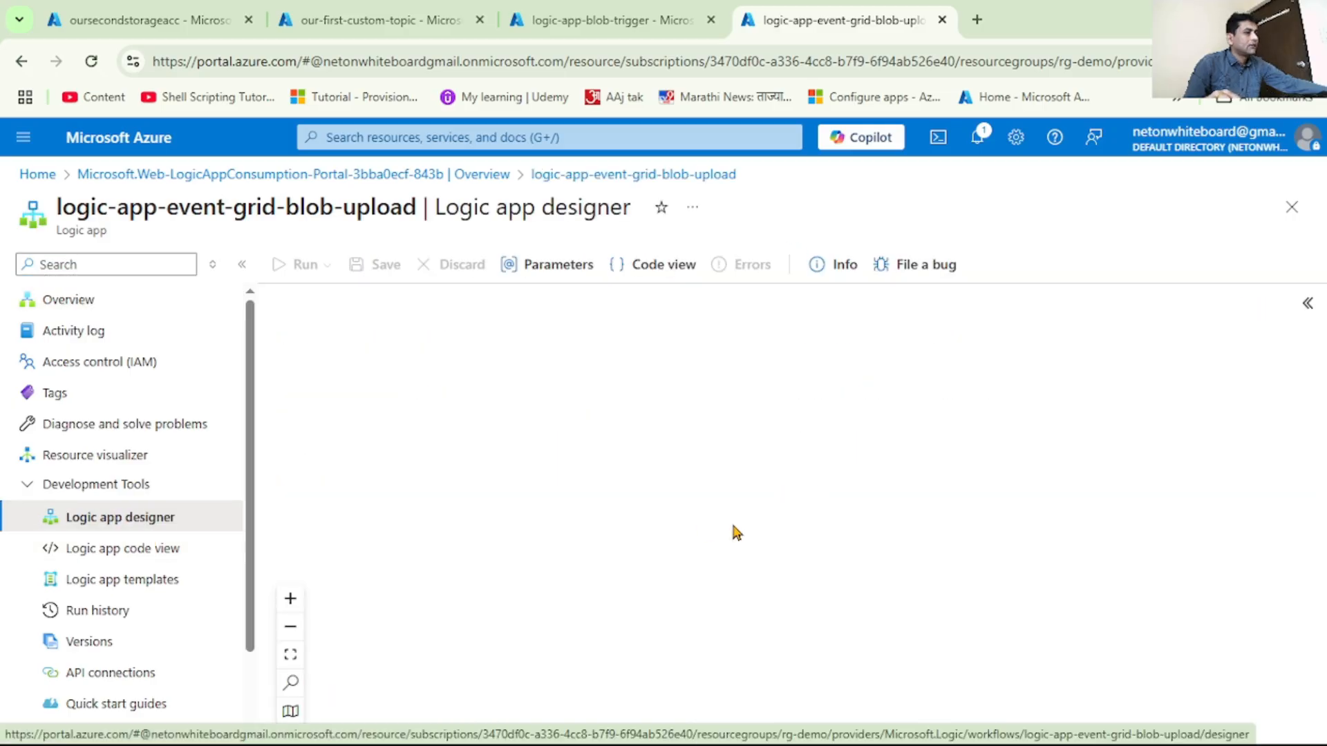
Search the triggers for event grid and add the Azure Event Grid trigger "When a resource event occurs"
mouse_move(753, 492)
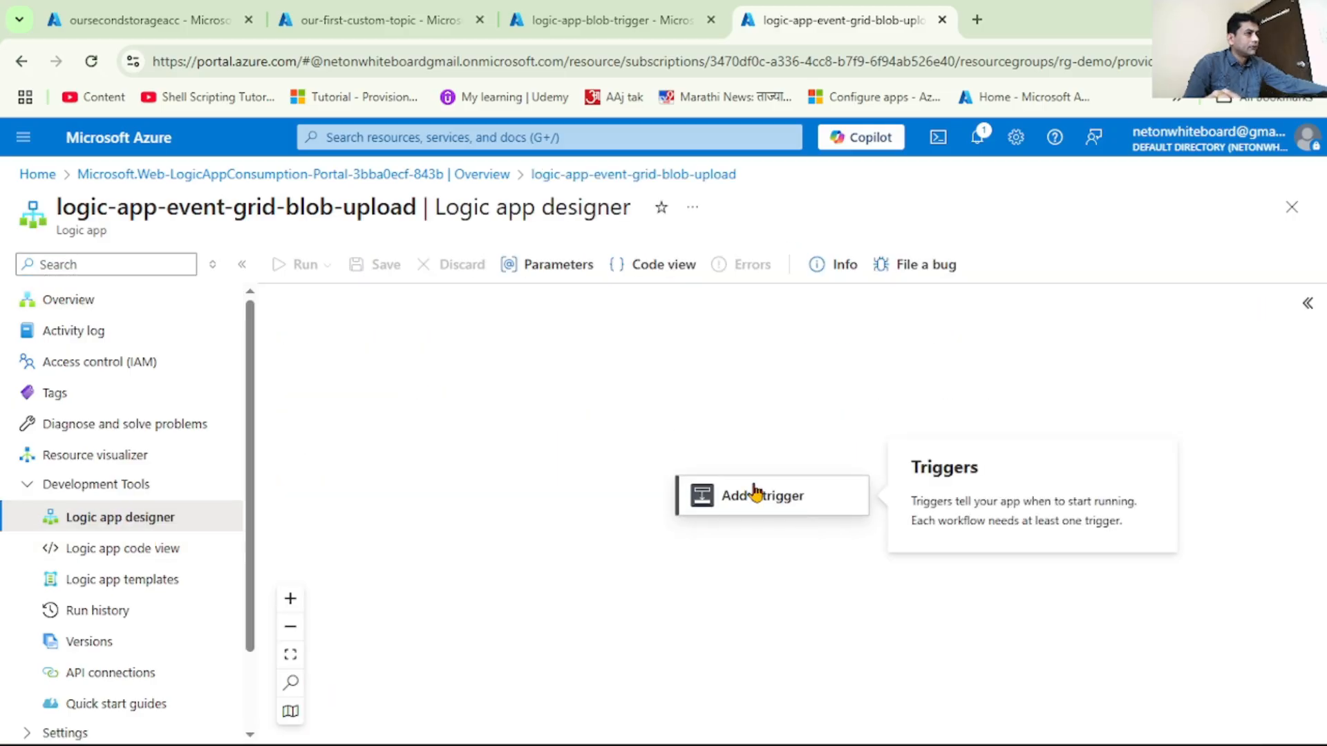
click(786, 505)
text(e)
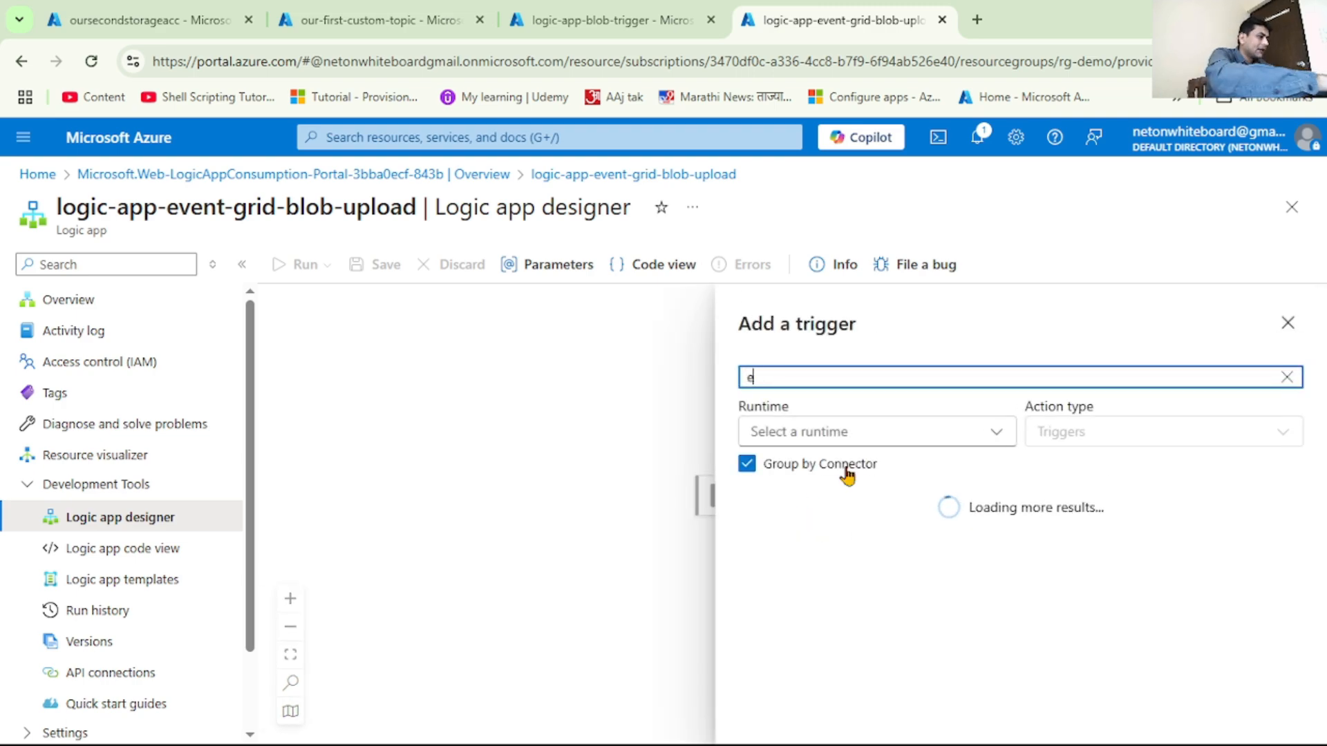
text(vent grid)
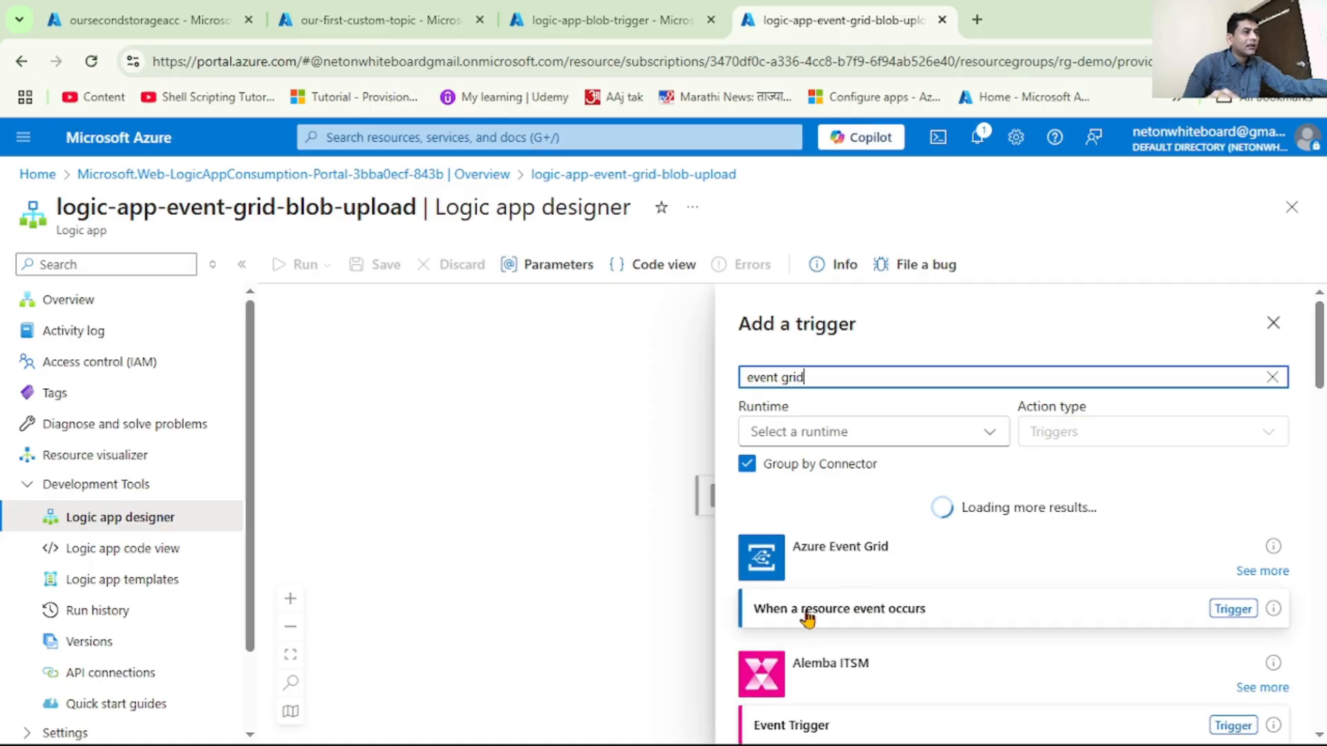
click(908, 617)
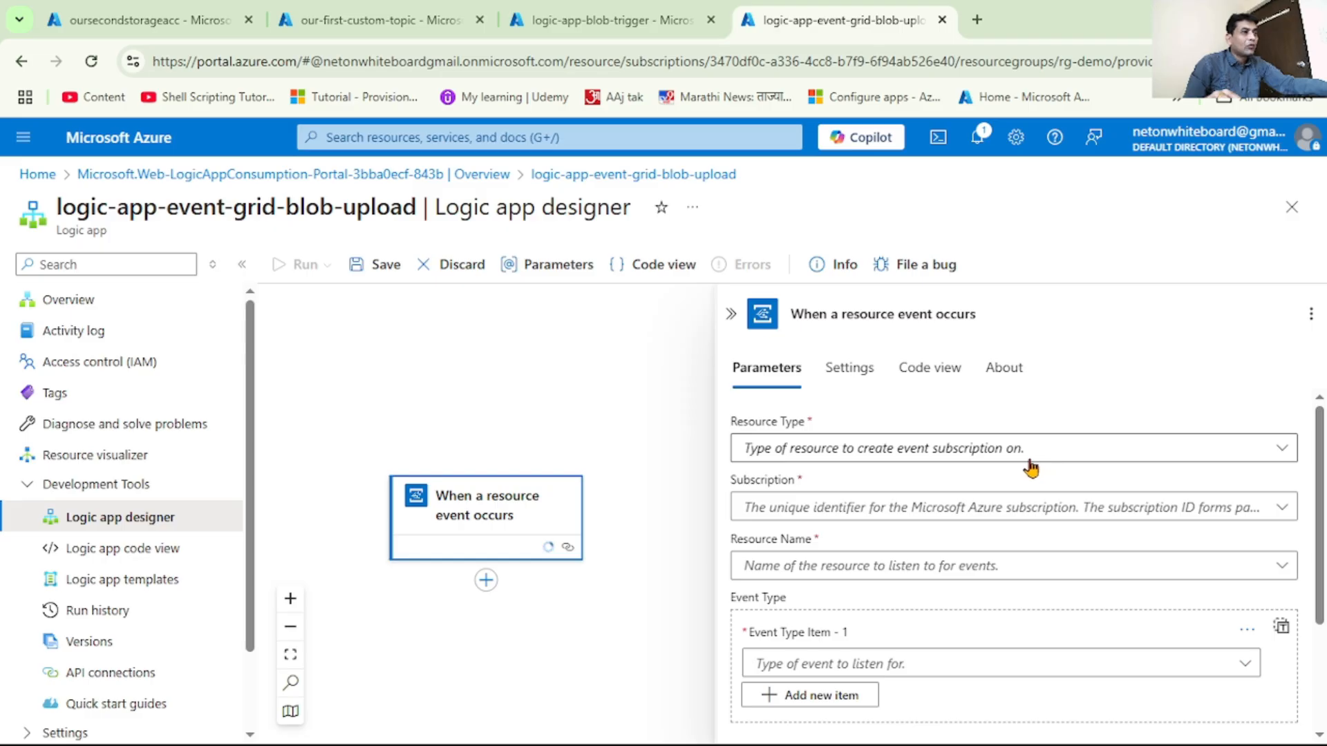
Set the trigger's resource type to Microsoft.Storage.StorageAccounts, the subscription to Azure subscription 1 and the resource name to oursecondstorageacc
click(1287, 461)
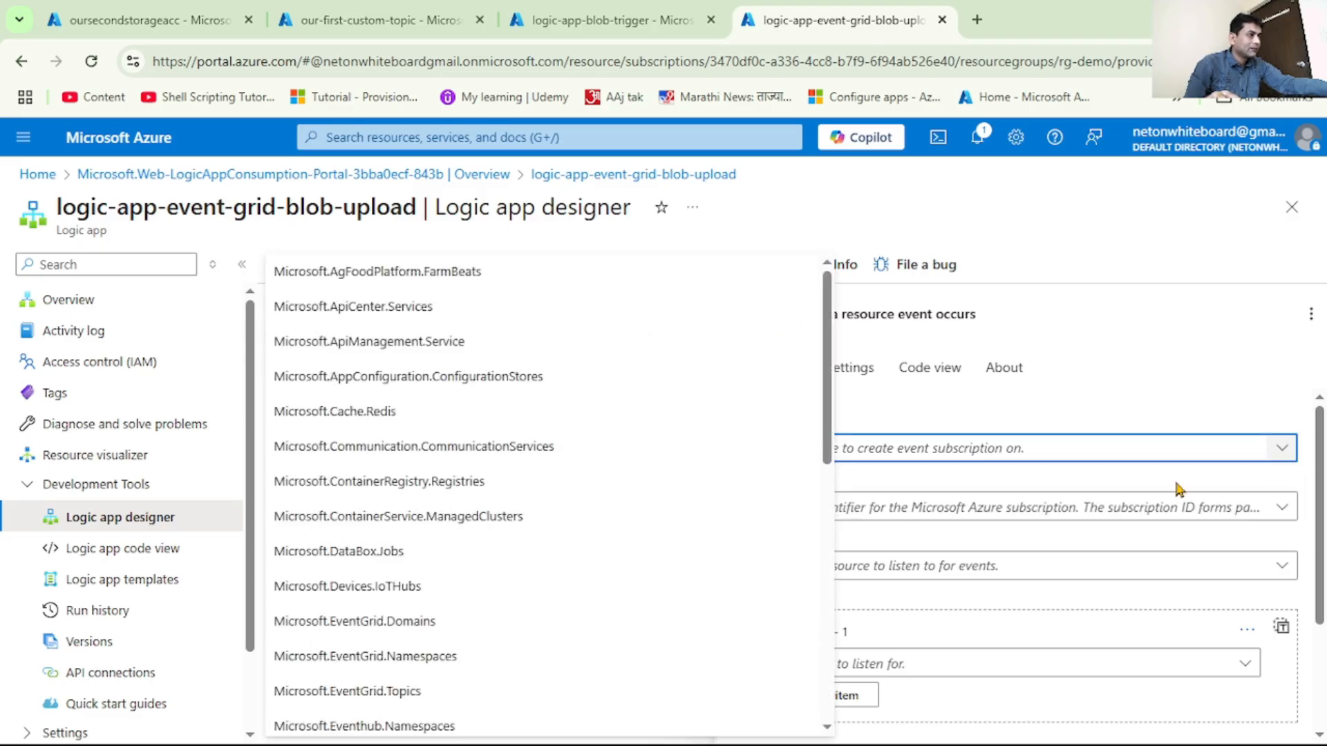
scroll(592, 616, down, 8)
scroll(594, 620, down, 1)
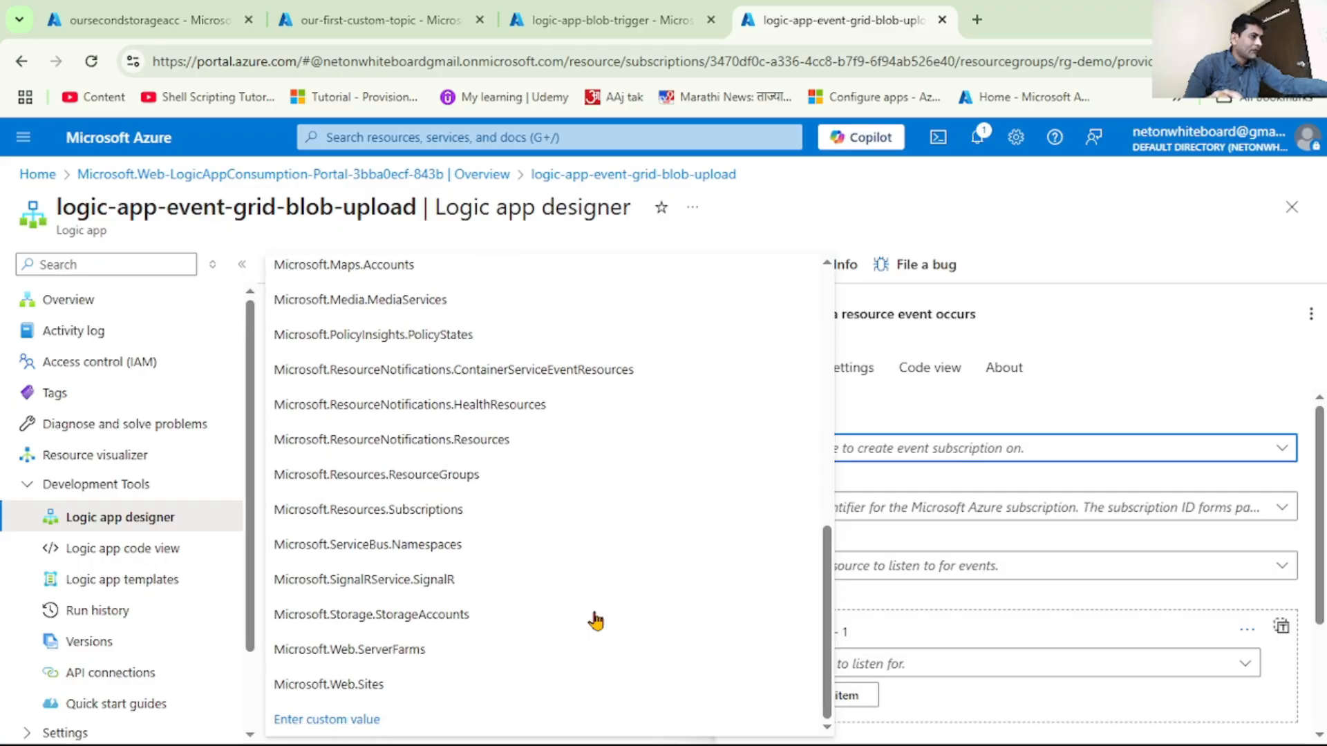
click(406, 621)
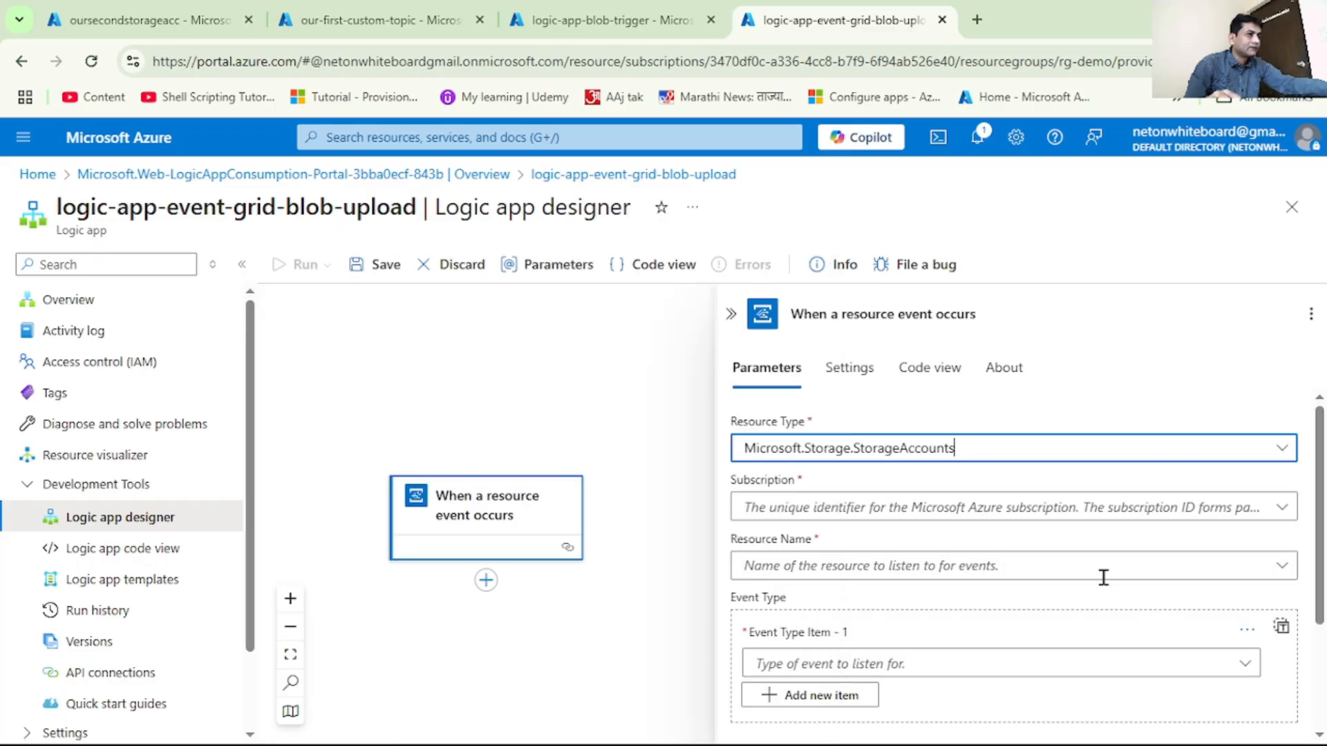
click(1281, 511)
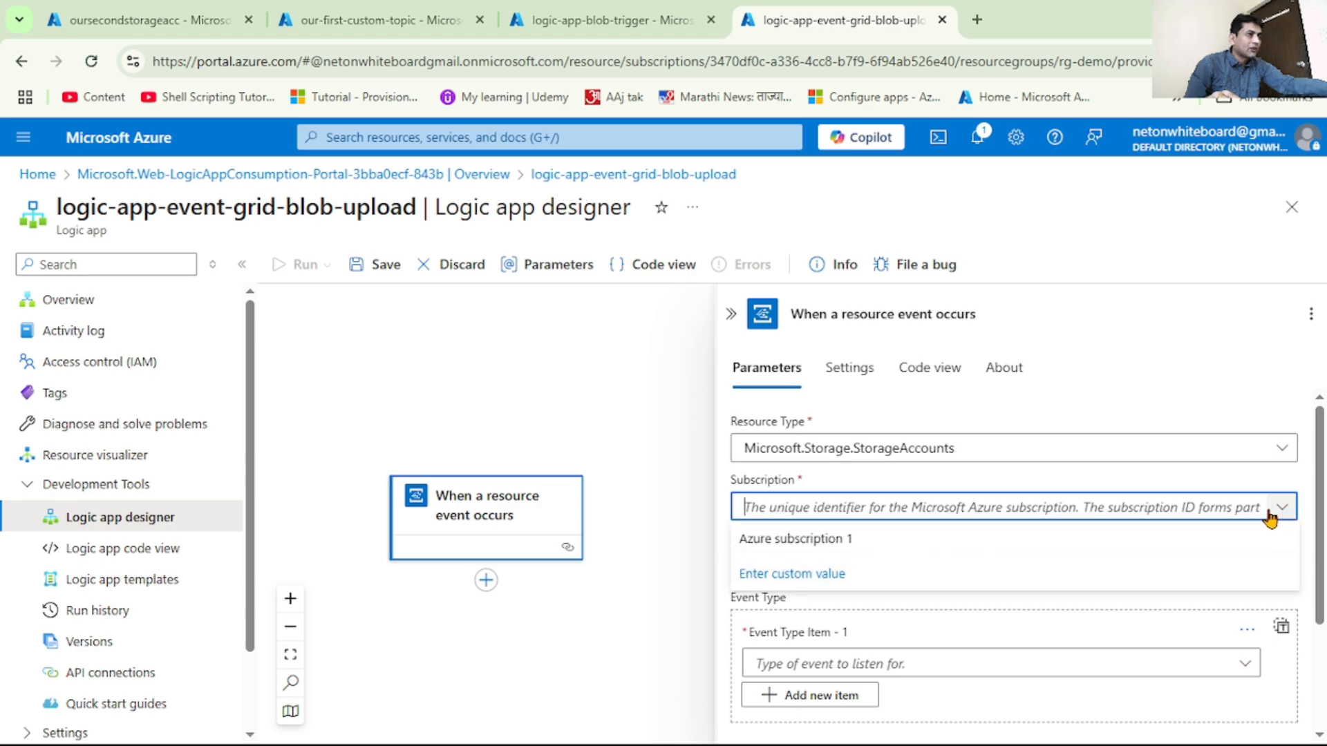
click(831, 552)
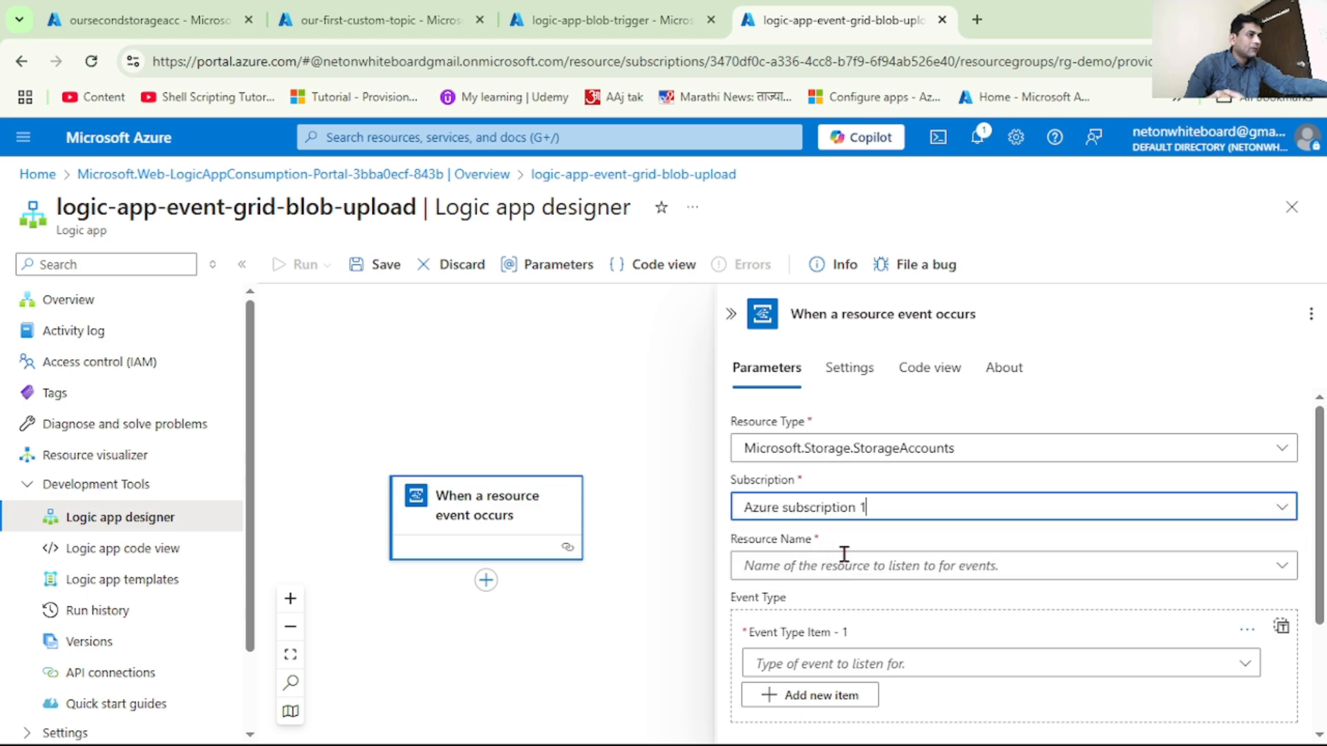
click(1279, 568)
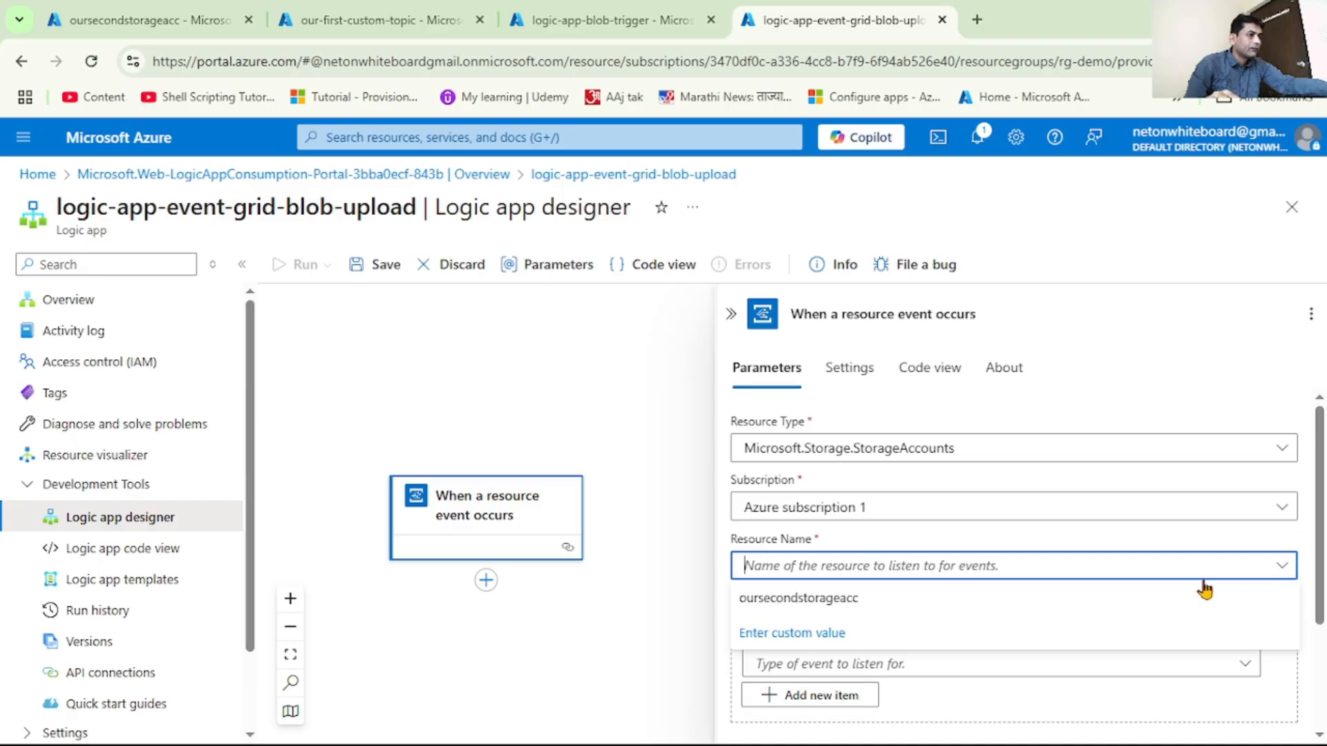
click(799, 598)
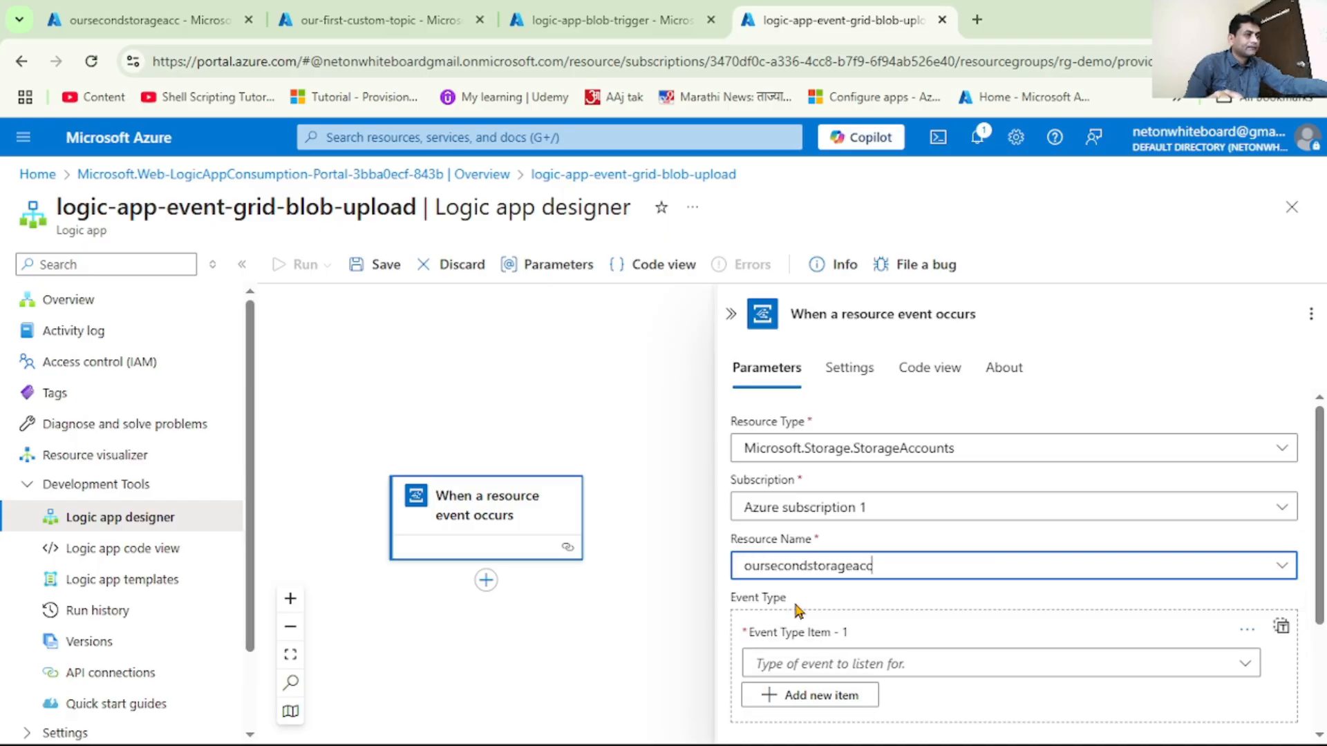
Set the trigger's event type item to Microsoft.Storage.BlobCreated
scroll(963, 639, down, 1)
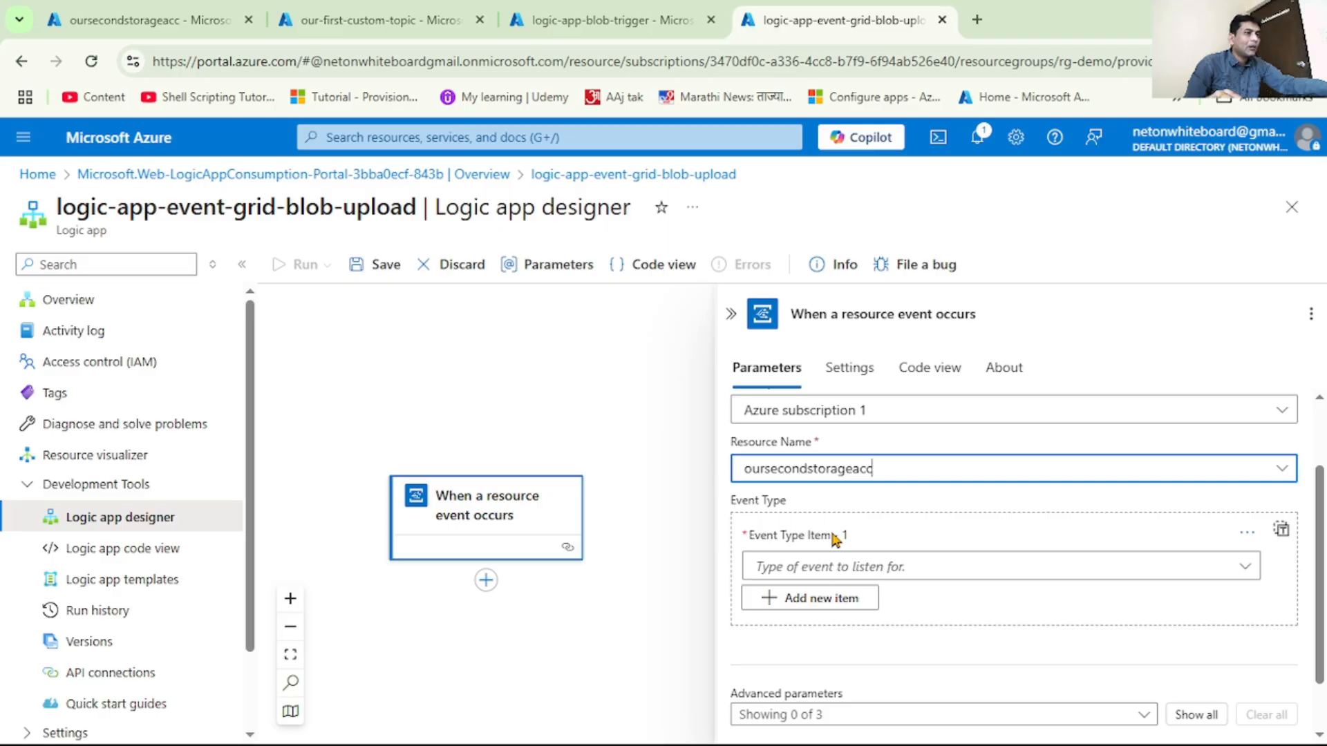
click(1245, 567)
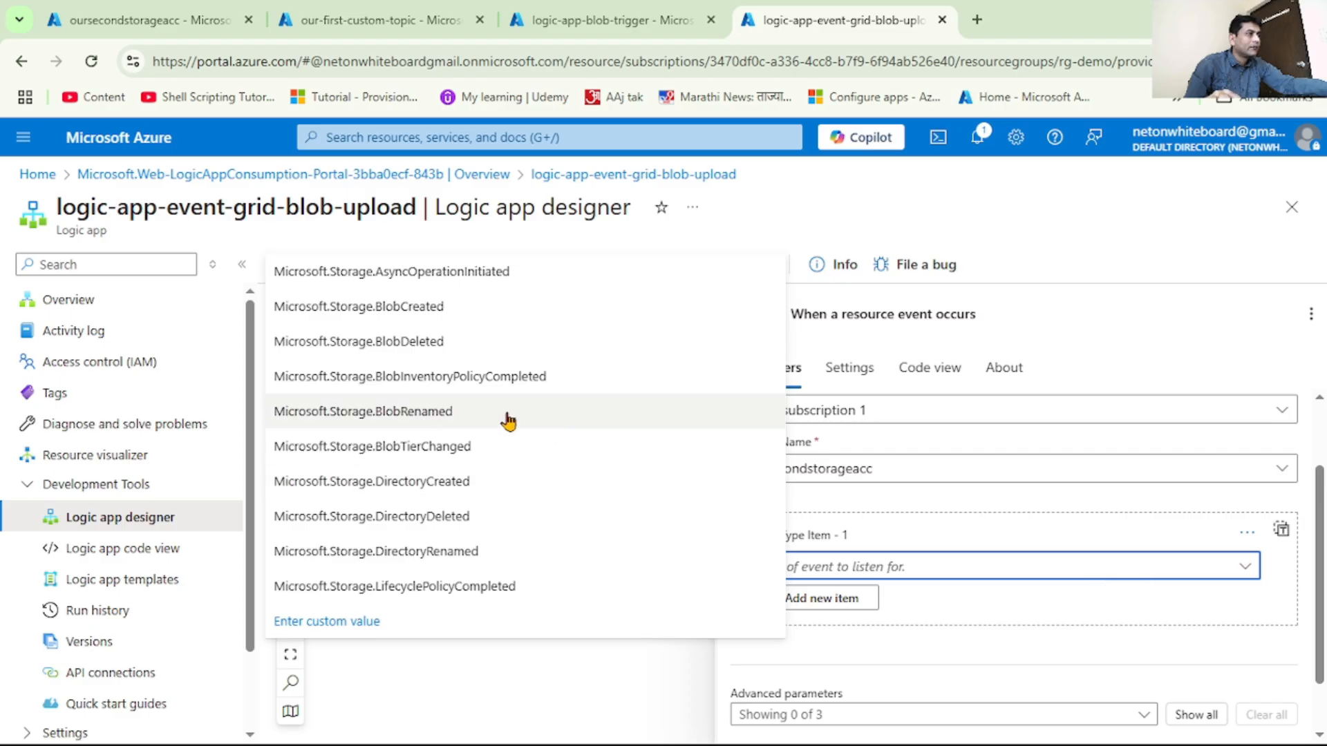
click(429, 308)
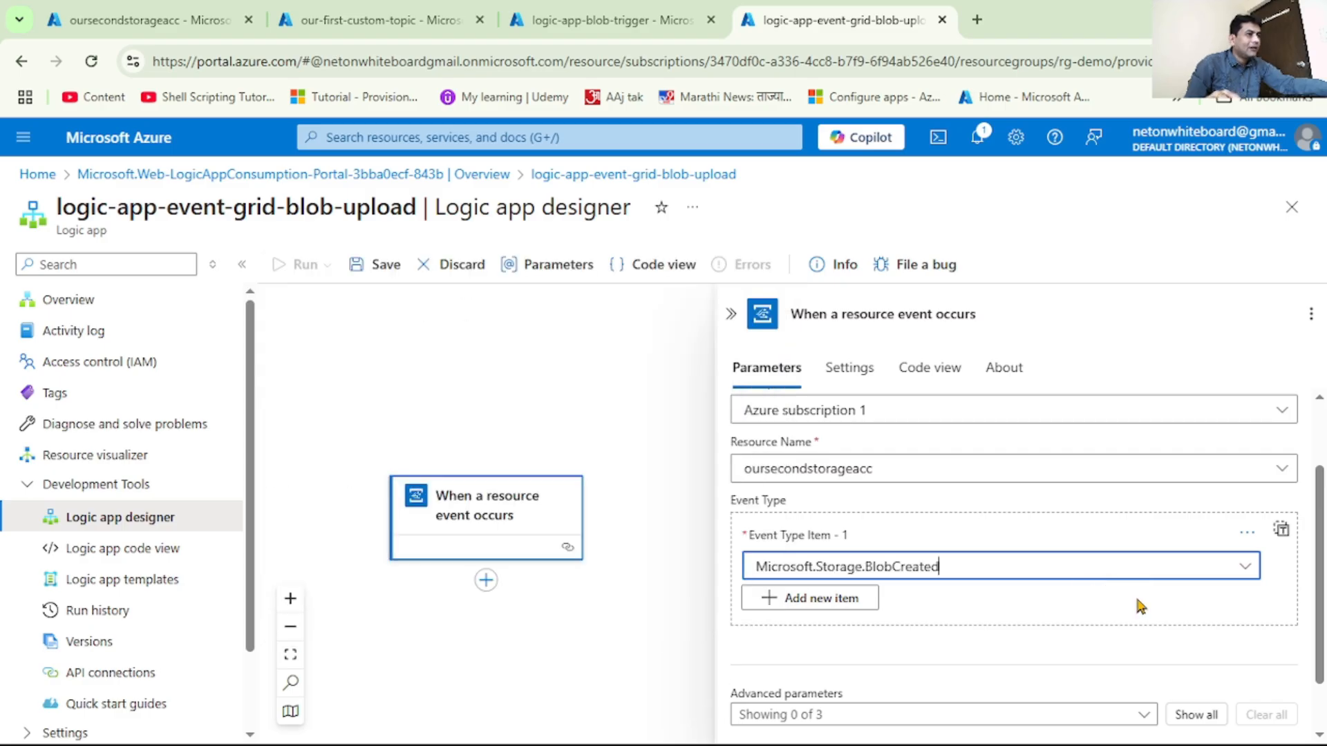
scroll(1138, 605, down, 1)
scroll(1140, 606, up, 3)
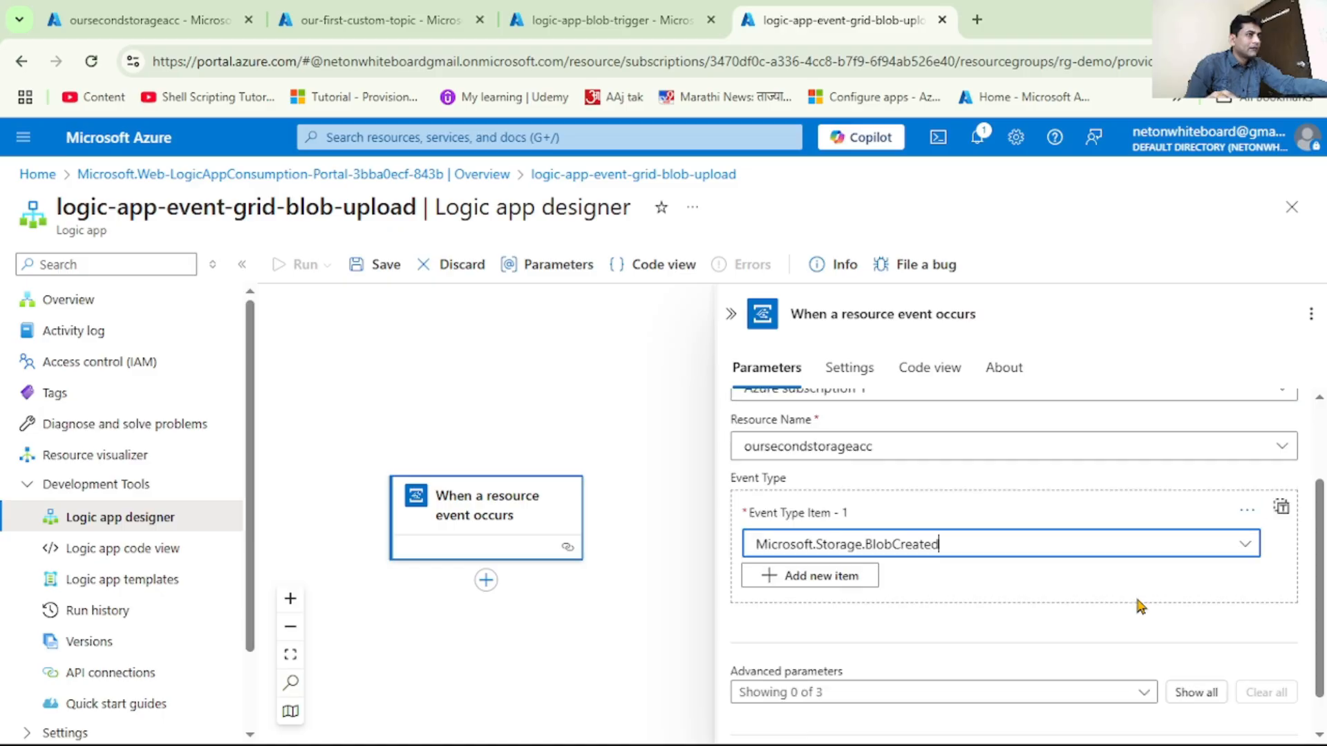
Save the logic-app-event-grid-blob-upload workflow and open its run history
click(732, 315)
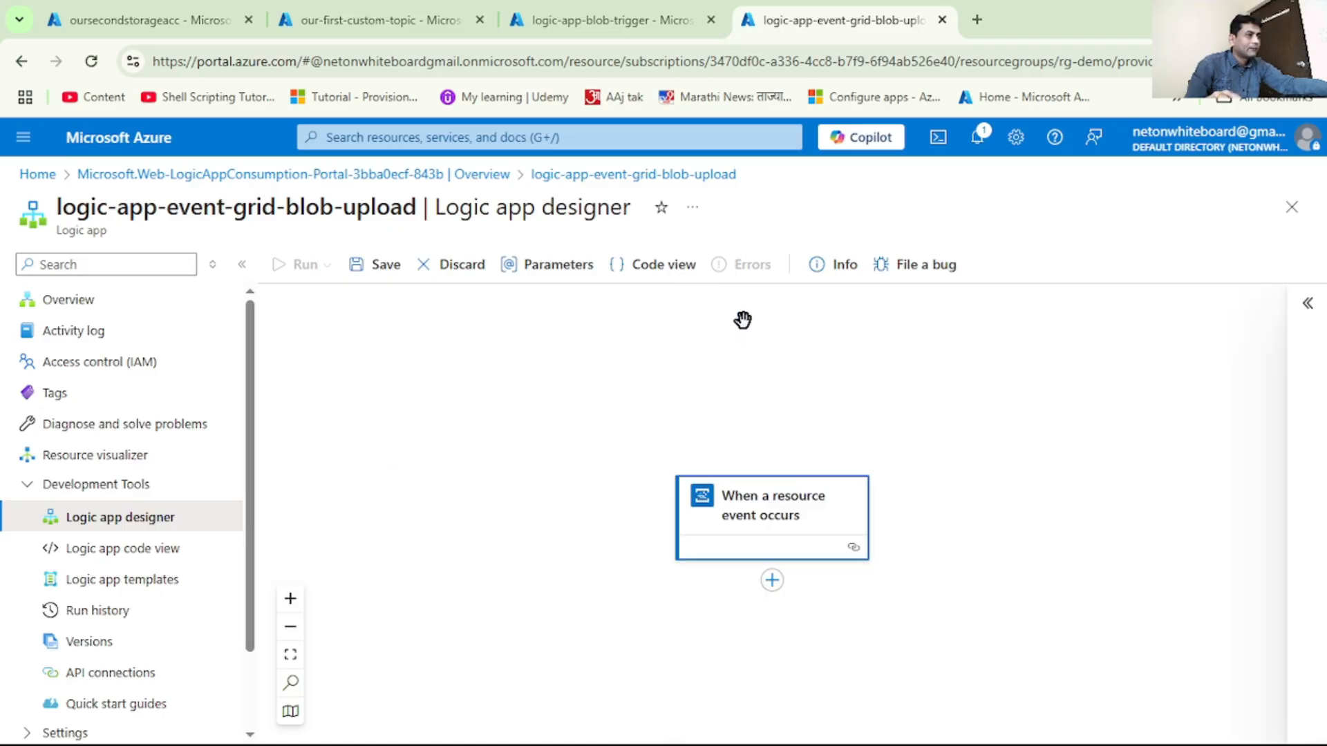
click(385, 266)
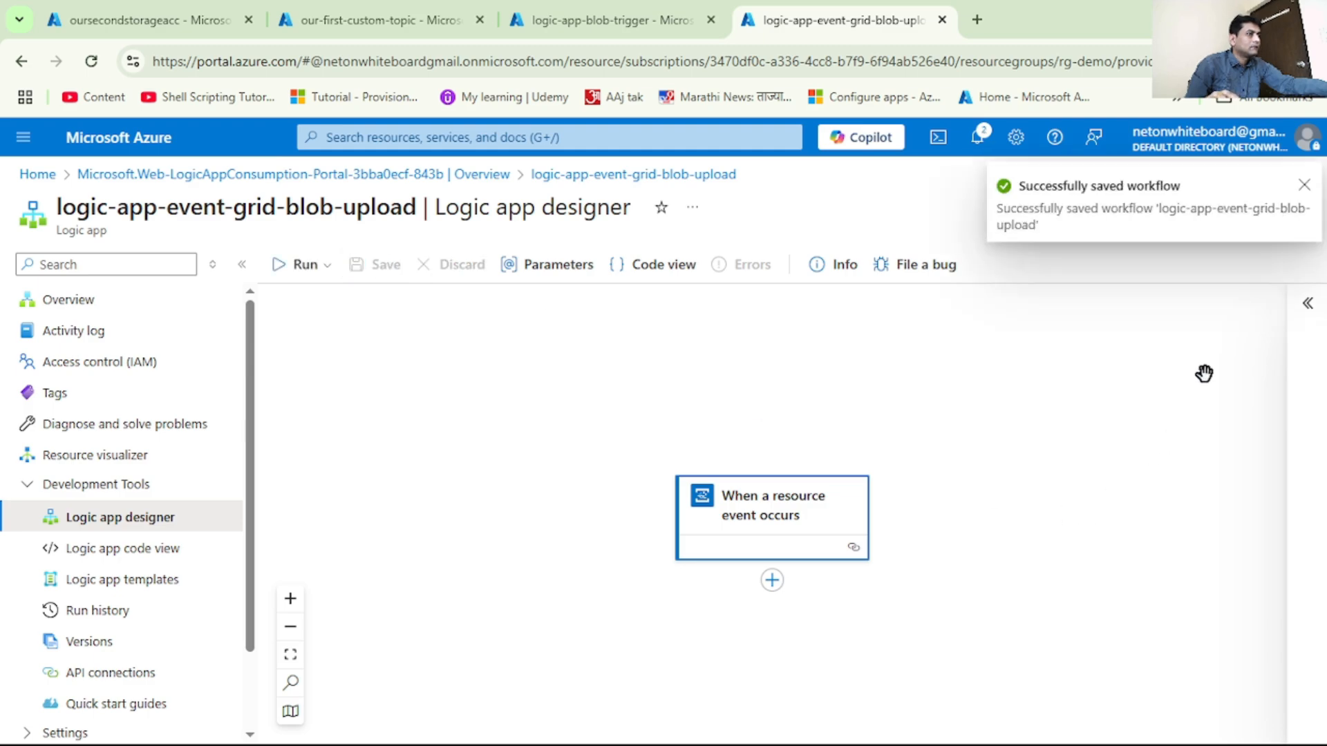
click(1305, 186)
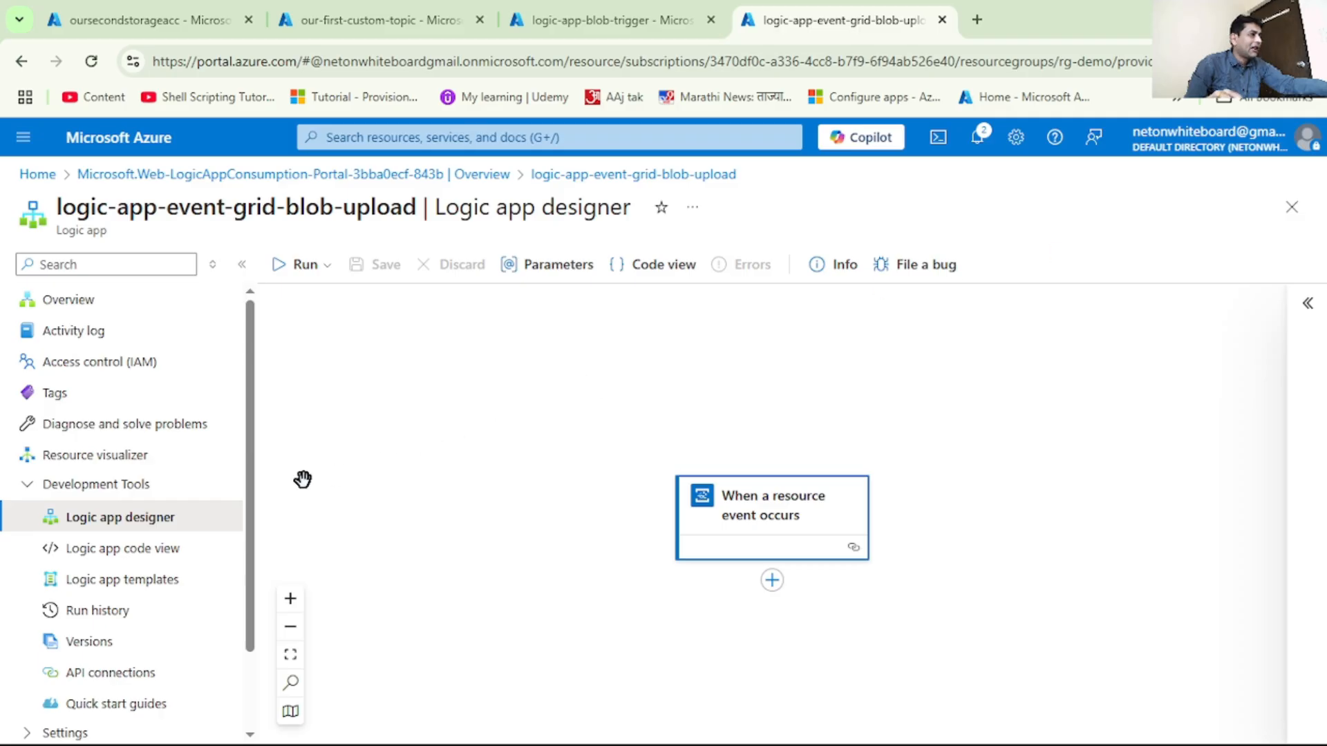
click(111, 612)
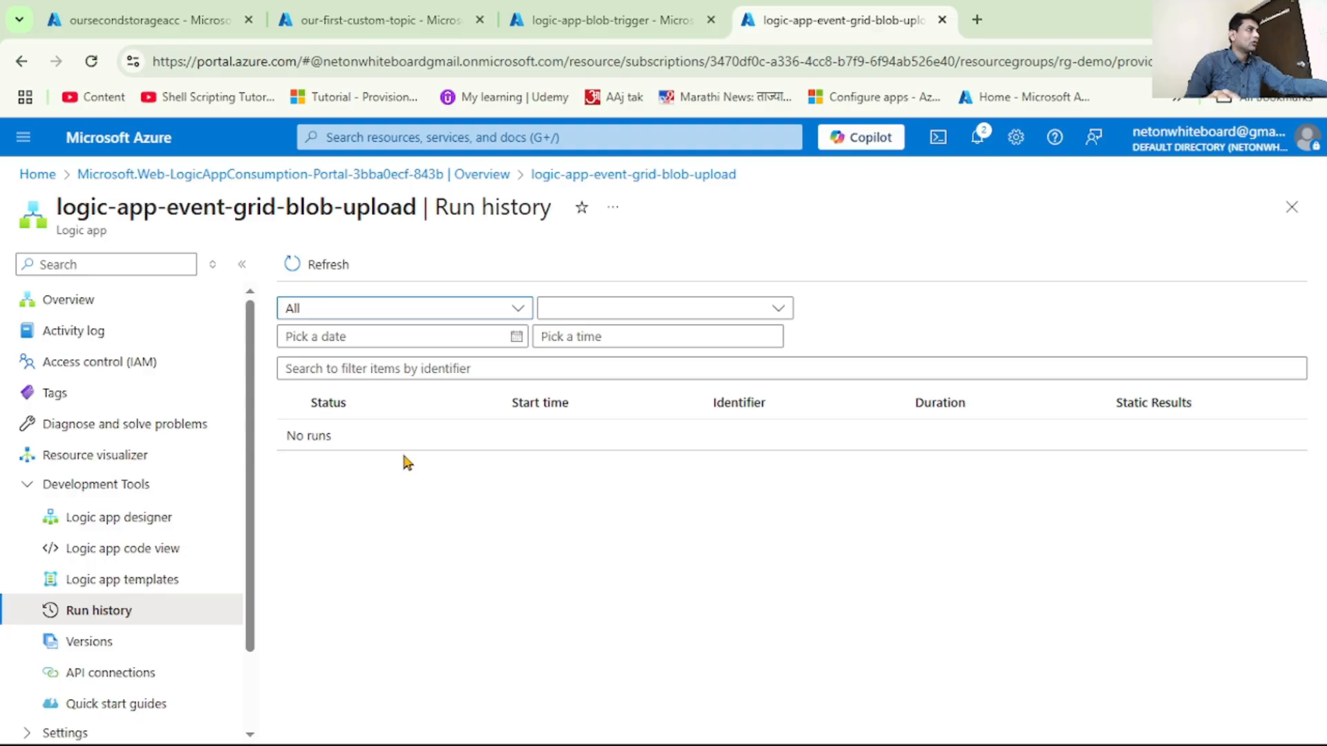
Go back to the oursecondstorageacc storage account and open mycontainer from its containers
click(165, 24)
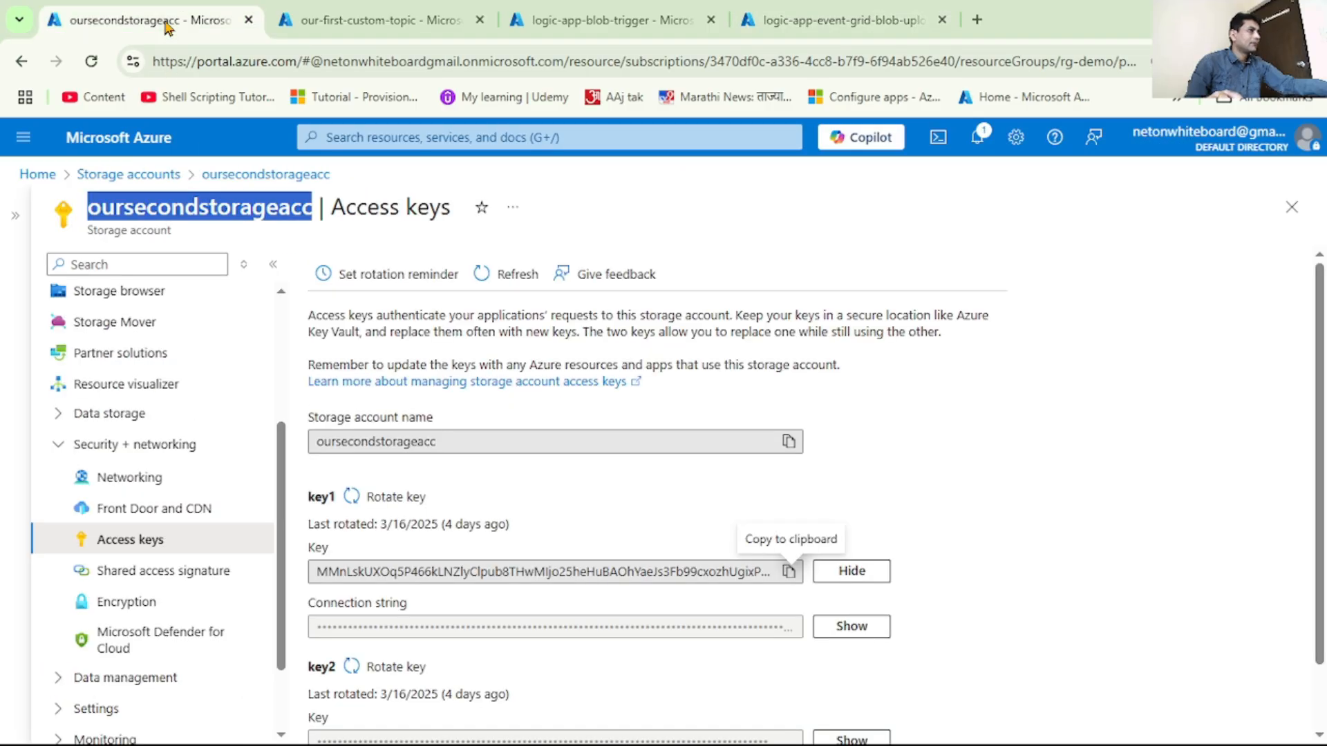
click(58, 444)
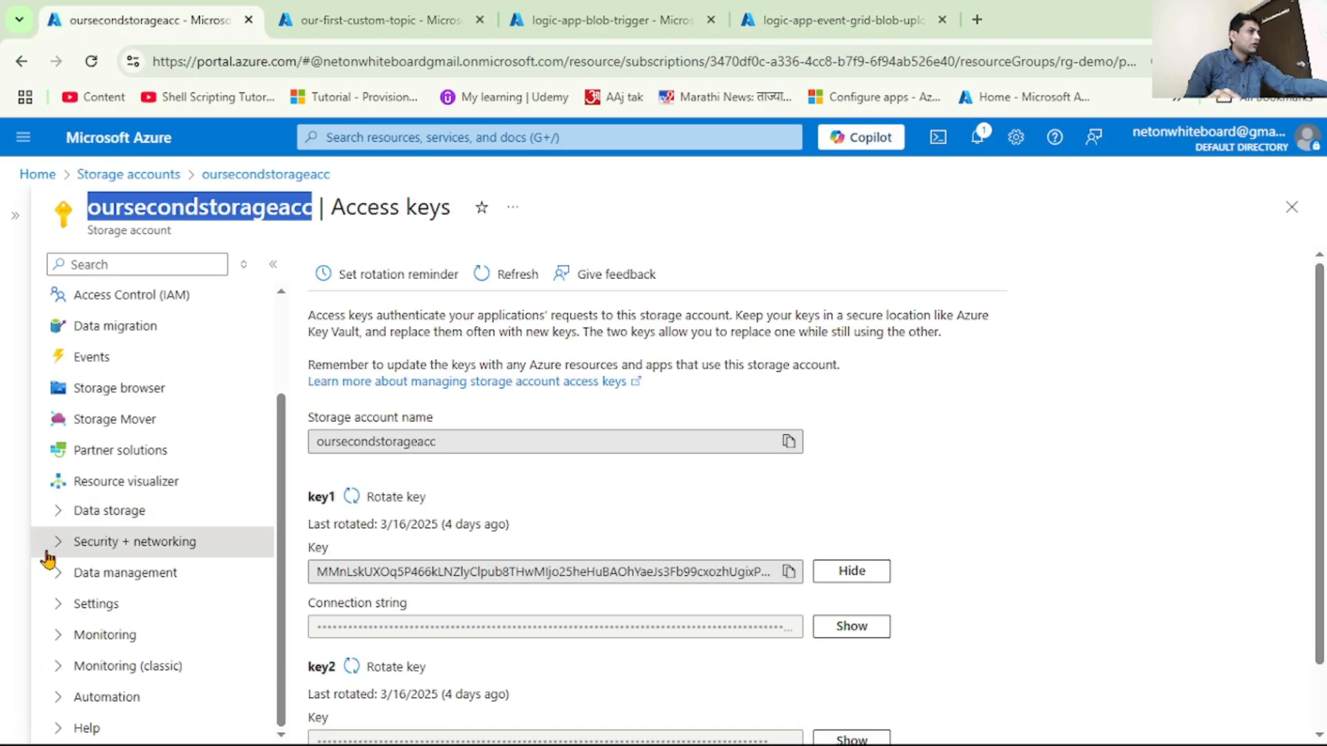
click(58, 515)
click(130, 543)
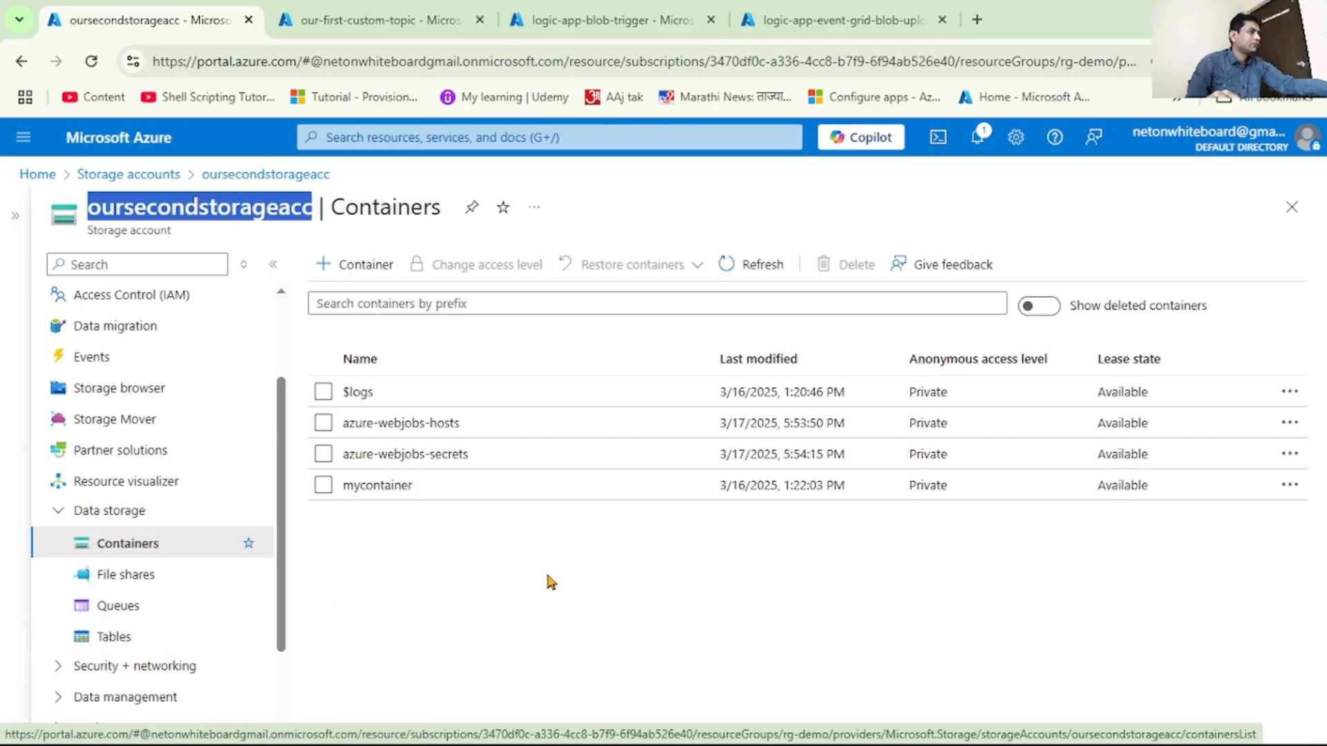
click(396, 483)
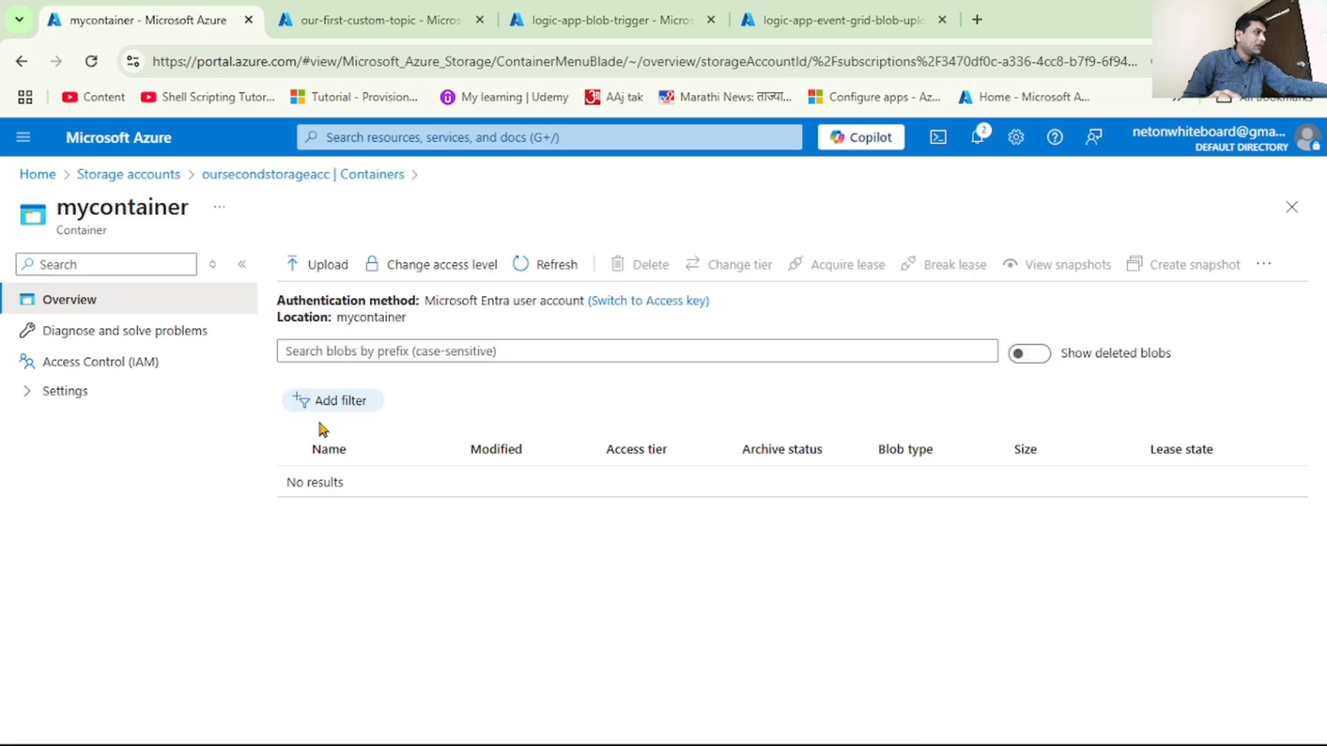
Upload Car_1.jpg from the Vehicles folder to mycontainer, with overwriting of existing files enabled
click(334, 267)
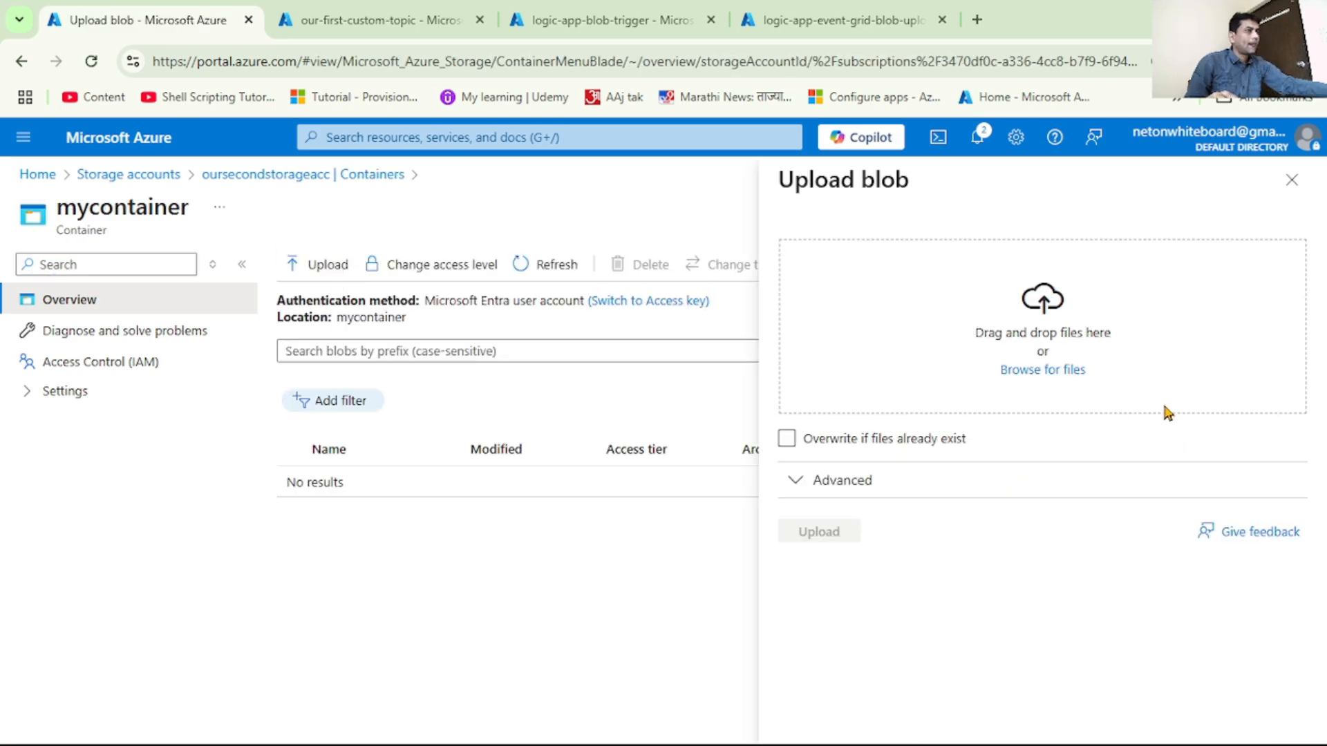
click(1048, 371)
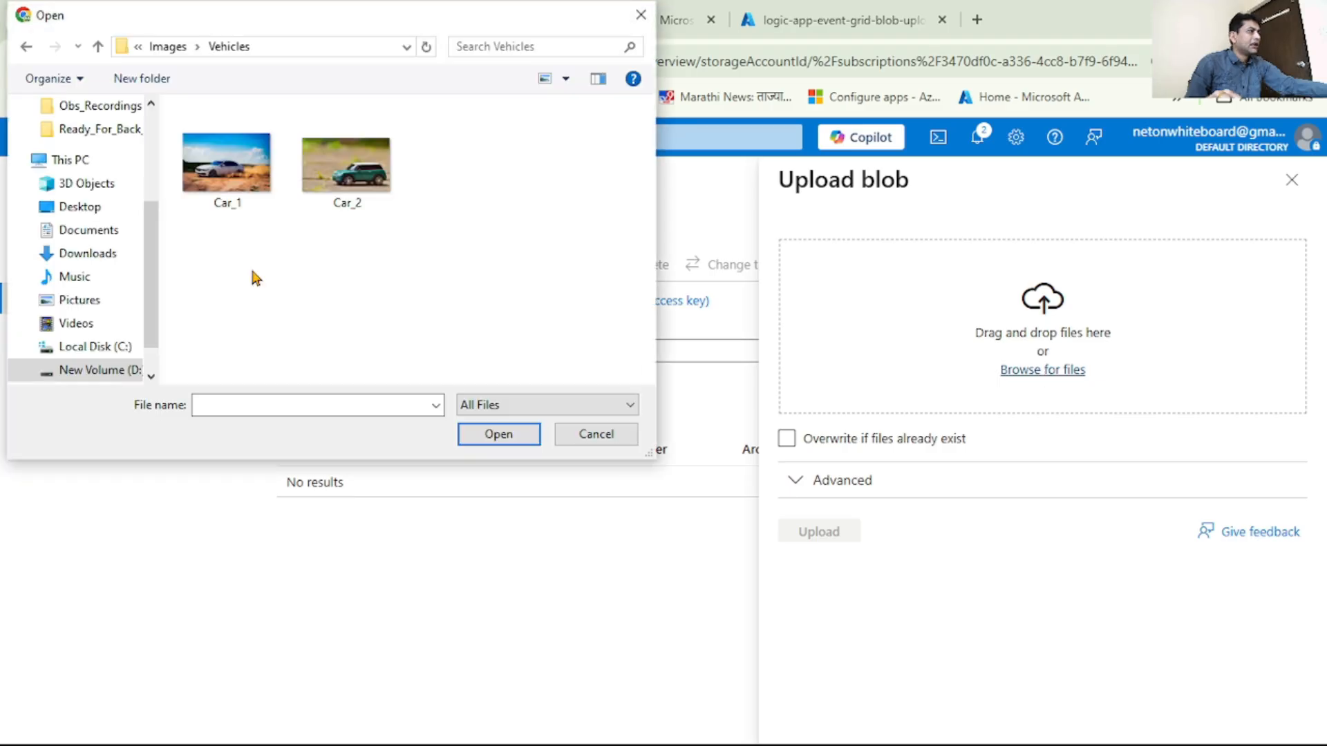
click(228, 201)
double_click(229, 201)
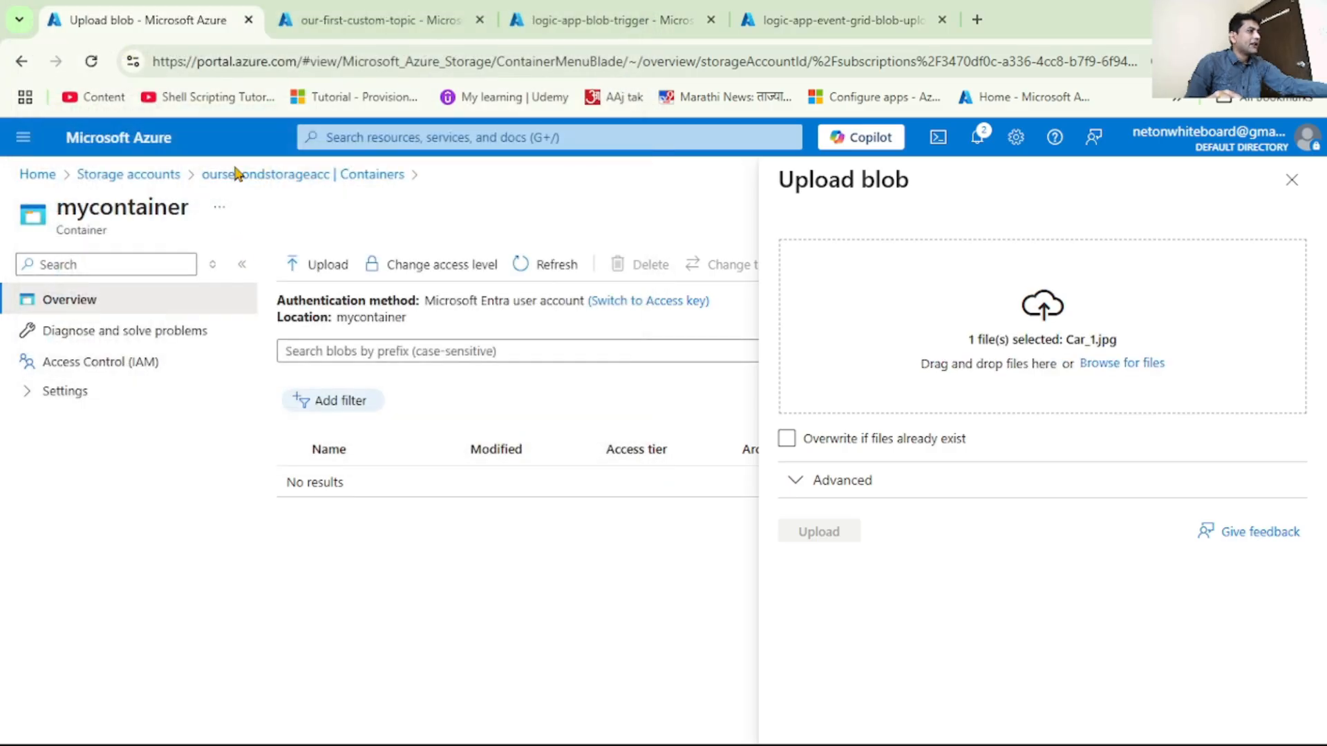
click(912, 448)
click(802, 534)
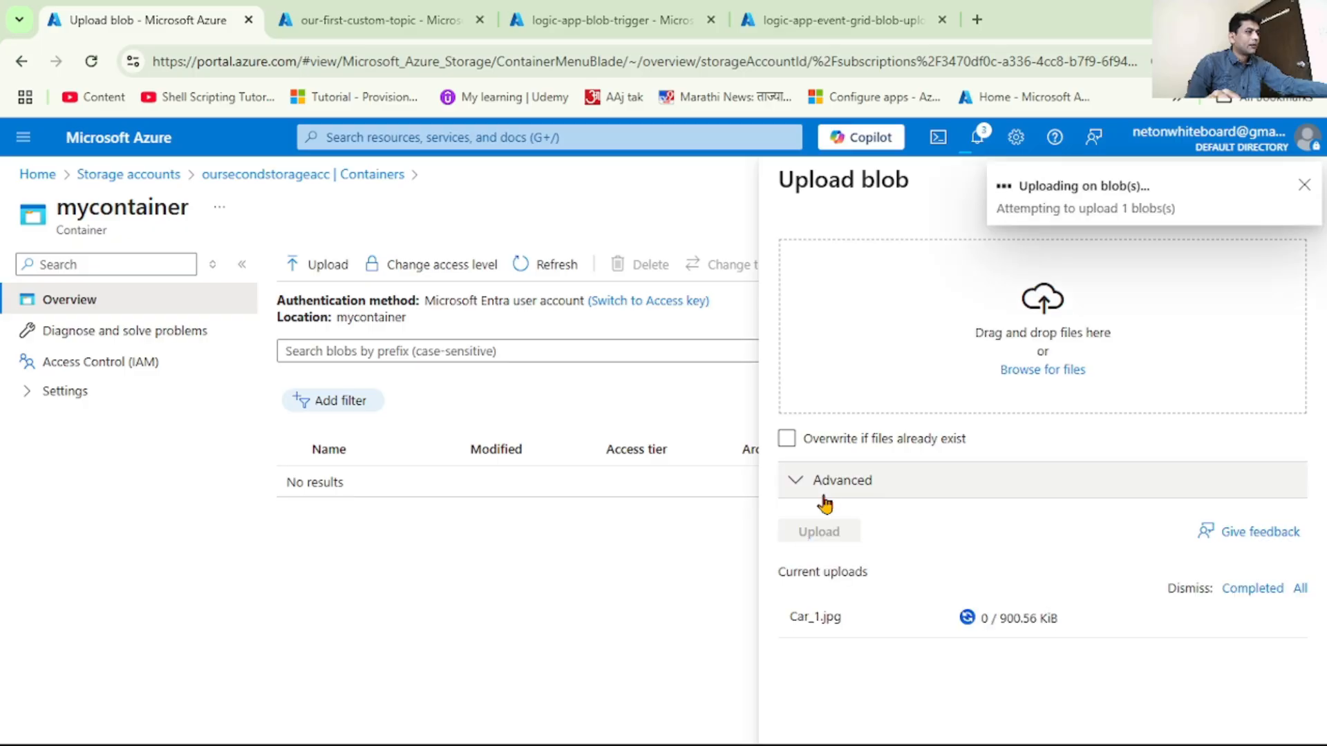
click(1305, 188)
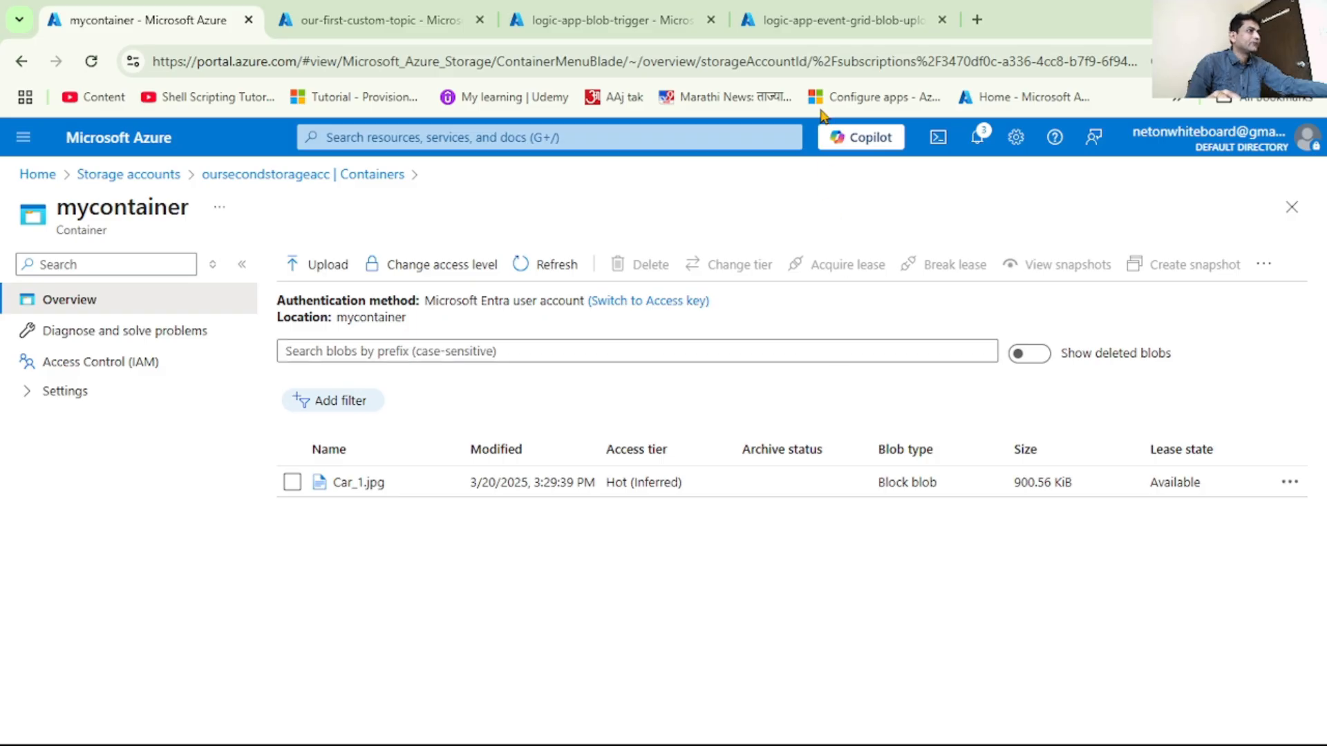
Refresh the run history of logic-app-event-grid-blob-upload and open the trigger details of the listed run
click(839, 19)
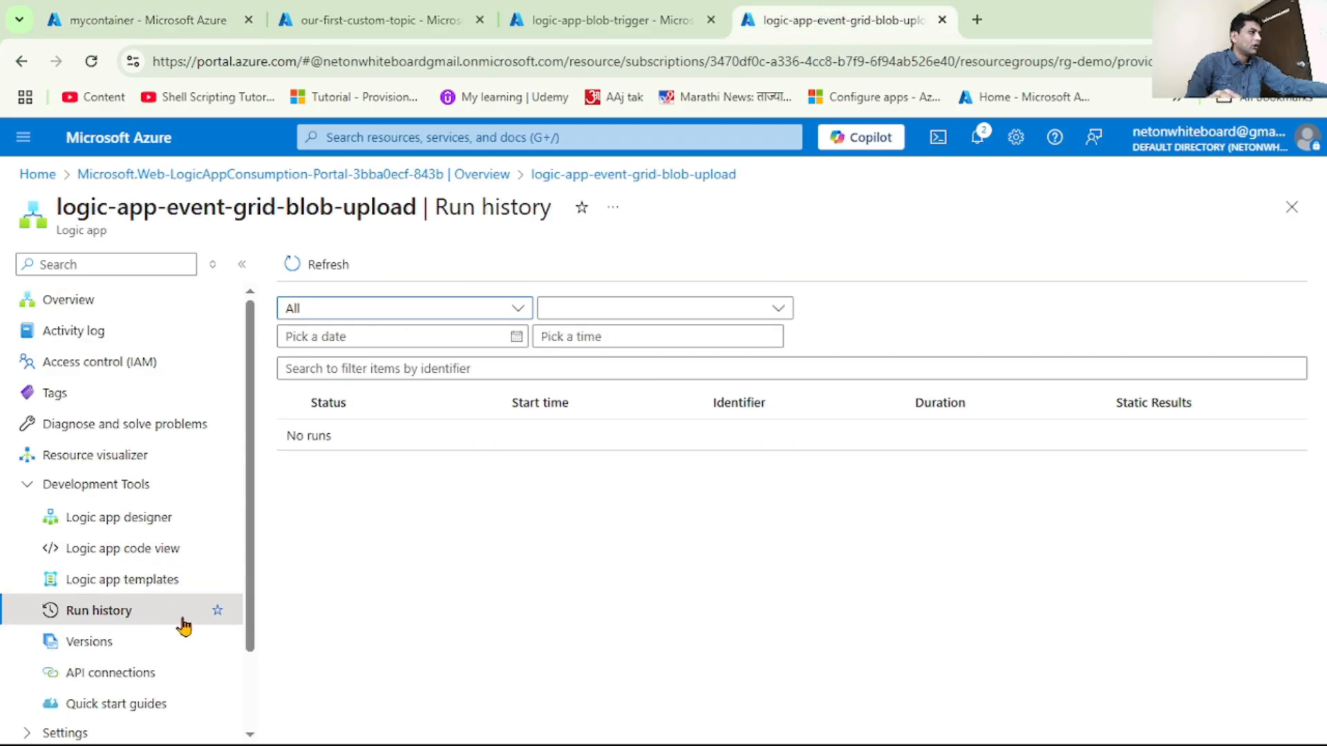
click(337, 275)
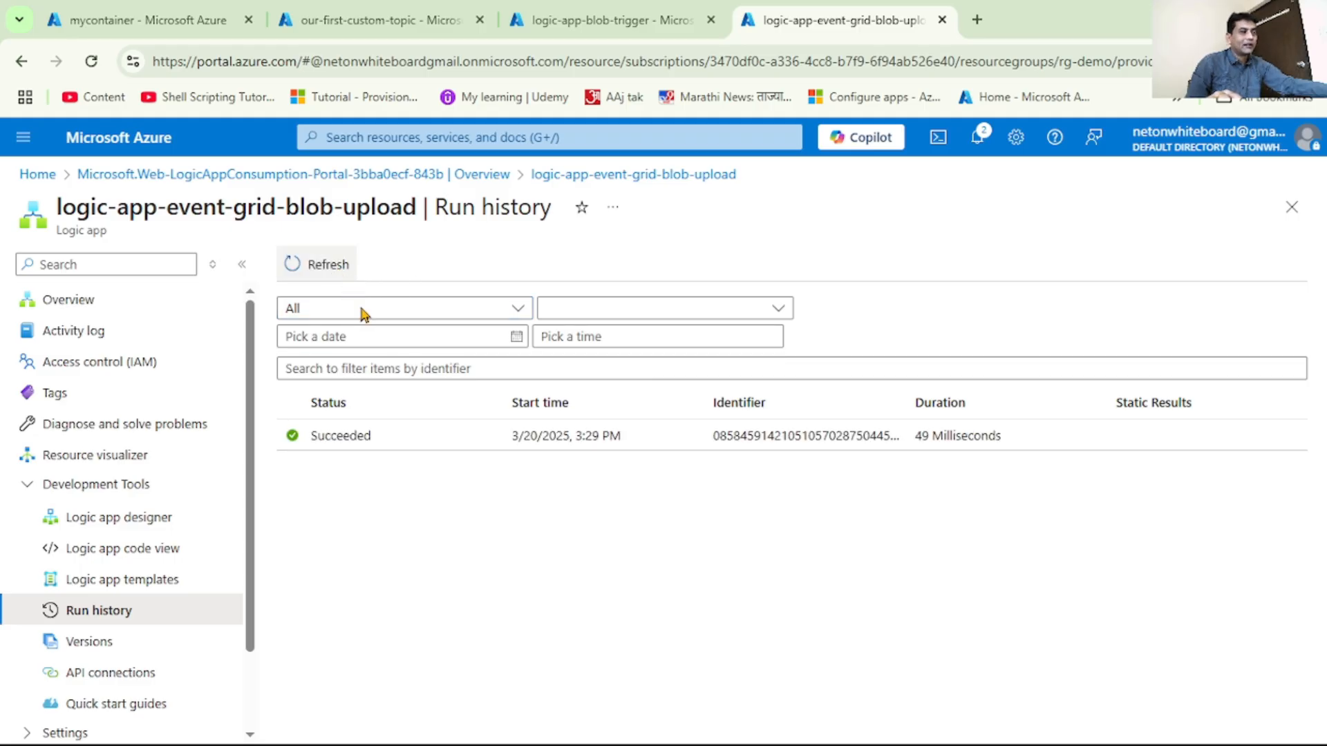
click(385, 445)
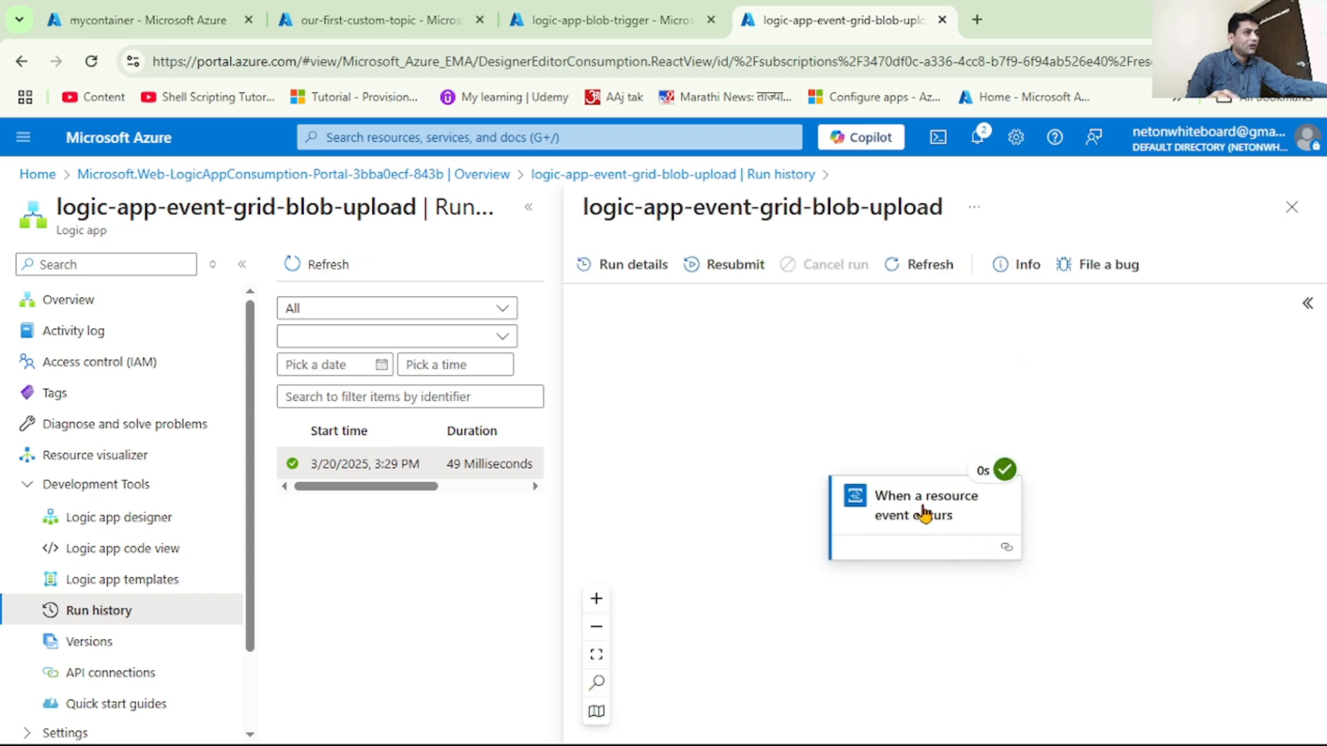
click(927, 513)
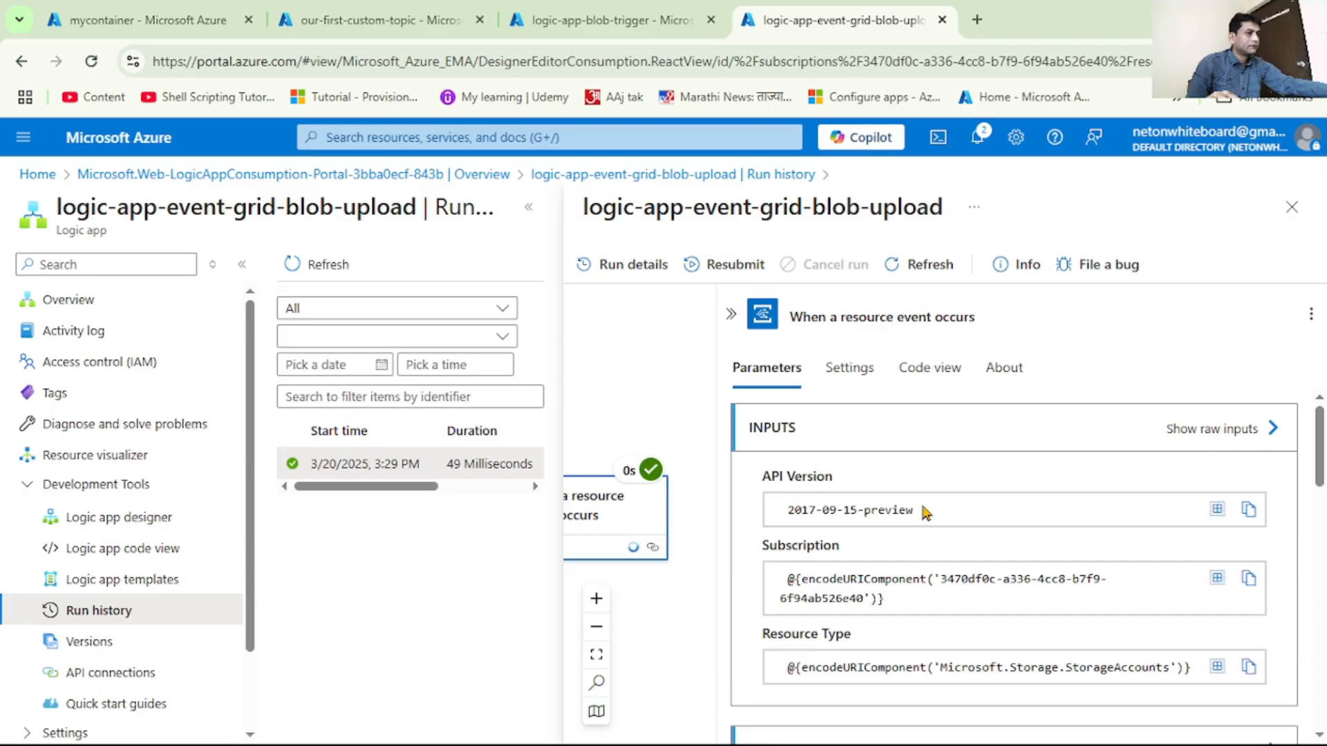
Examine the event data in the trigger's outputs, including the content type and the full blob URL
scroll(924, 512, down, 1)
scroll(923, 508, down, 2)
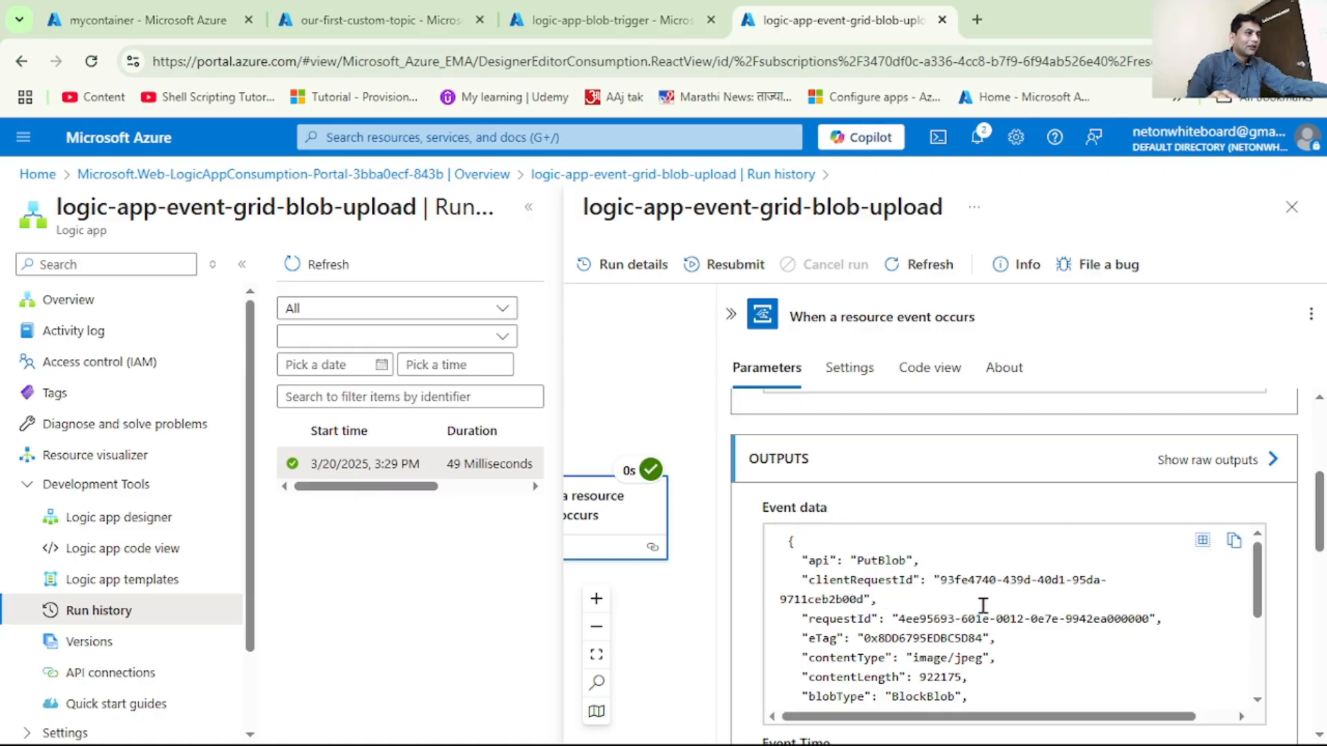
scroll(986, 610, down, 1)
scroll(1037, 625, up, 1)
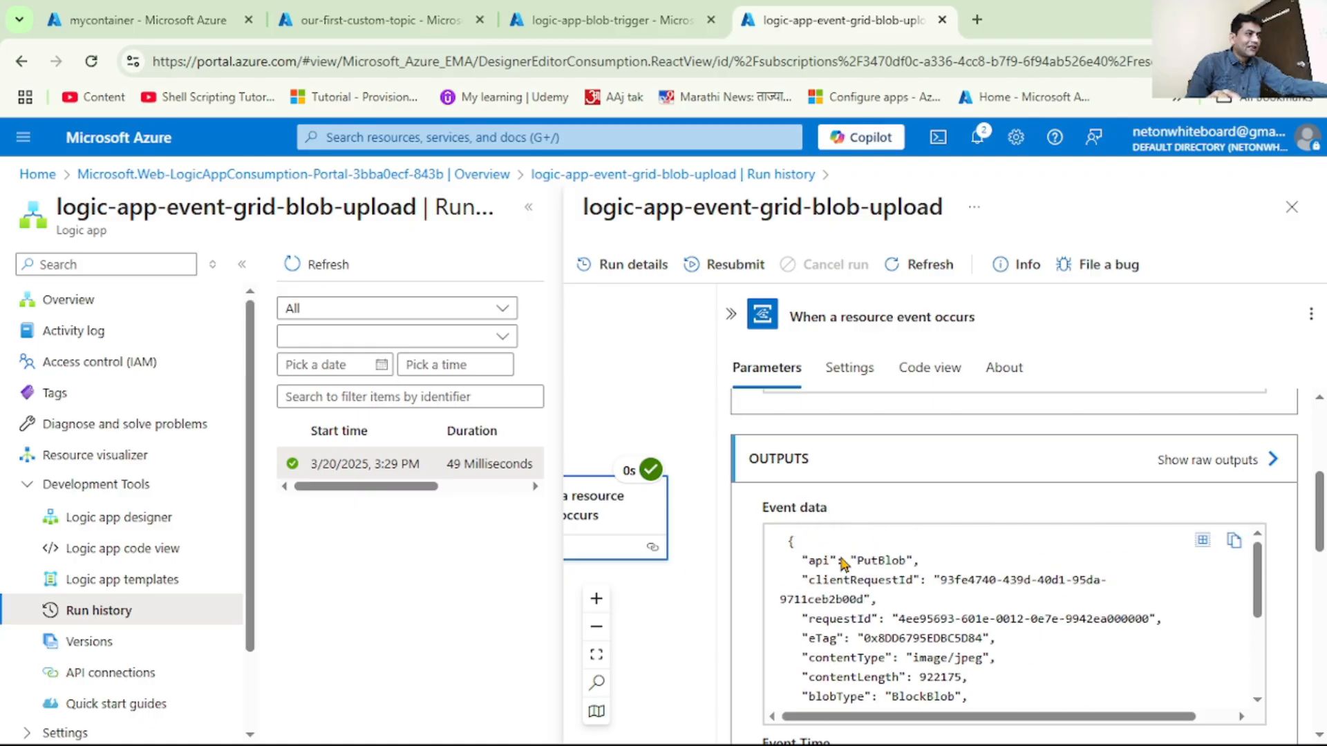
scroll(976, 611, down, 1)
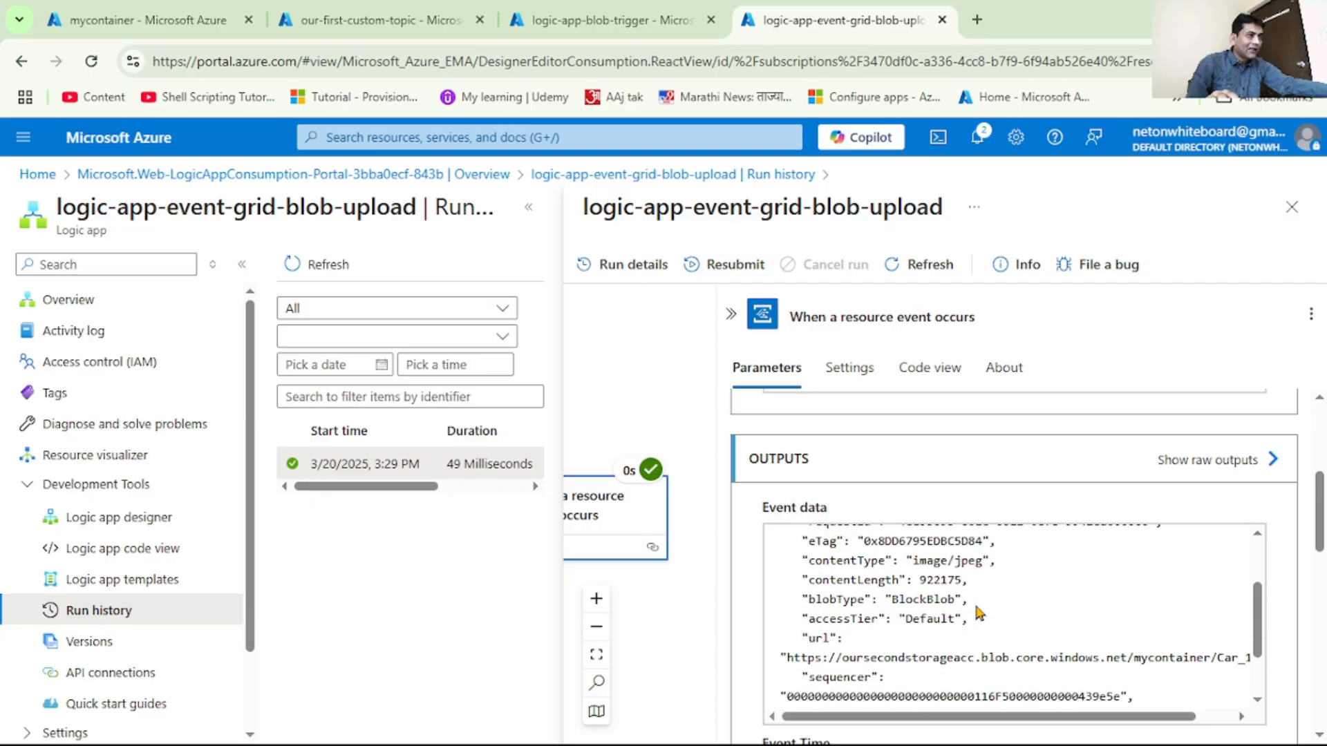
drag(806, 561, 1026, 567)
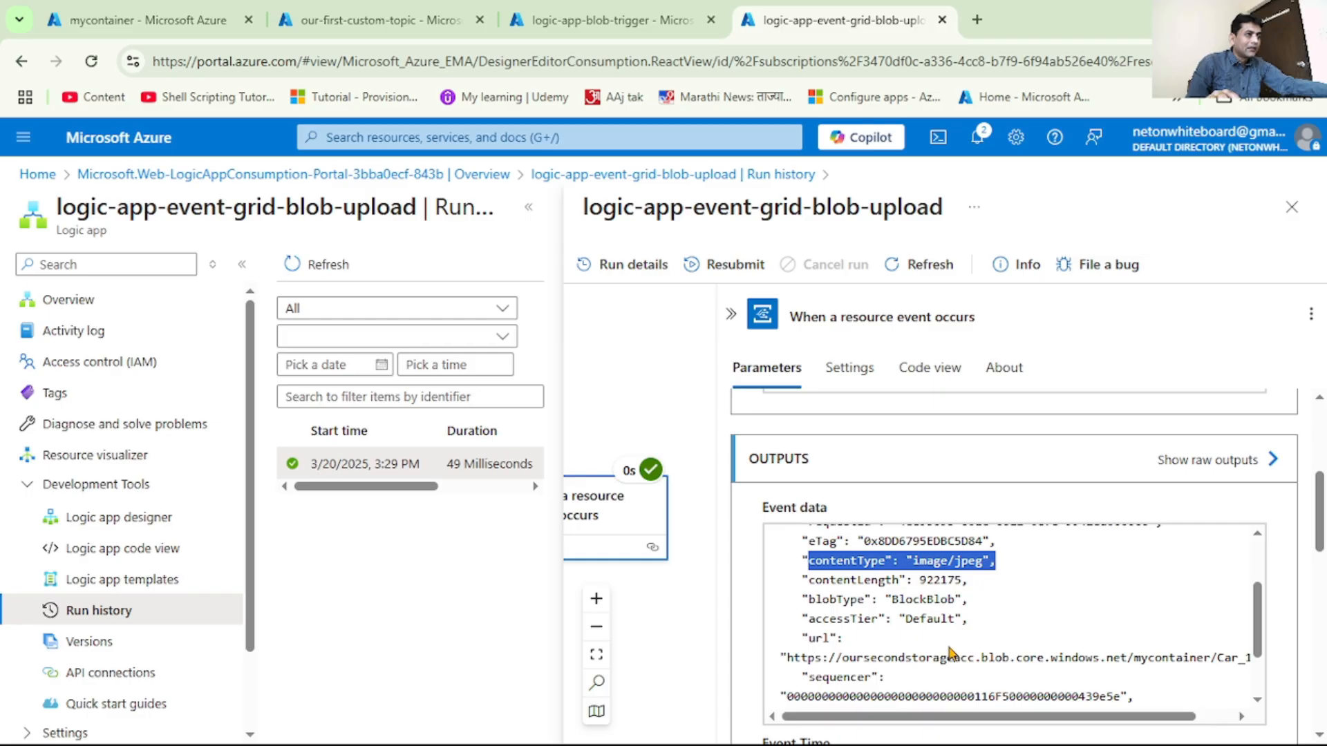
scroll(951, 653, up, 1)
scroll(967, 613, down, 2)
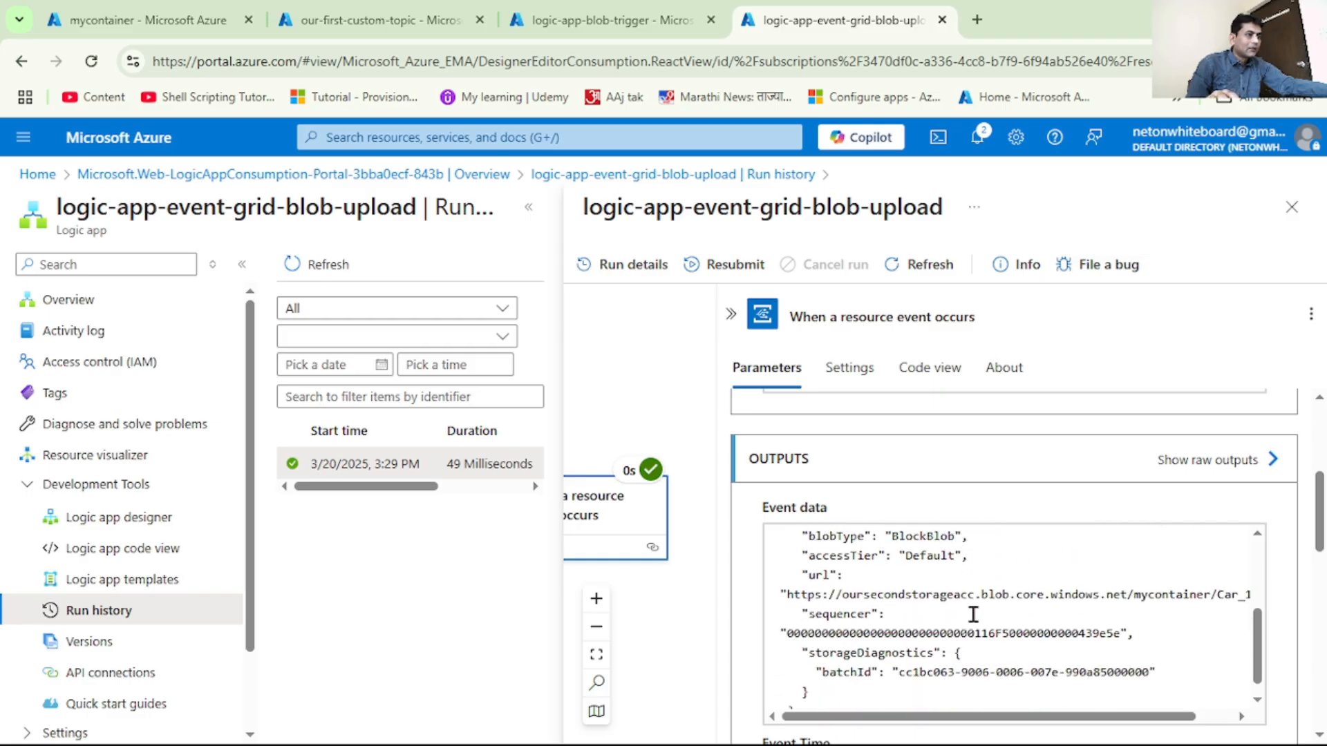
scroll(973, 614, down, 1)
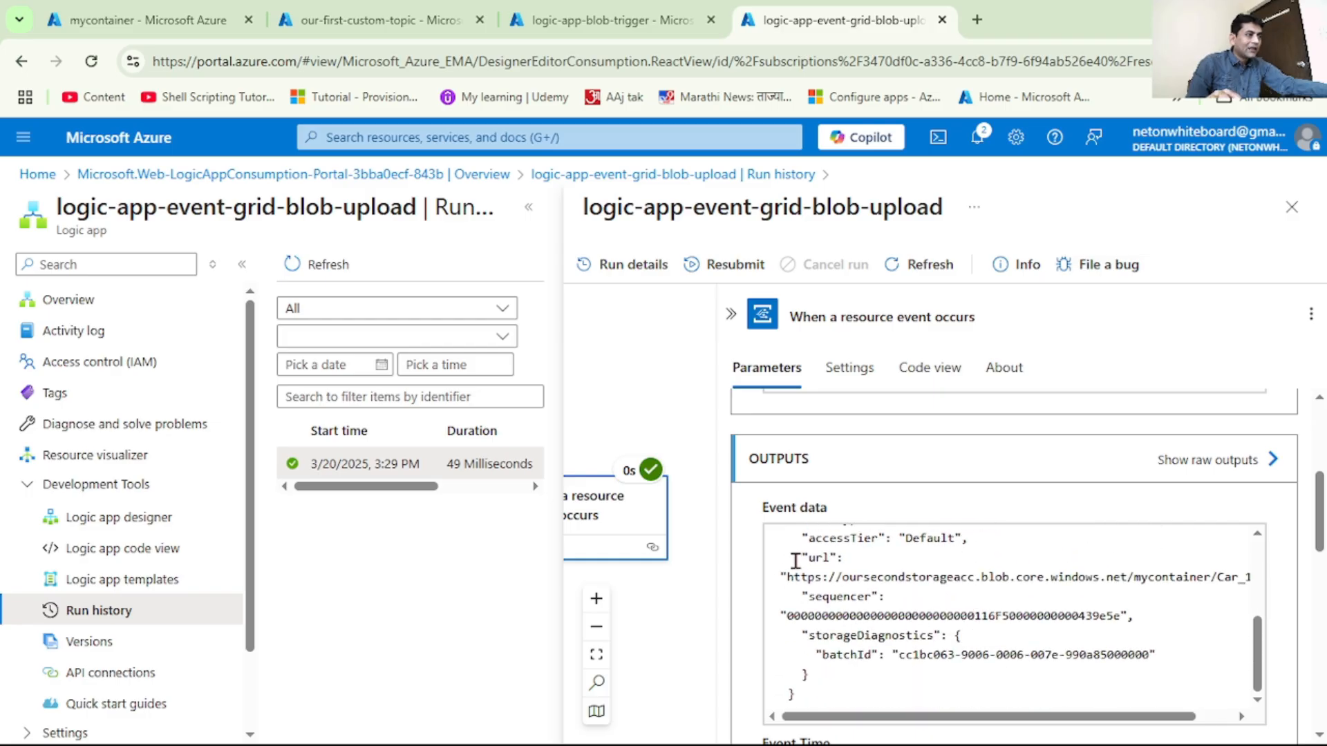
drag(796, 558, 1252, 585)
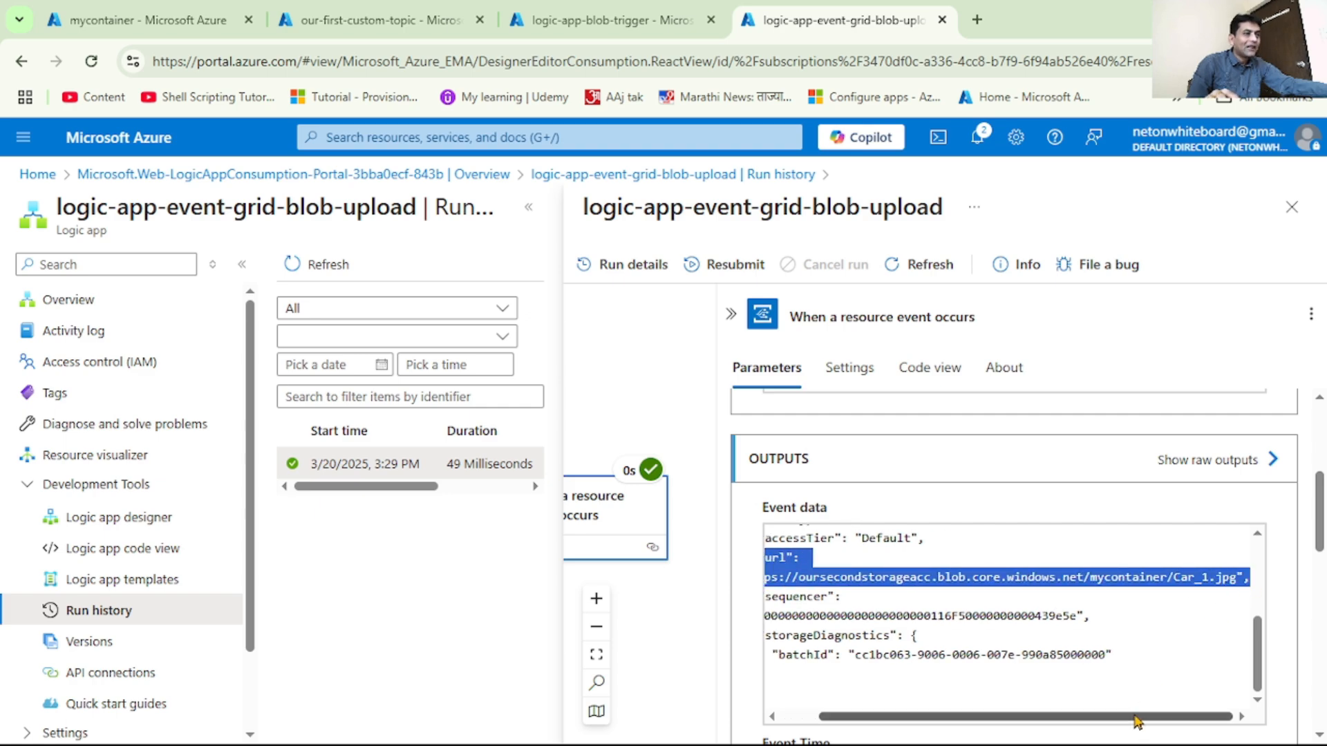
drag(1124, 722, 1099, 723)
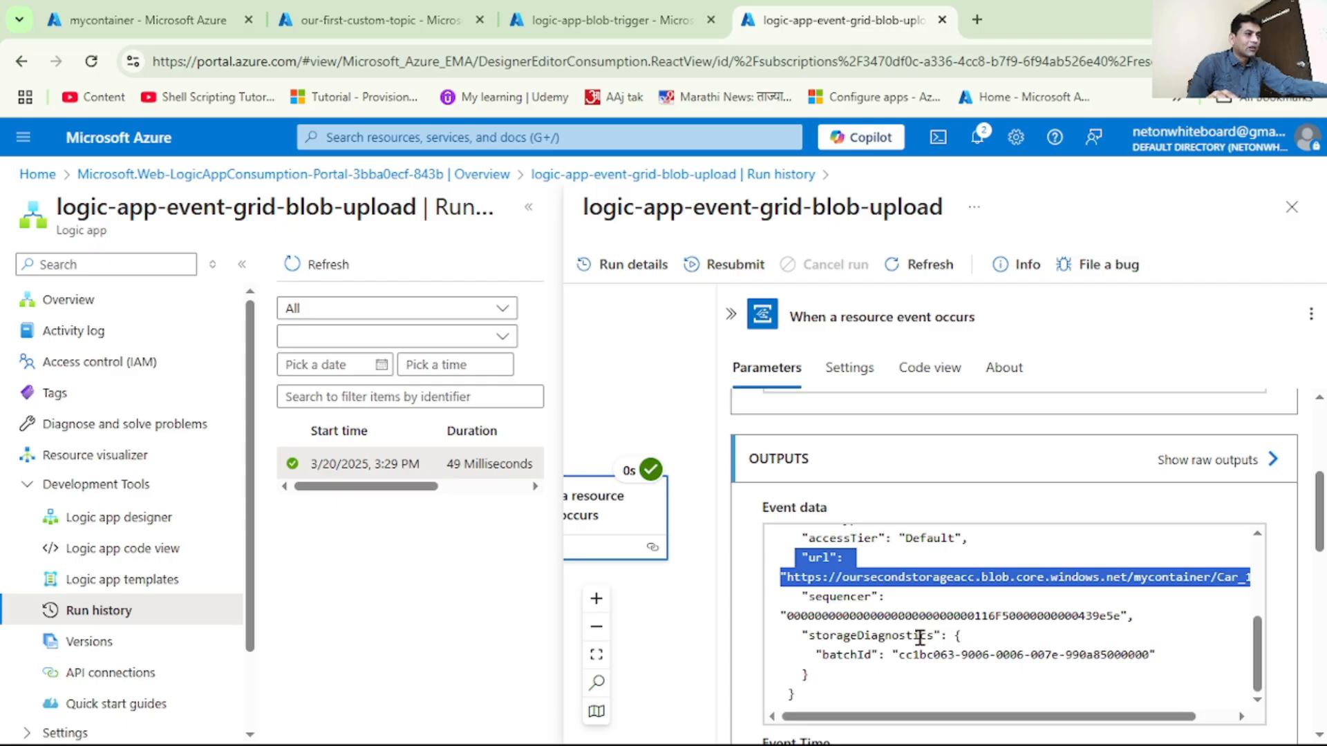
Examine the event type in the trigger's outputs and recheck the blob URL in the event data
scroll(920, 637, down, 5)
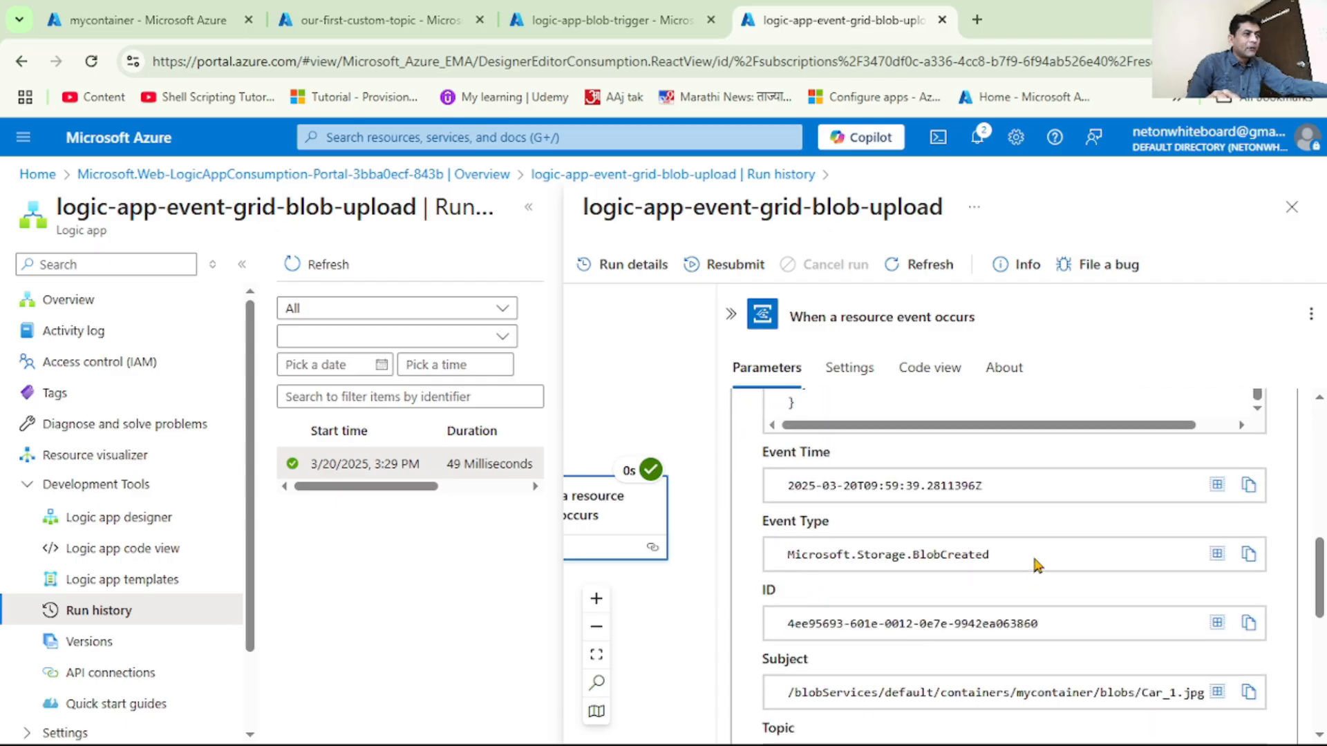
drag(995, 555, 773, 557)
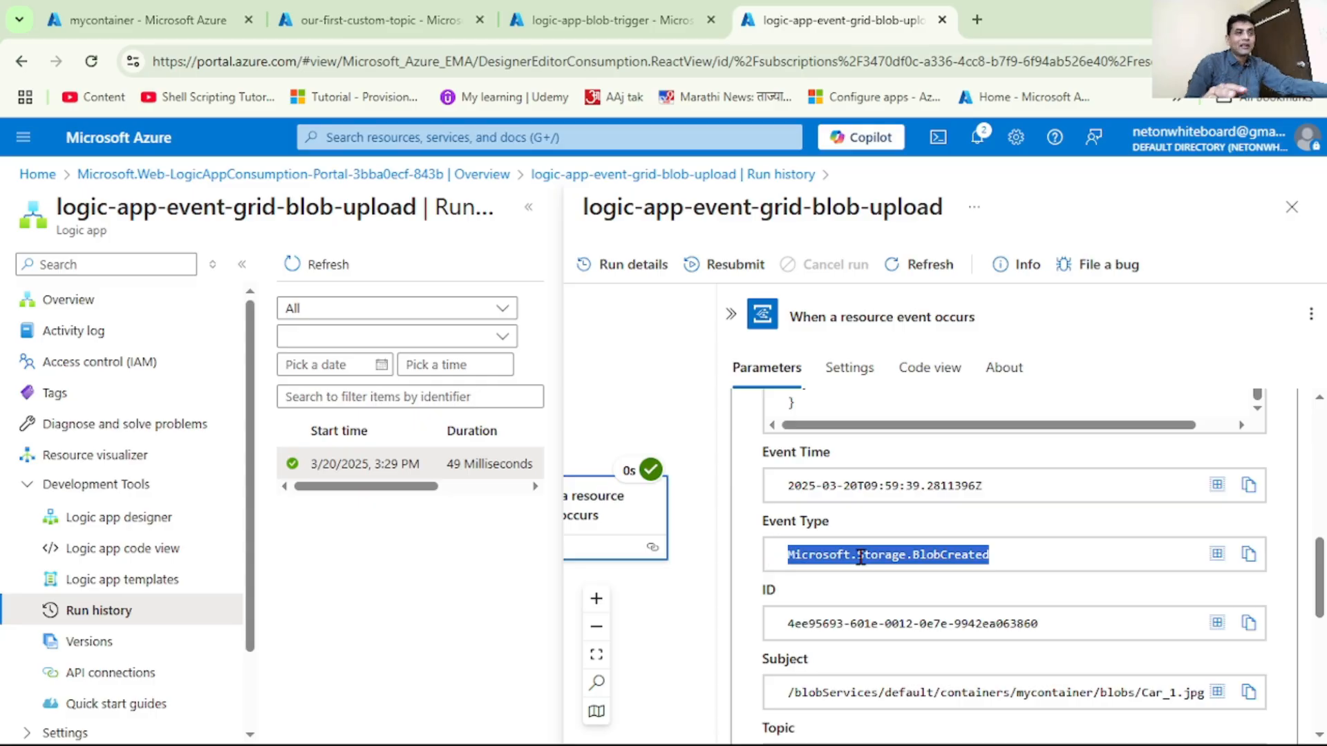
scroll(861, 557, up, 6)
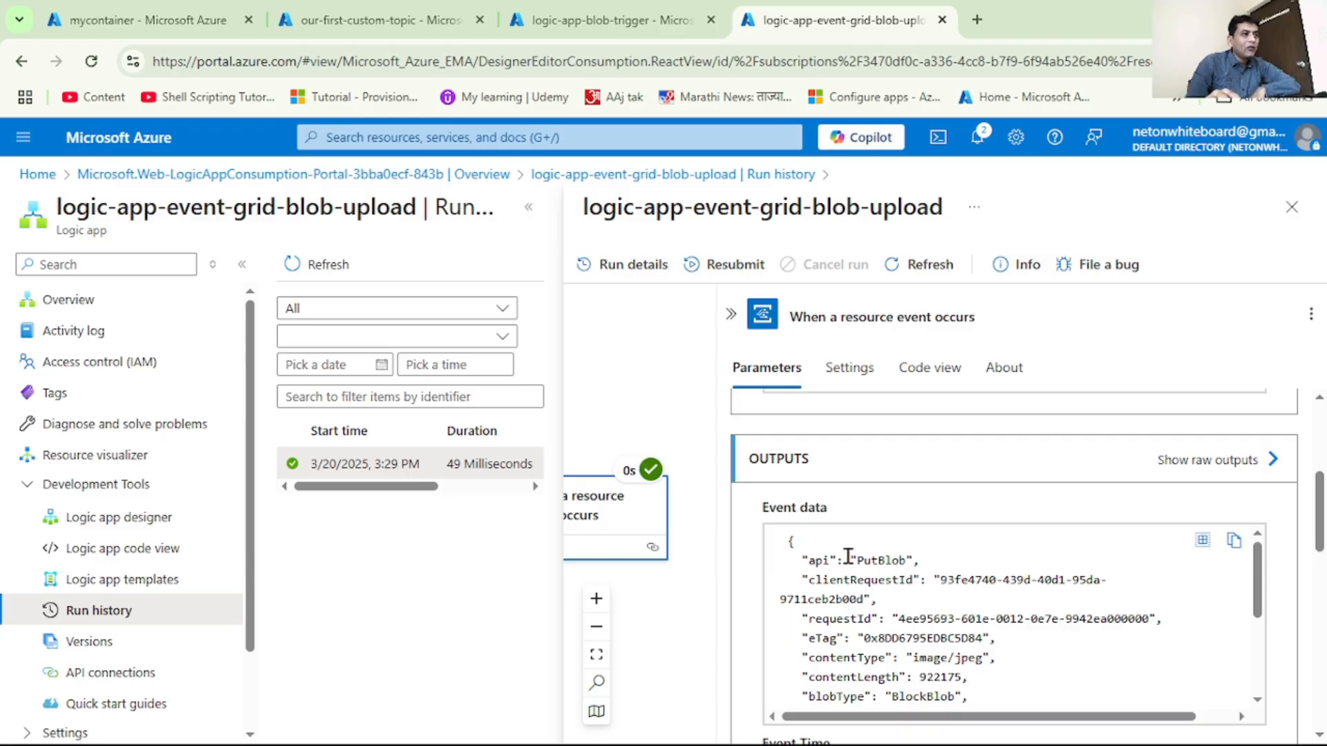
double_click(776, 459)
click(778, 515)
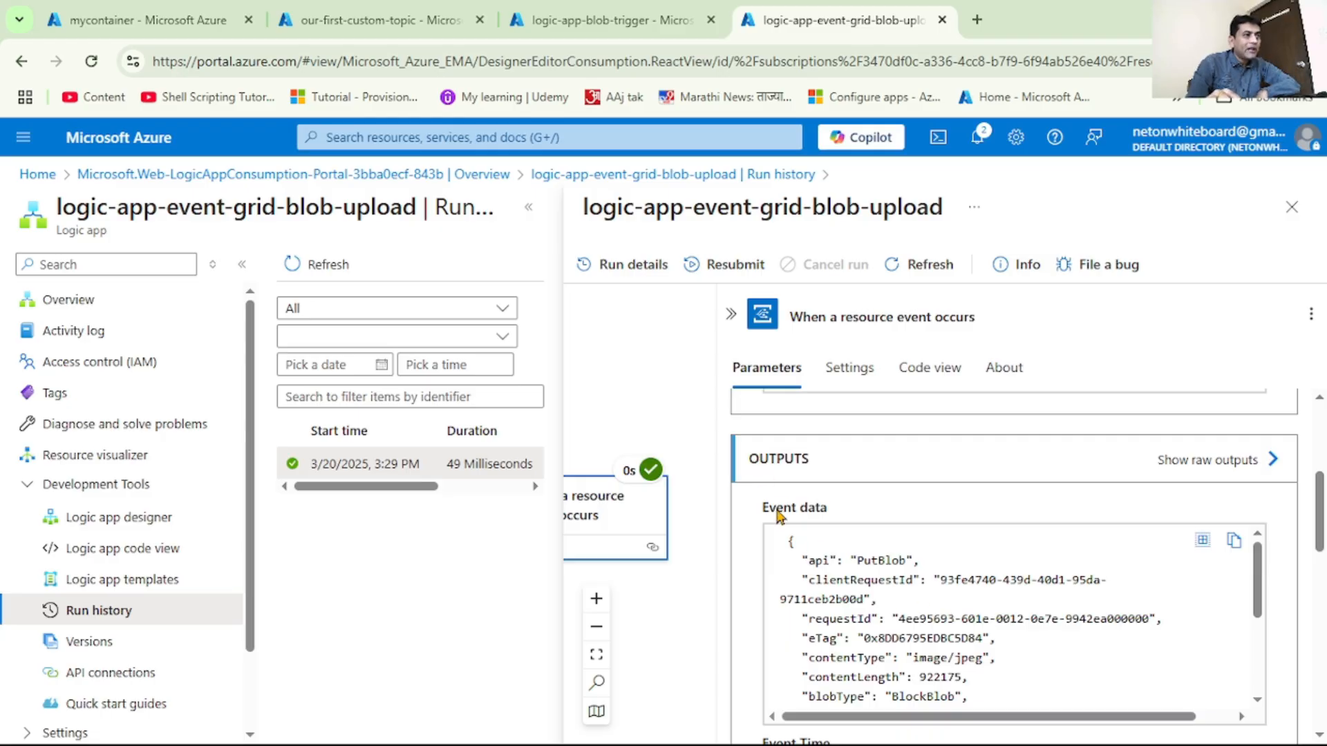
scroll(1059, 683, down, 2)
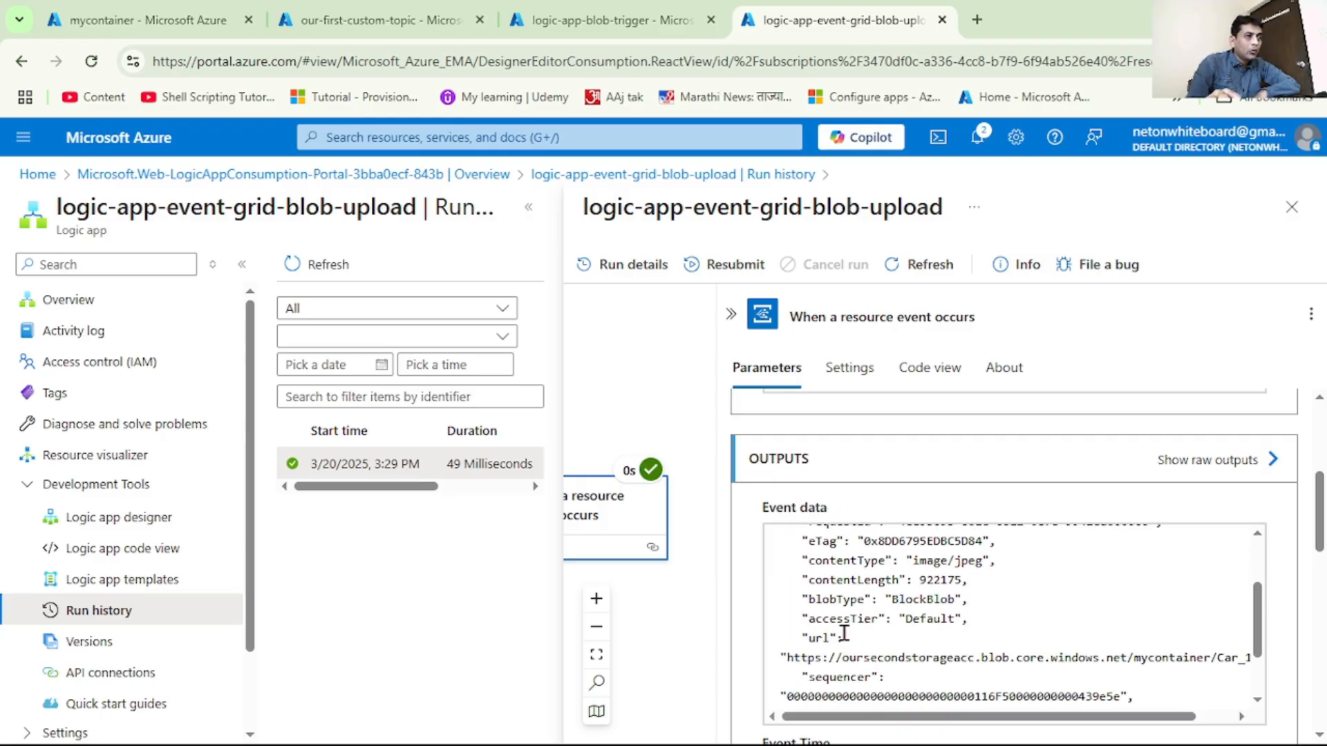
drag(803, 637, 1182, 658)
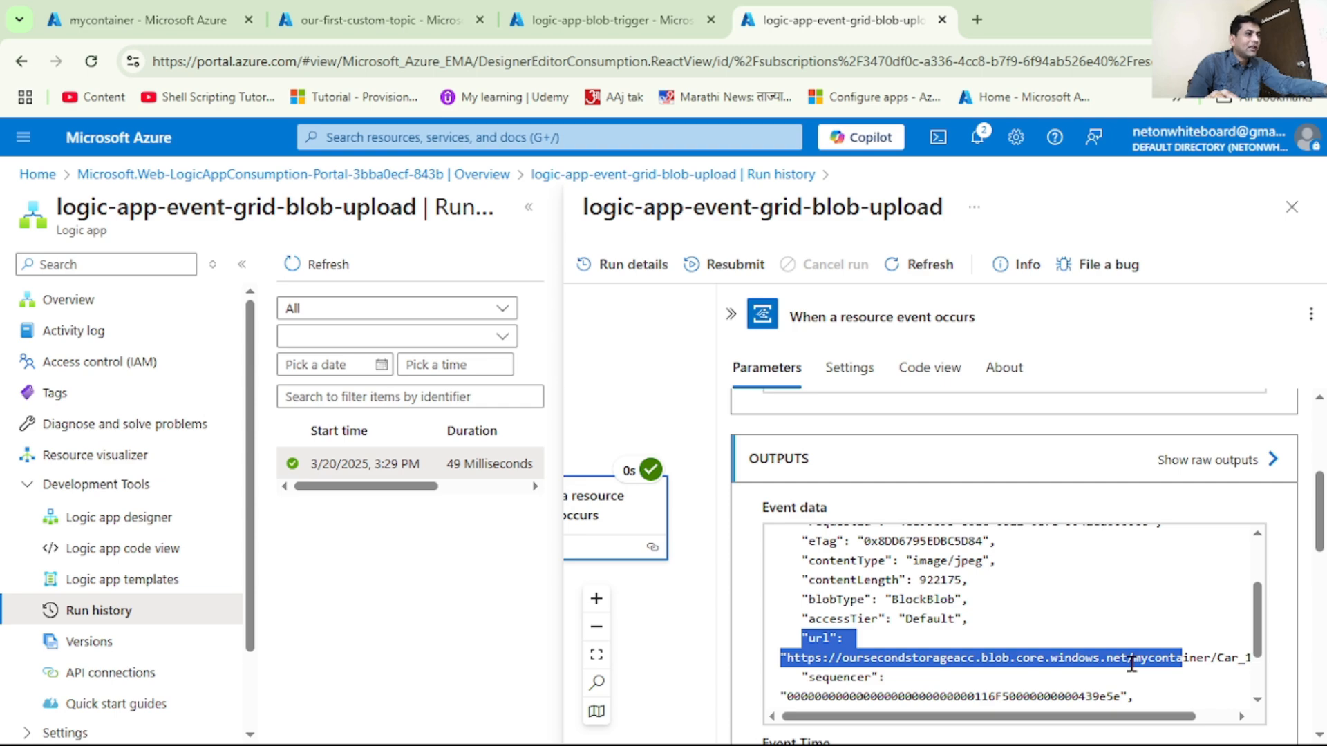
Copy the complete event data JSON from the trigger's outputs into a new Notepad document, and return to the browser
scroll(961, 600, up, 2)
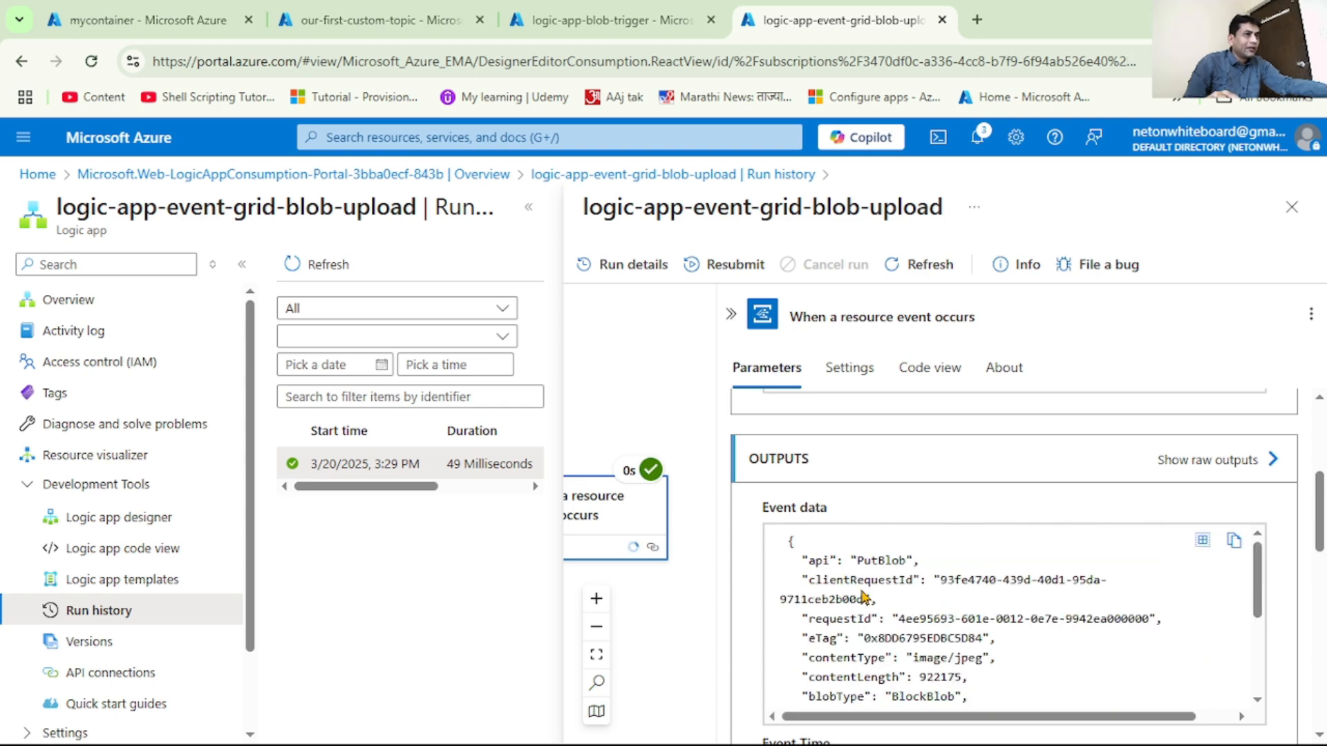
drag(789, 540, 878, 691)
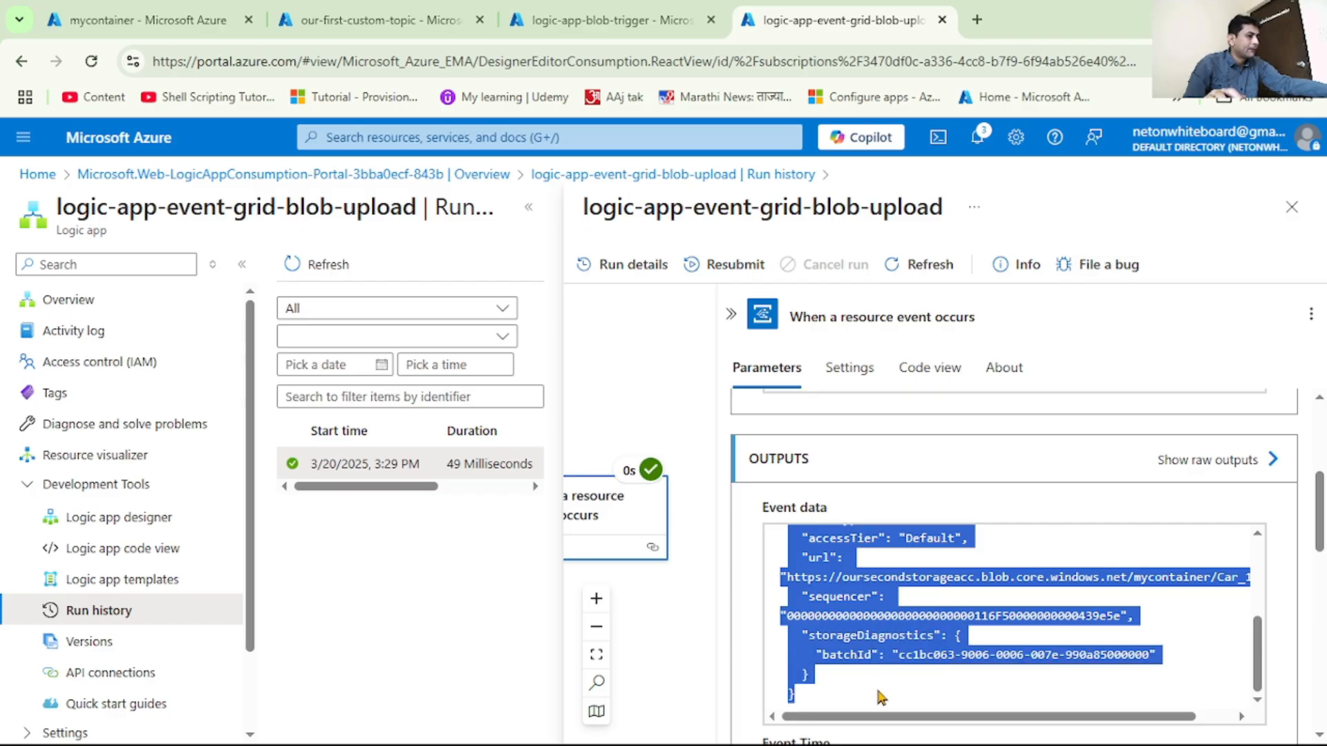
key(super+r)
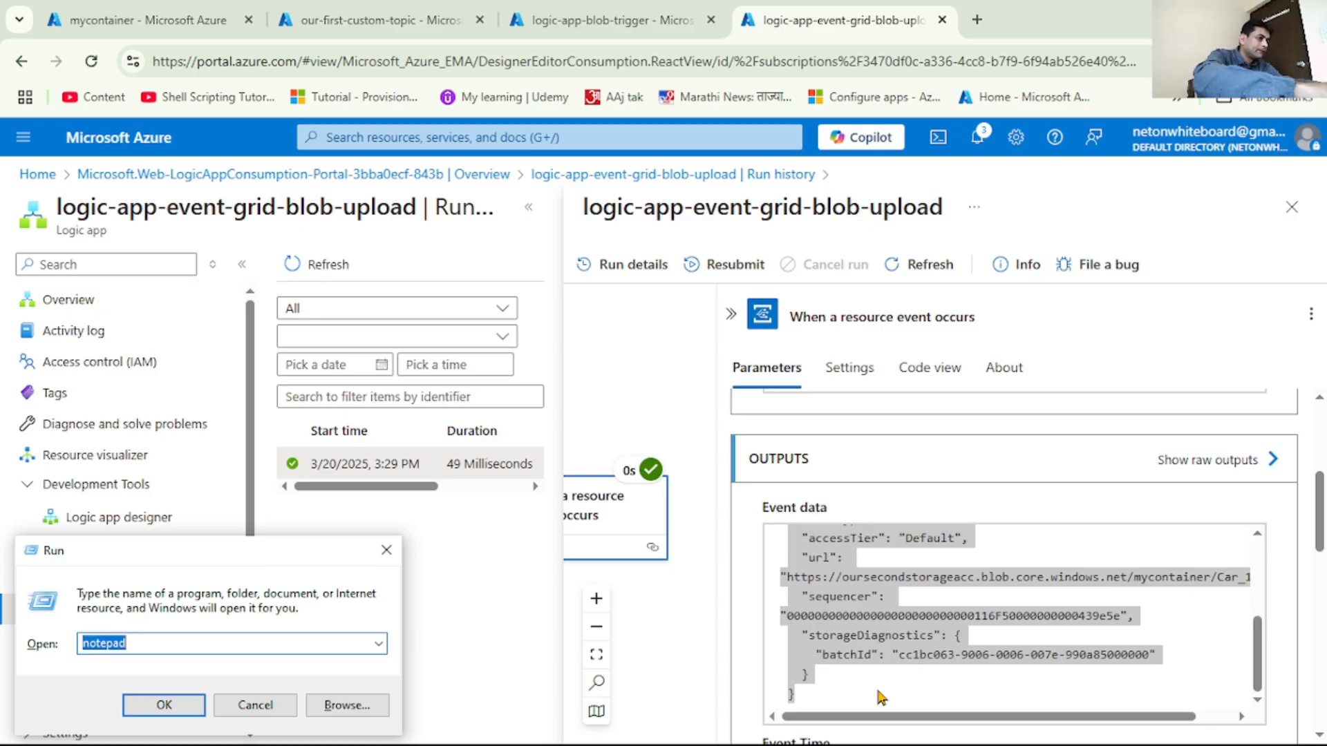
key(Return)
key(ctrl+v)
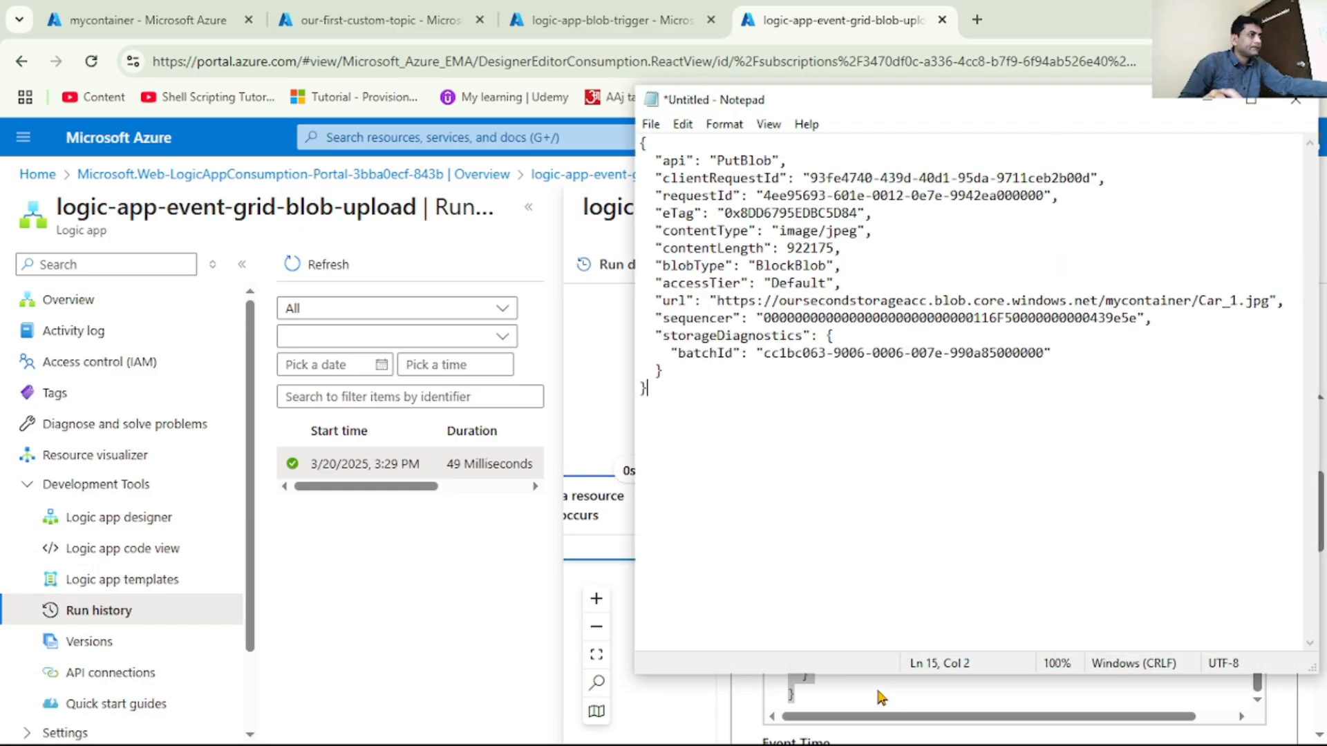
key(alt+Tab)
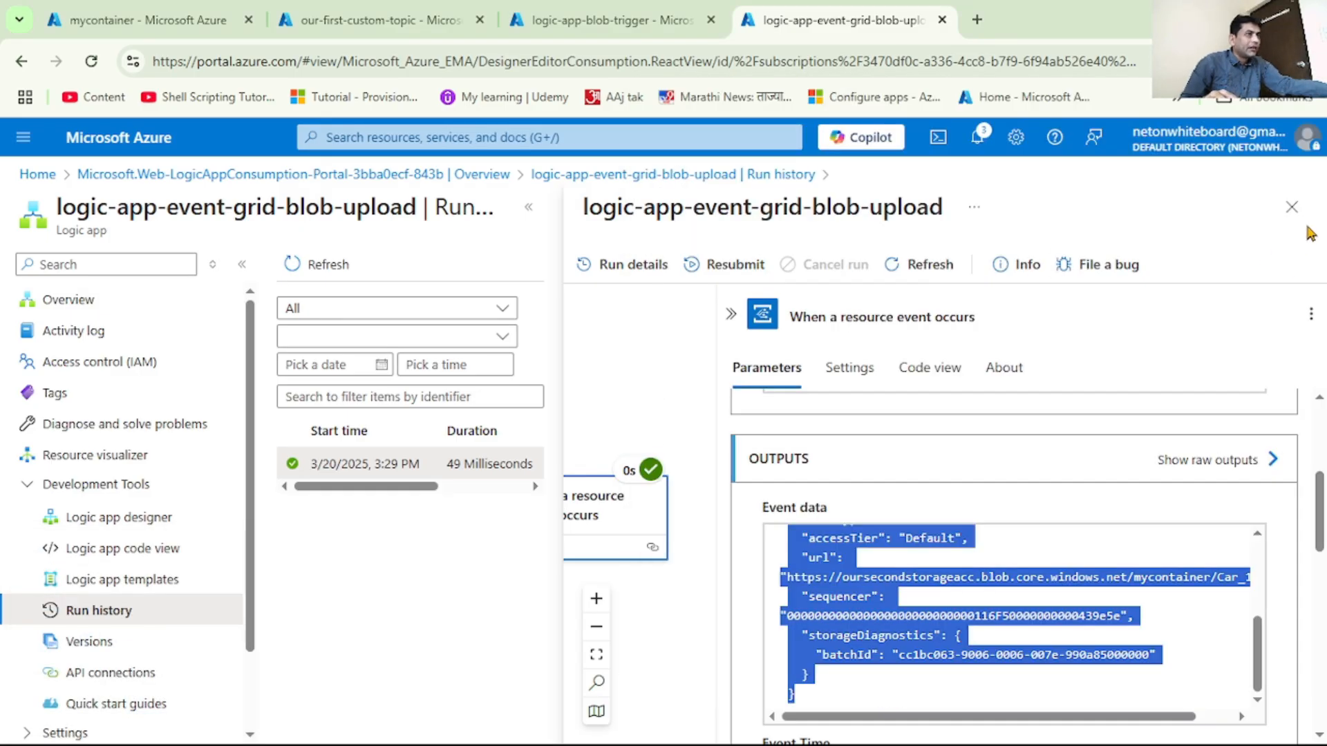
Close the run details and add a Parse JSON action after the When a resource event occurs trigger in the logic app designer
click(1292, 207)
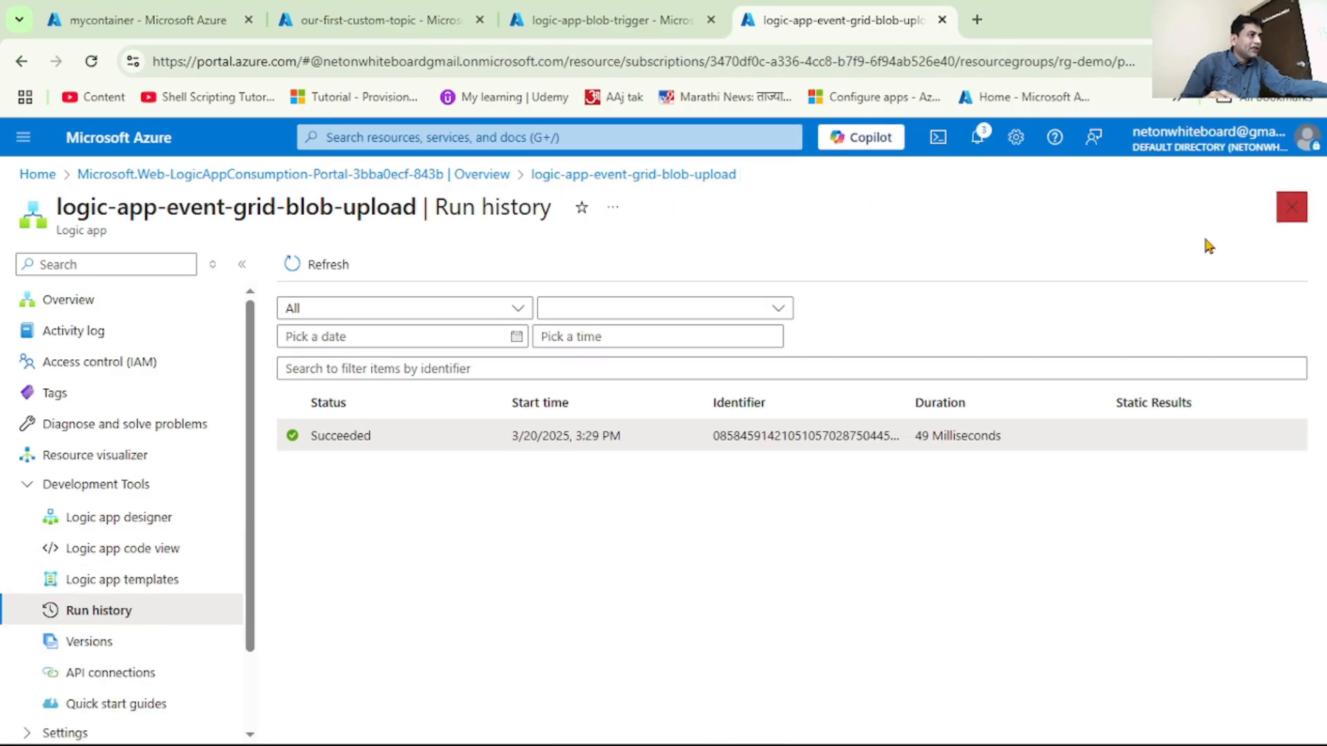
click(144, 527)
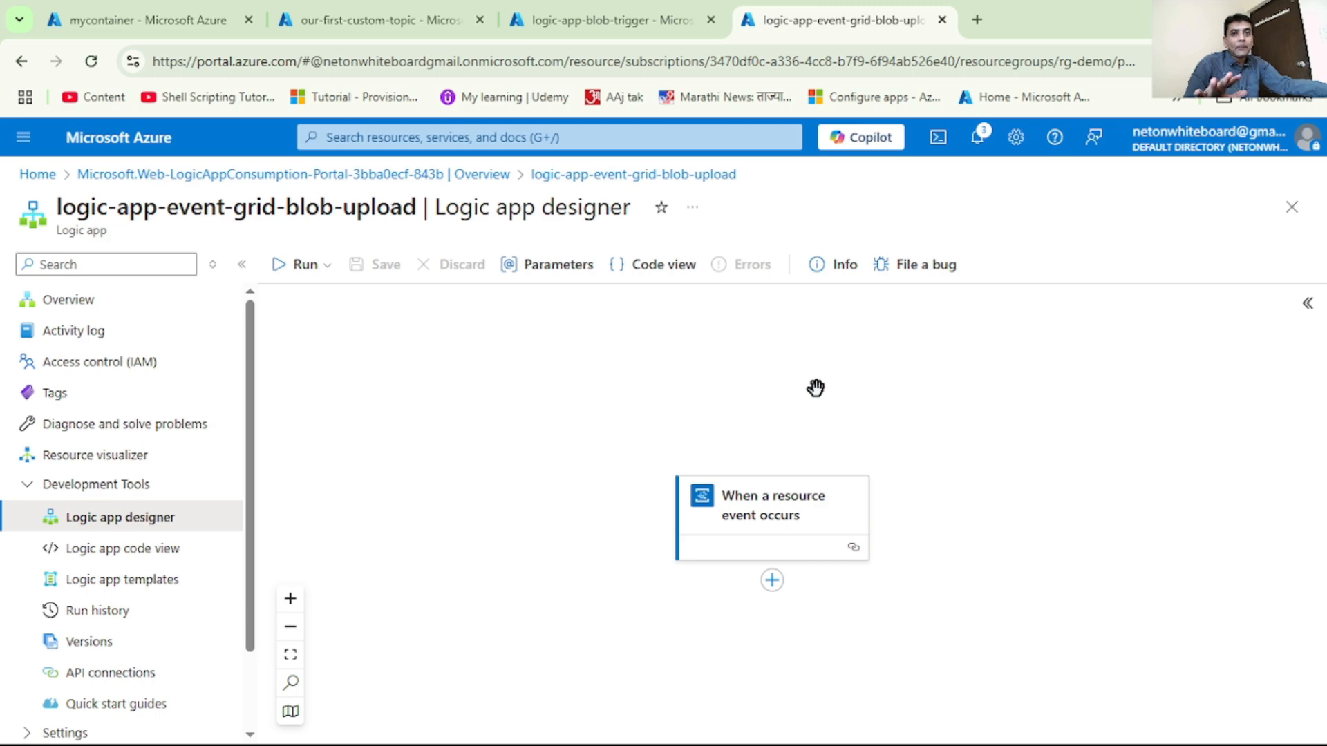
scroll(809, 414, down, 1)
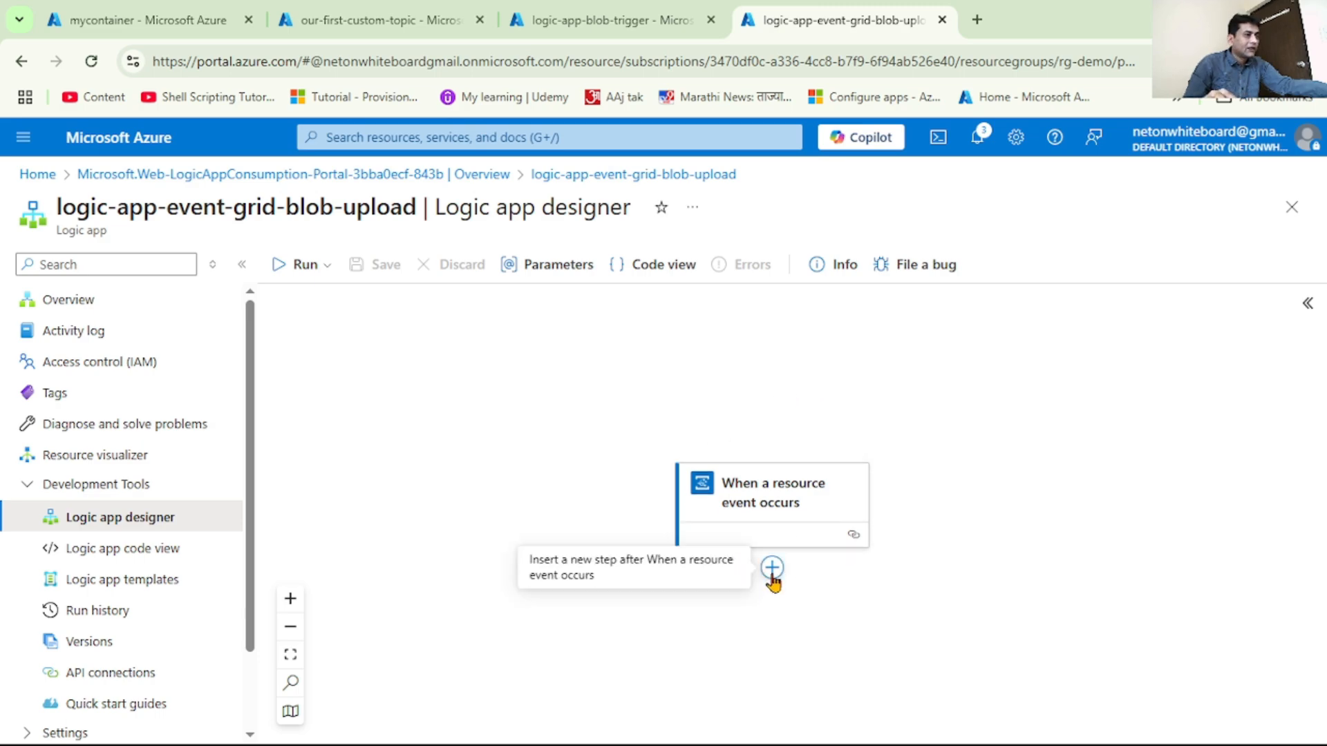
click(772, 571)
click(872, 575)
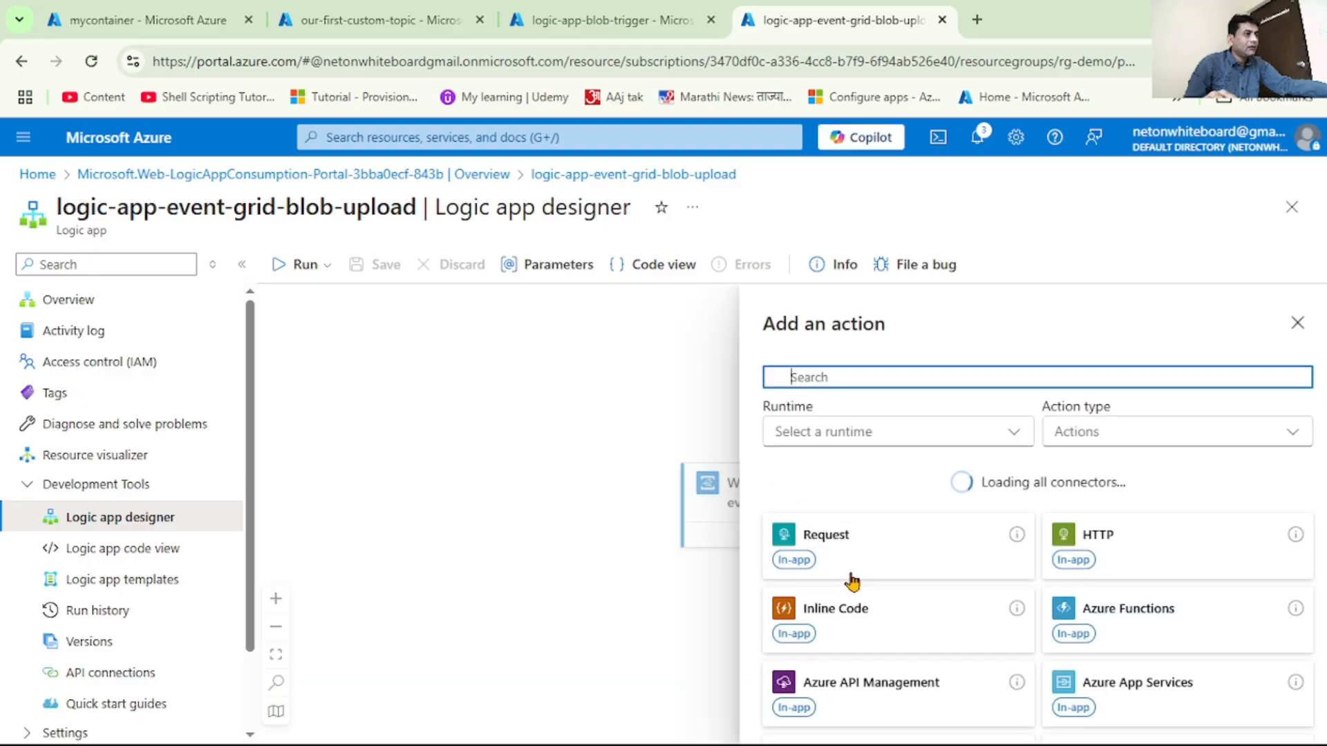
text(pars)
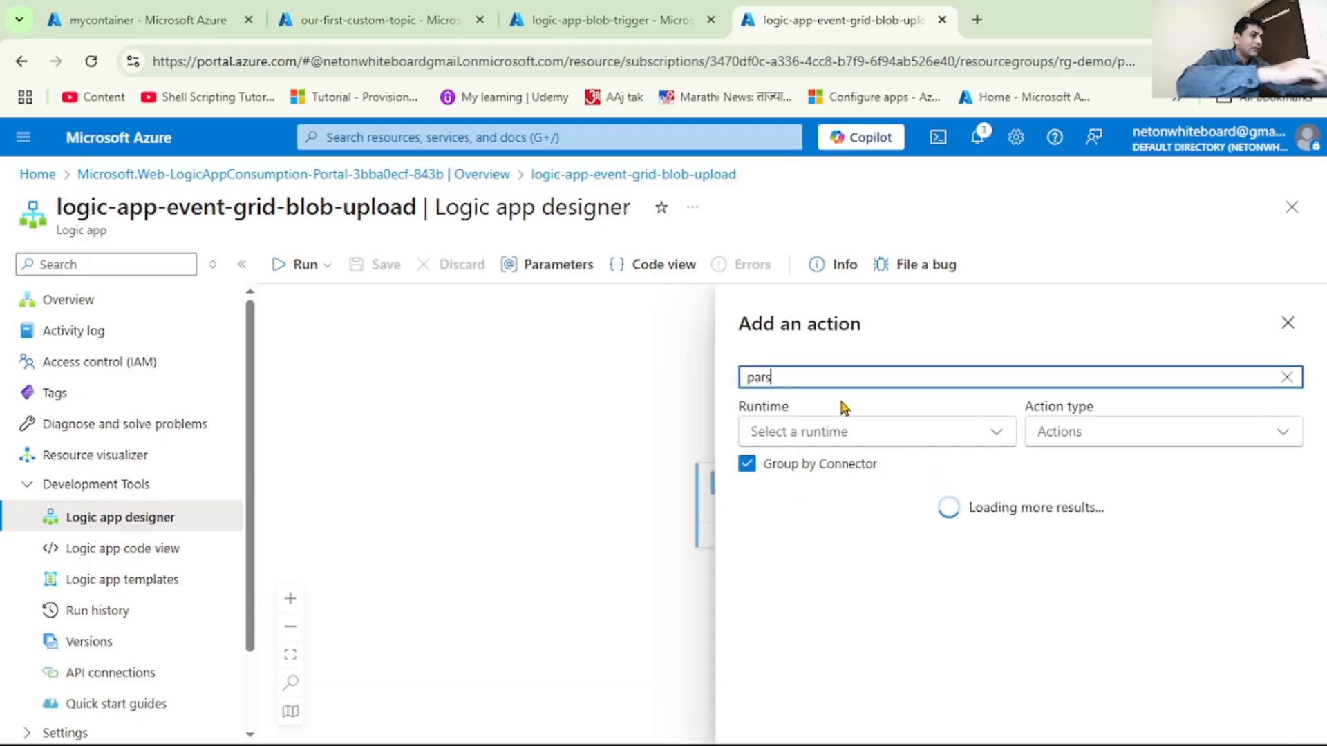
text(e jso)
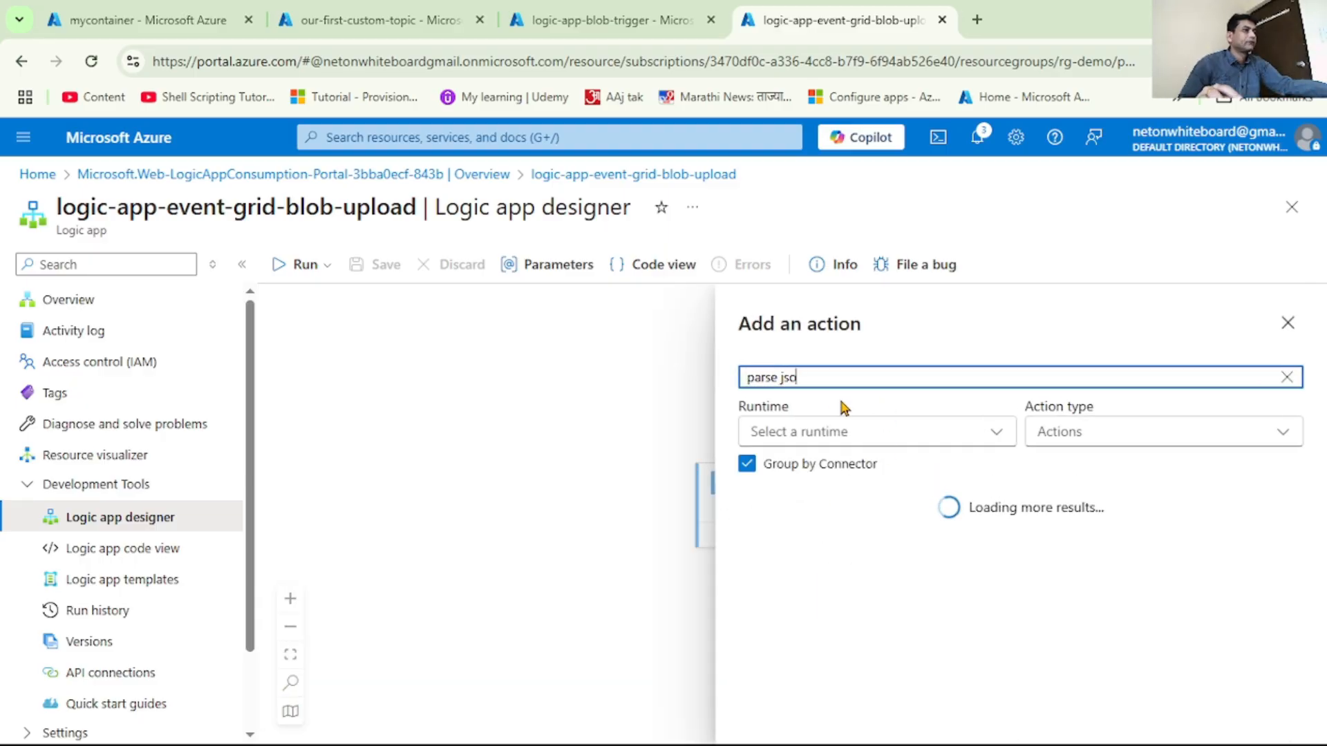
text(n)
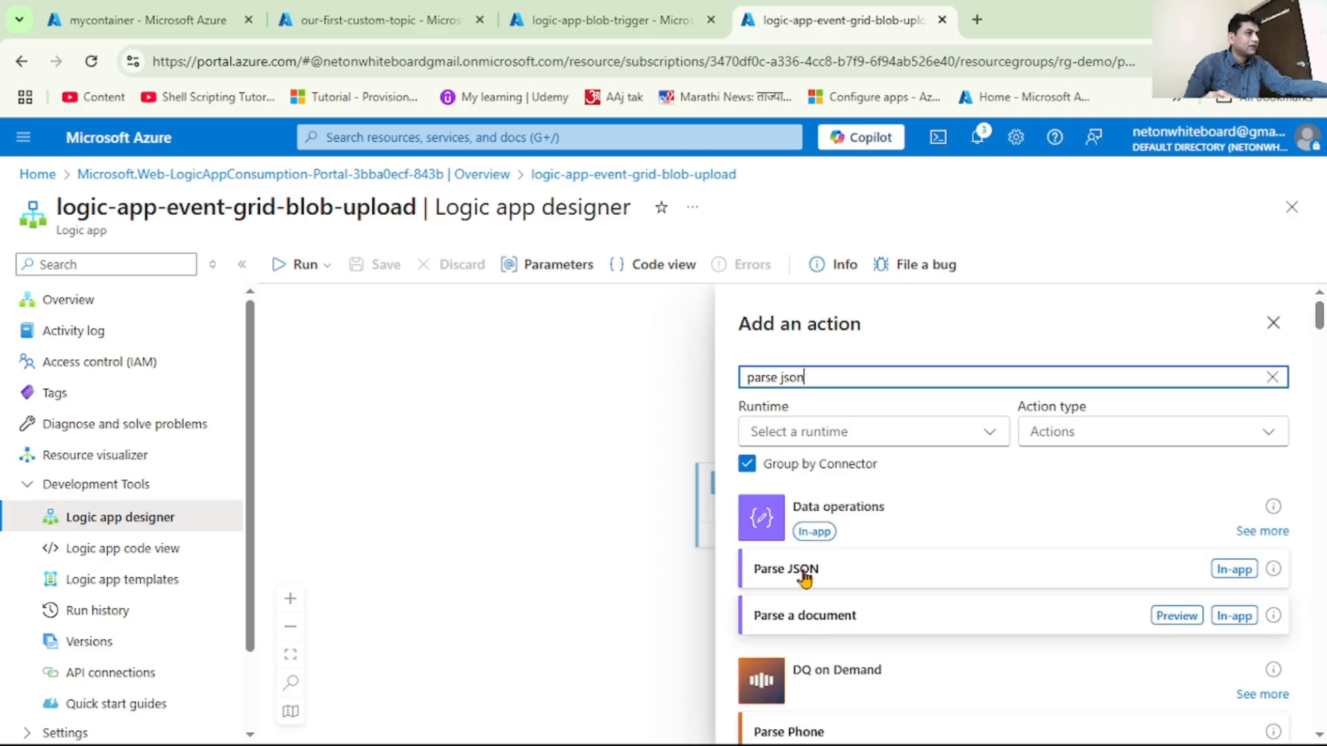
click(804, 579)
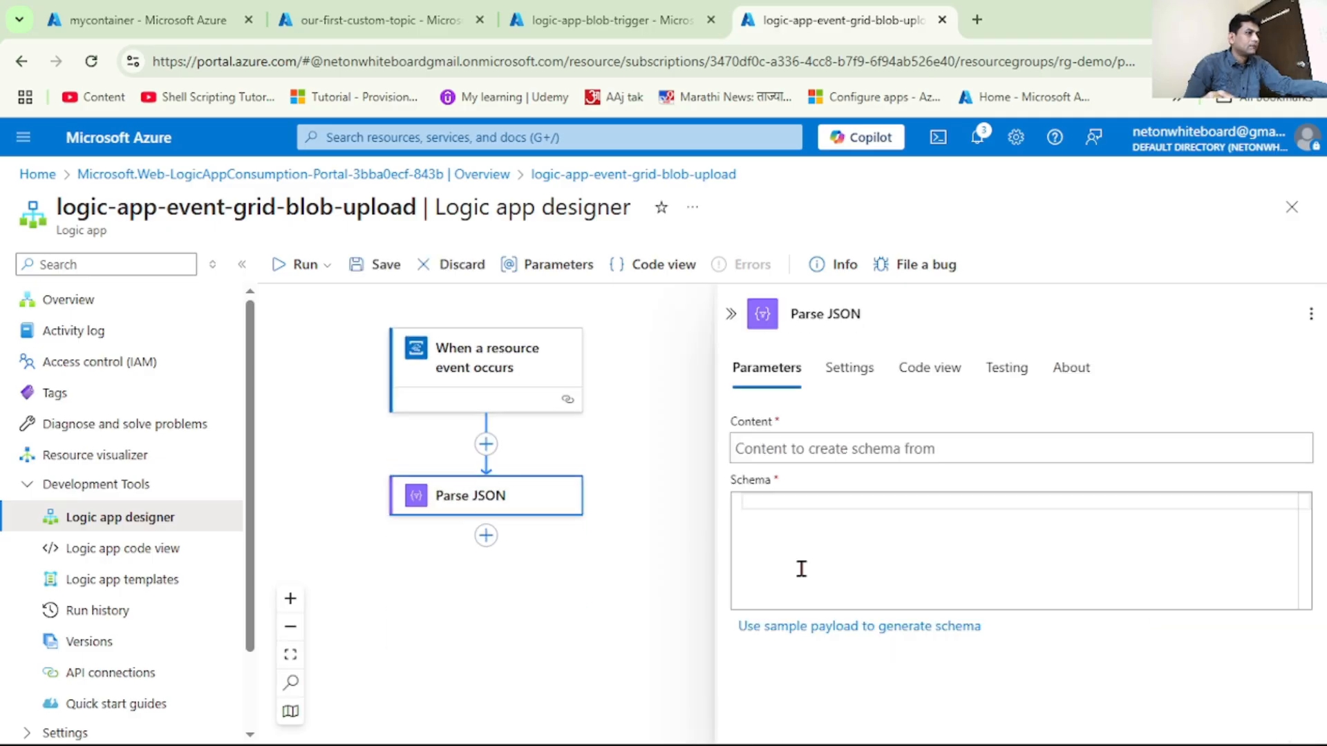
Set the Parse JSON action's content to the trigger's Event data dynamic value
click(845, 449)
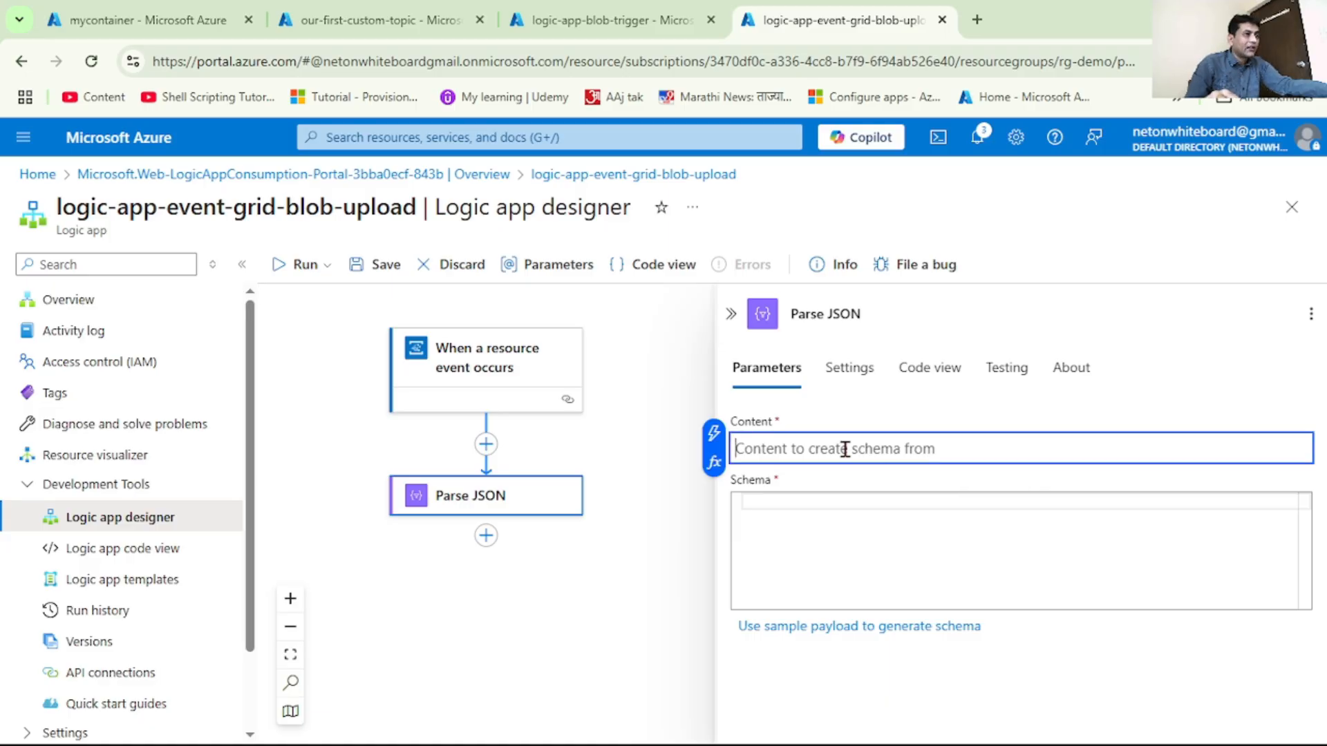
click(710, 430)
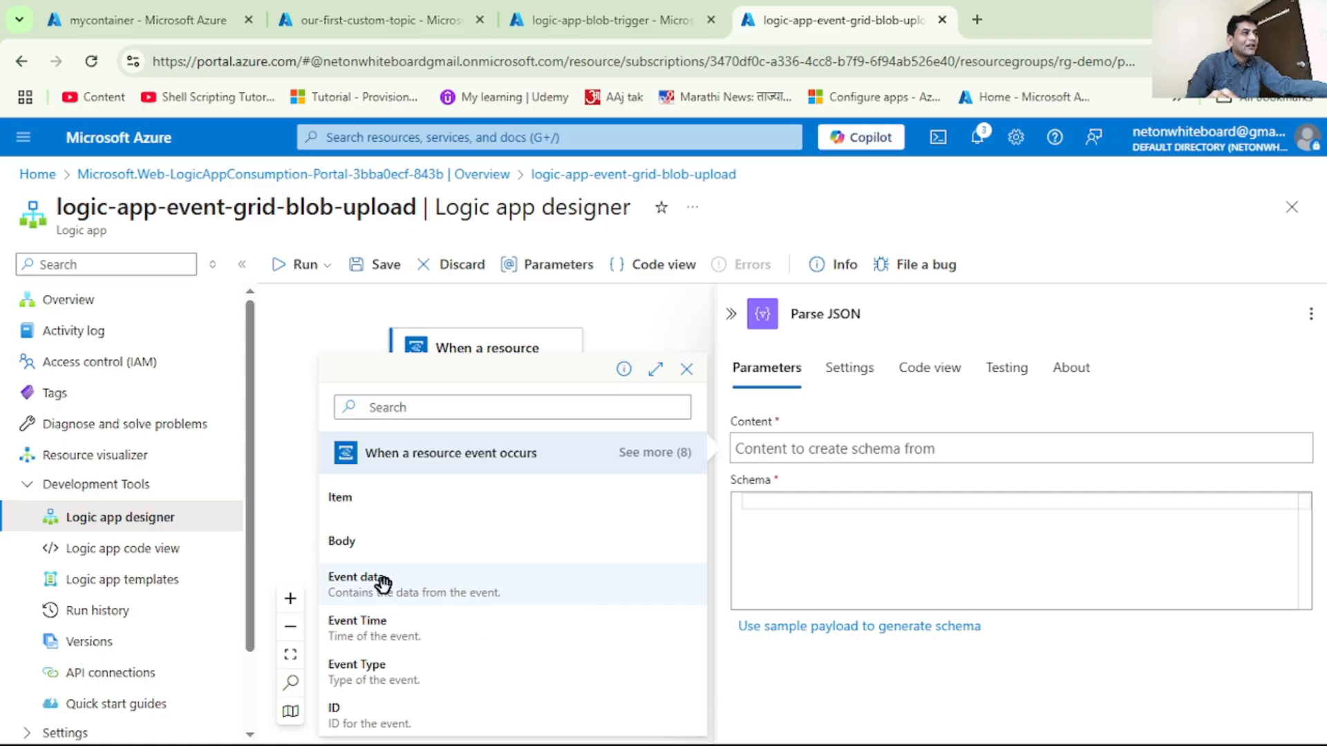
click(385, 595)
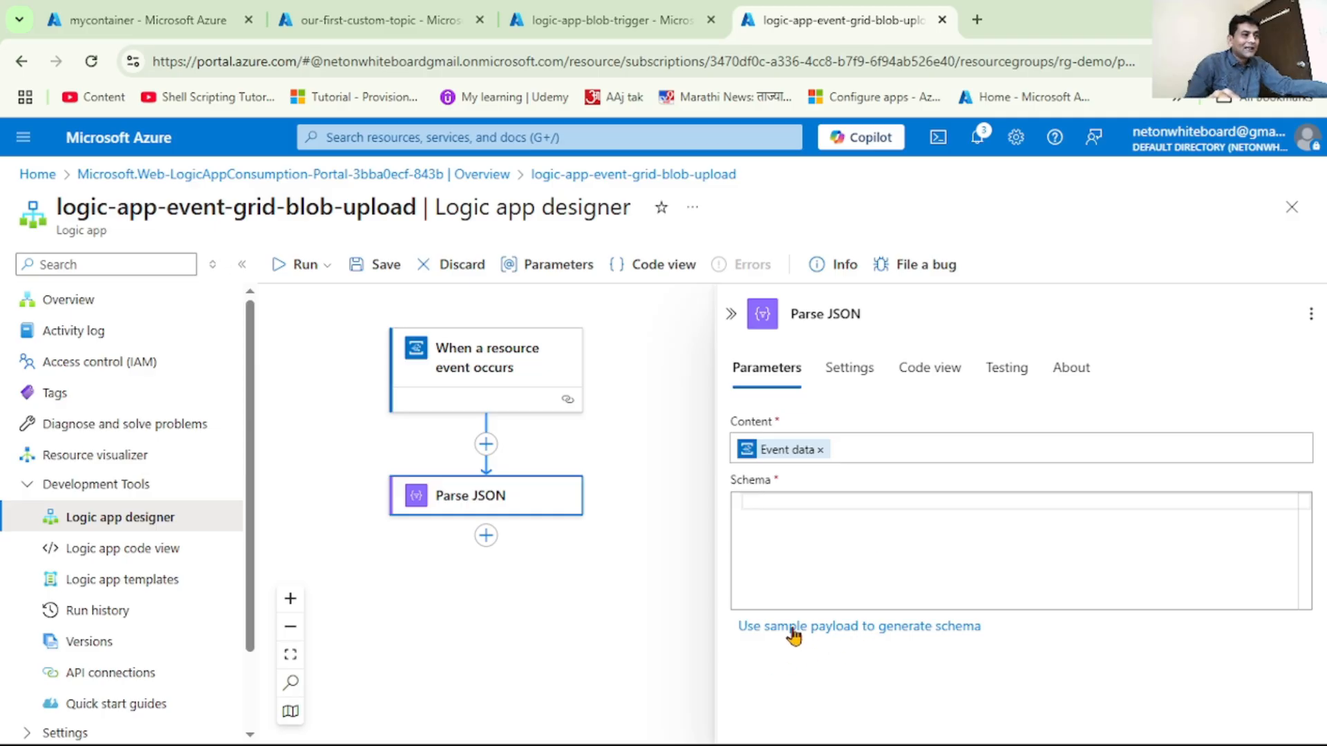
Generate the Parse JSON schema from the copied event data as sample payload, review it and collapse the action's settings
click(863, 629)
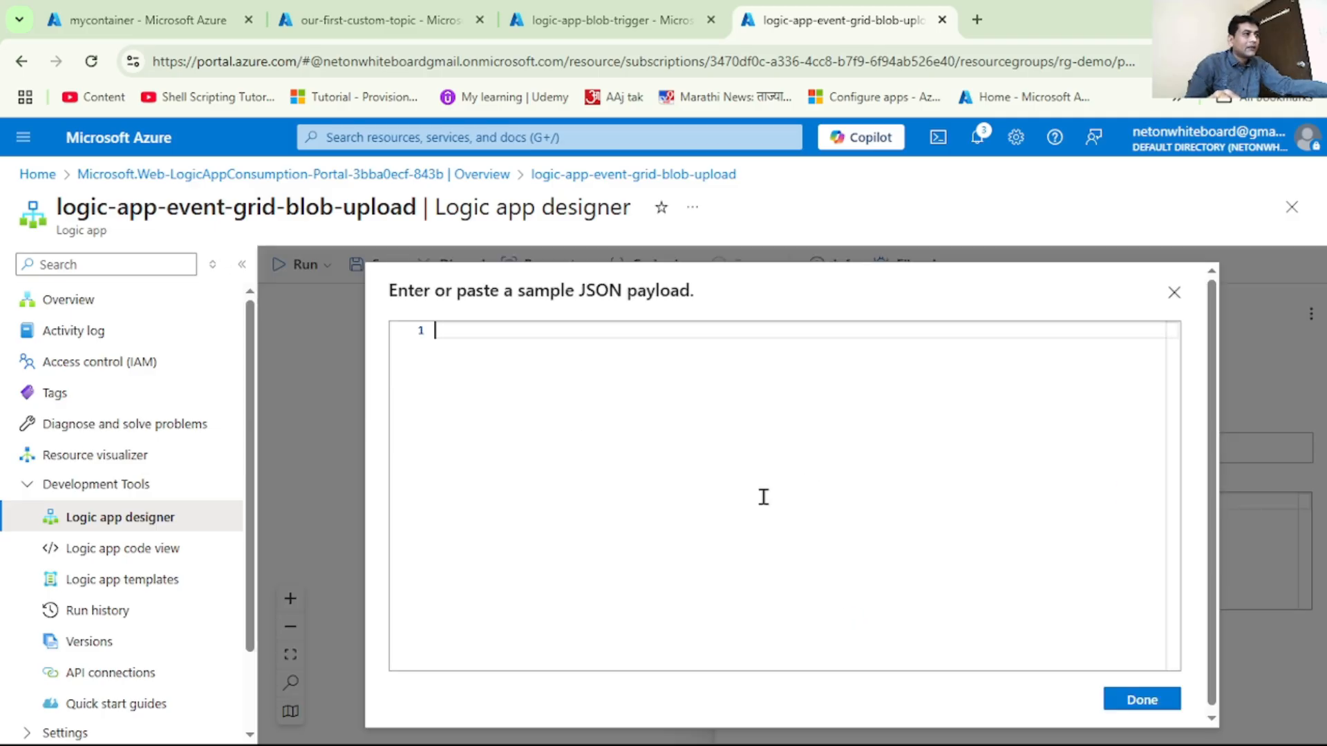
key(ctrl+v)
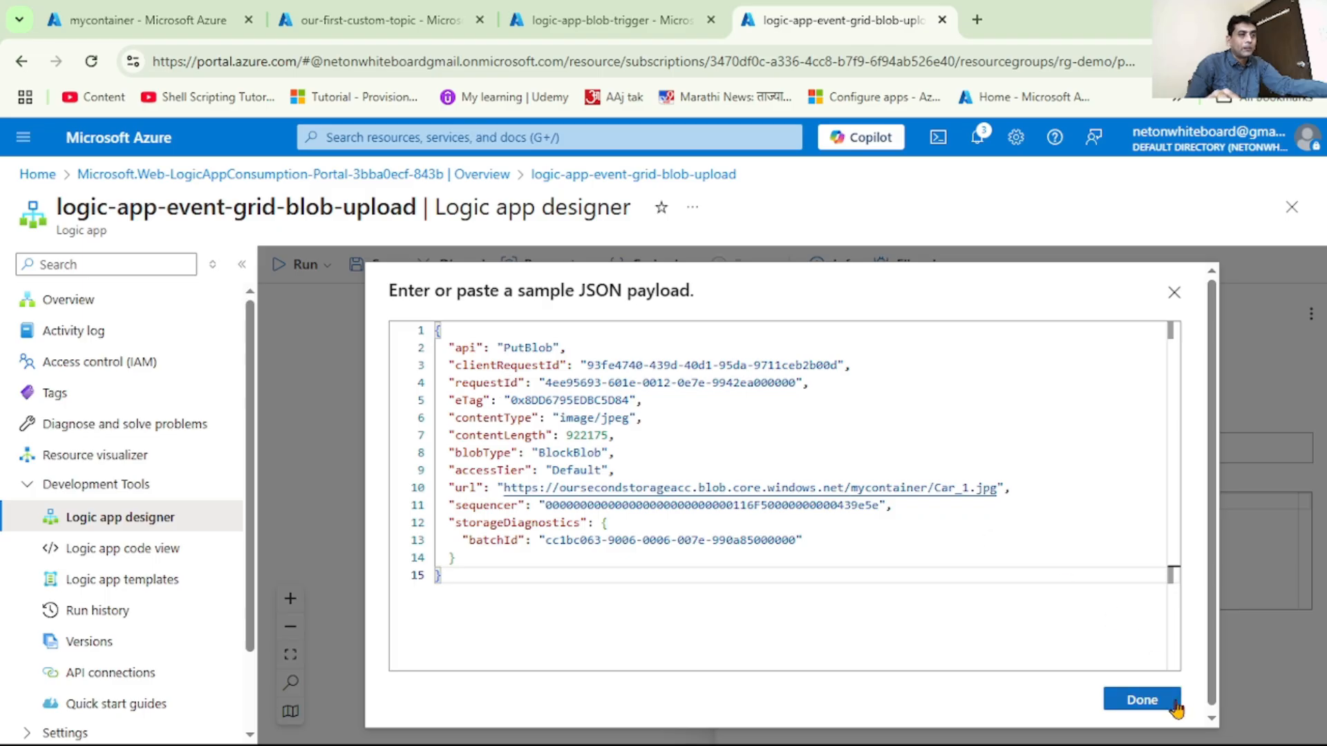
click(1142, 700)
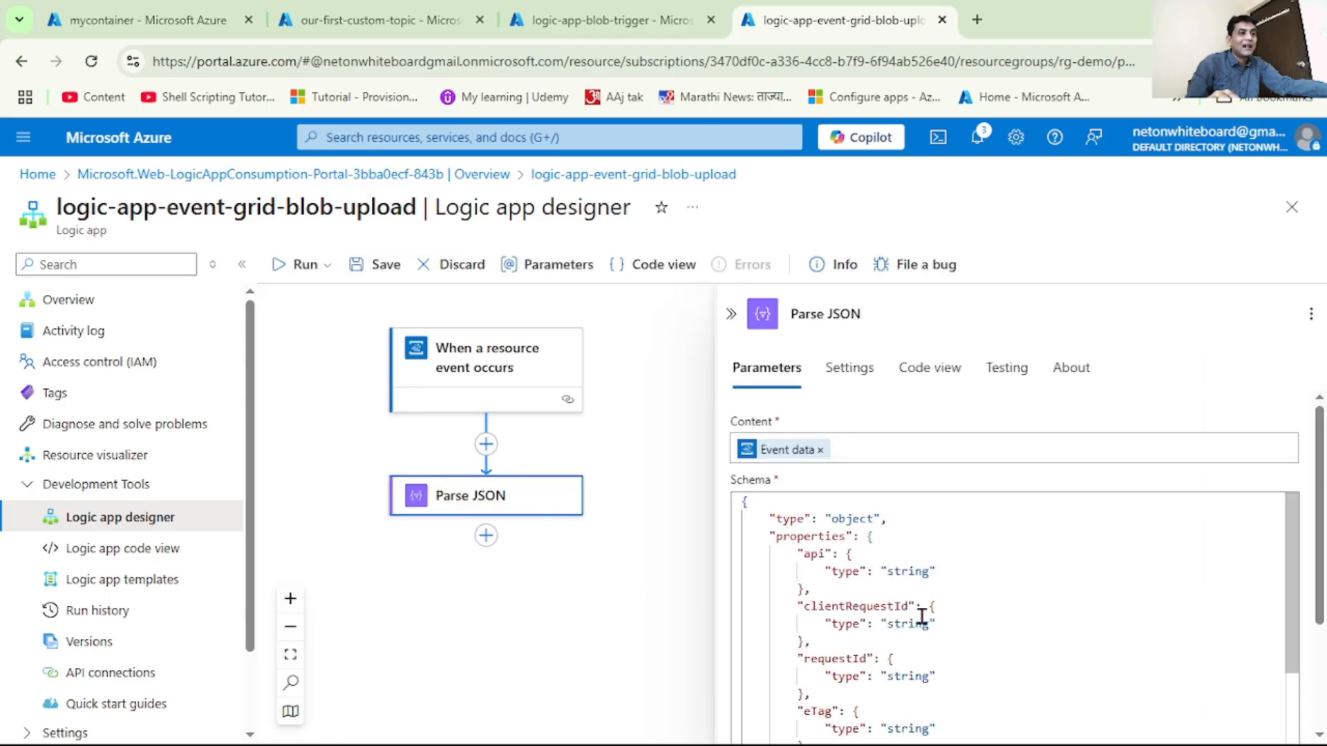
scroll(922, 615, down, 6)
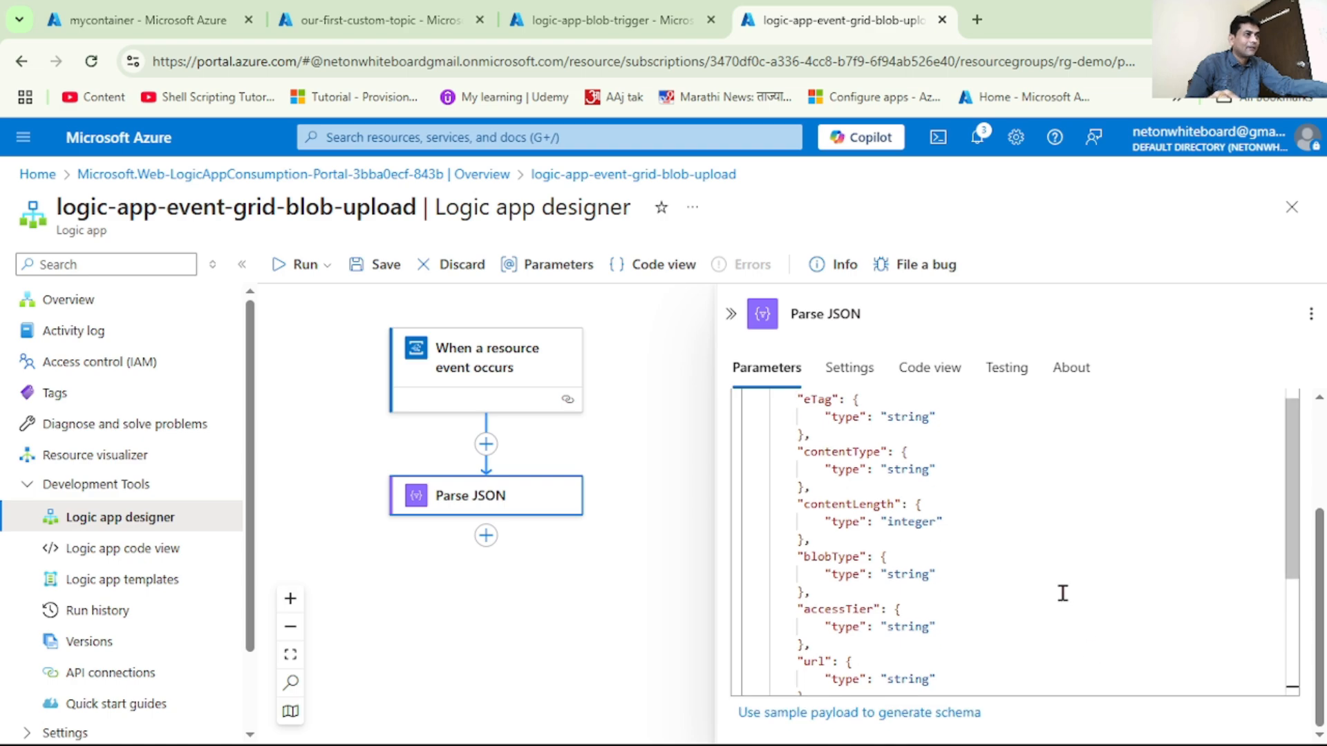
scroll(1063, 593, down, 1)
scroll(844, 533, up, 2)
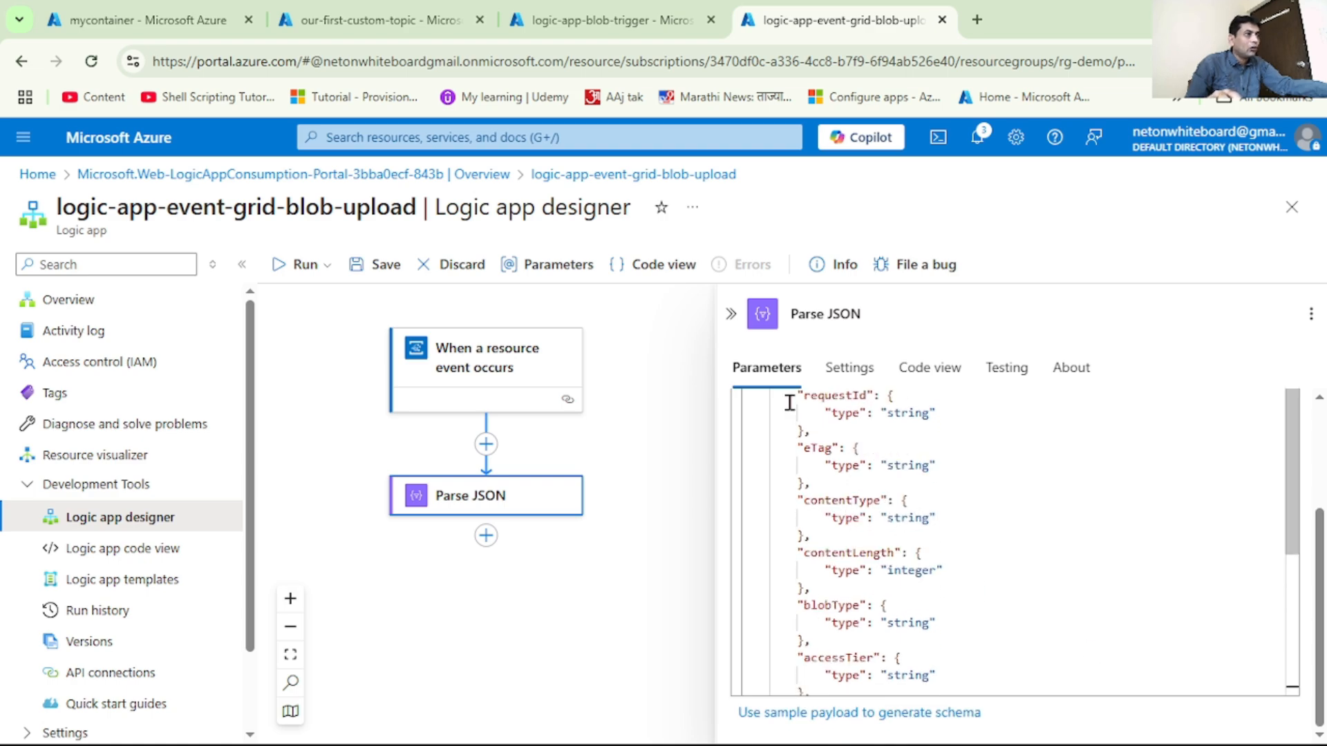
click(731, 314)
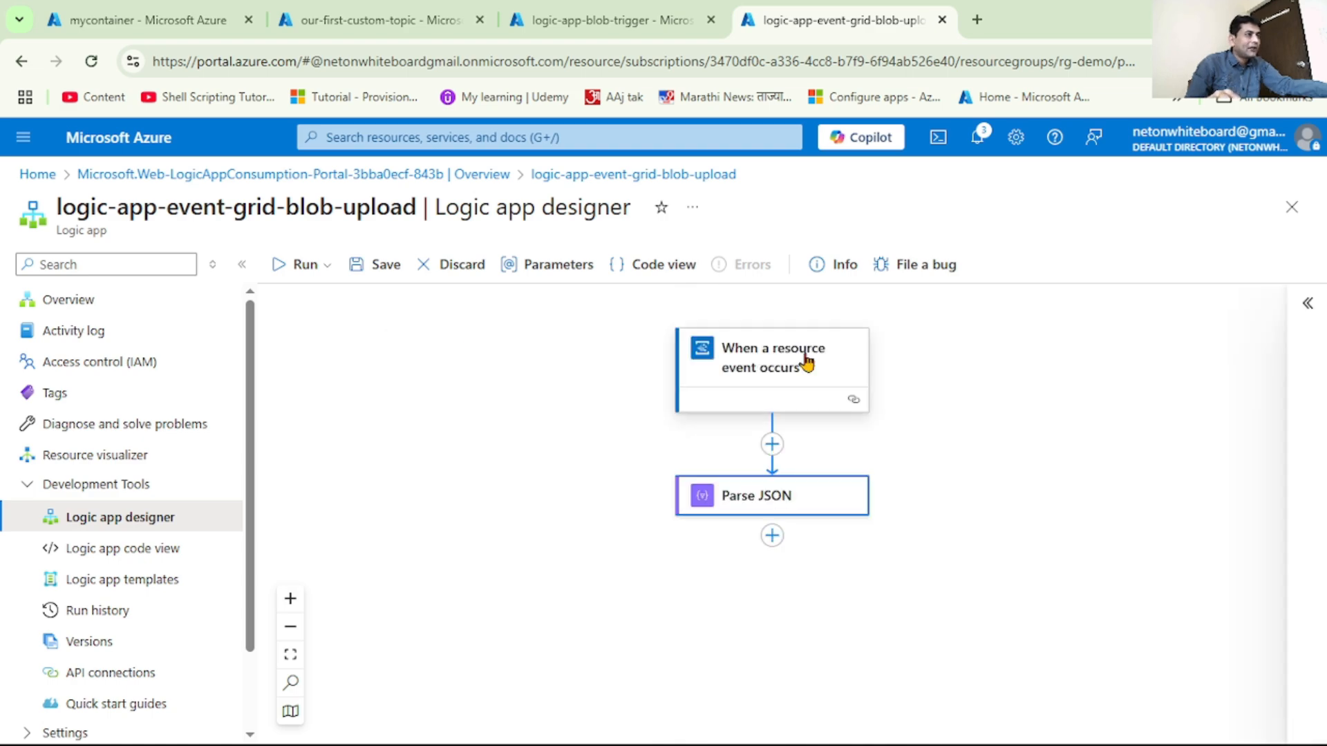
Add the SQL Server action Insert row (V2) after Parse JSON
click(772, 535)
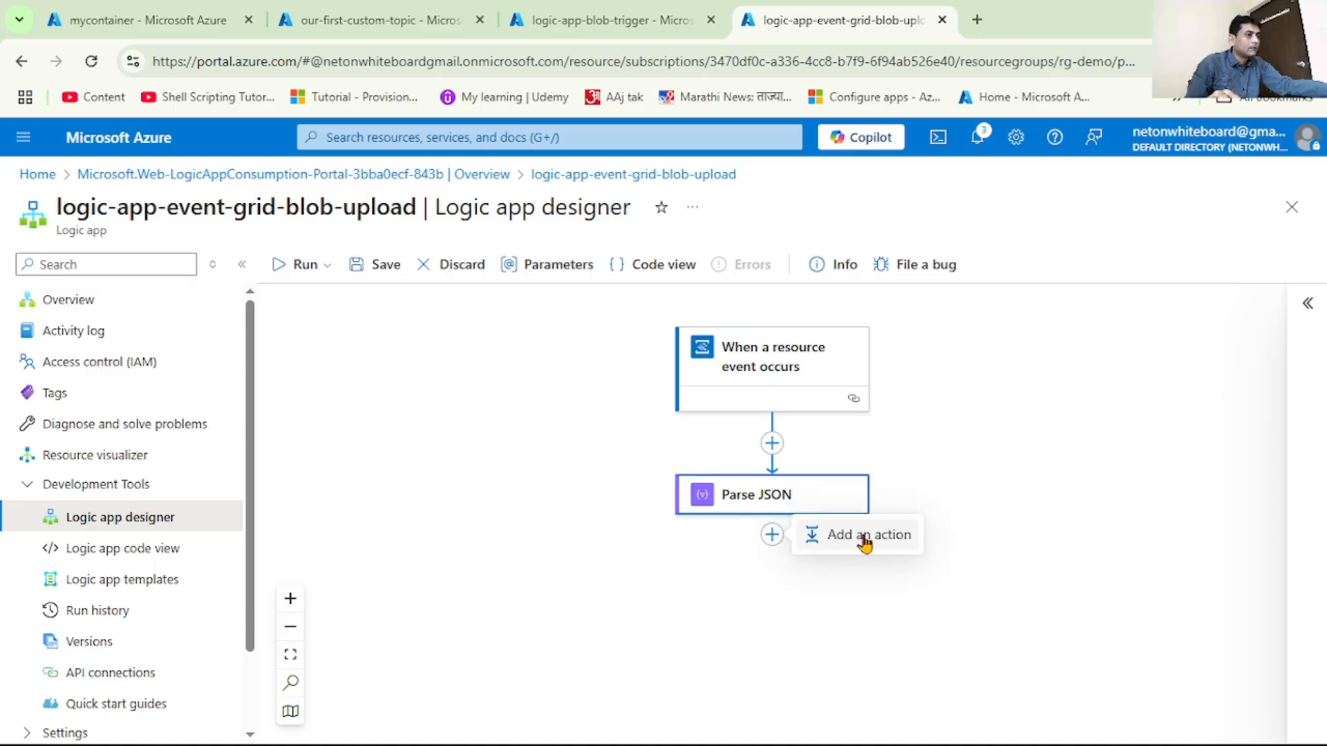
click(866, 540)
text(sql)
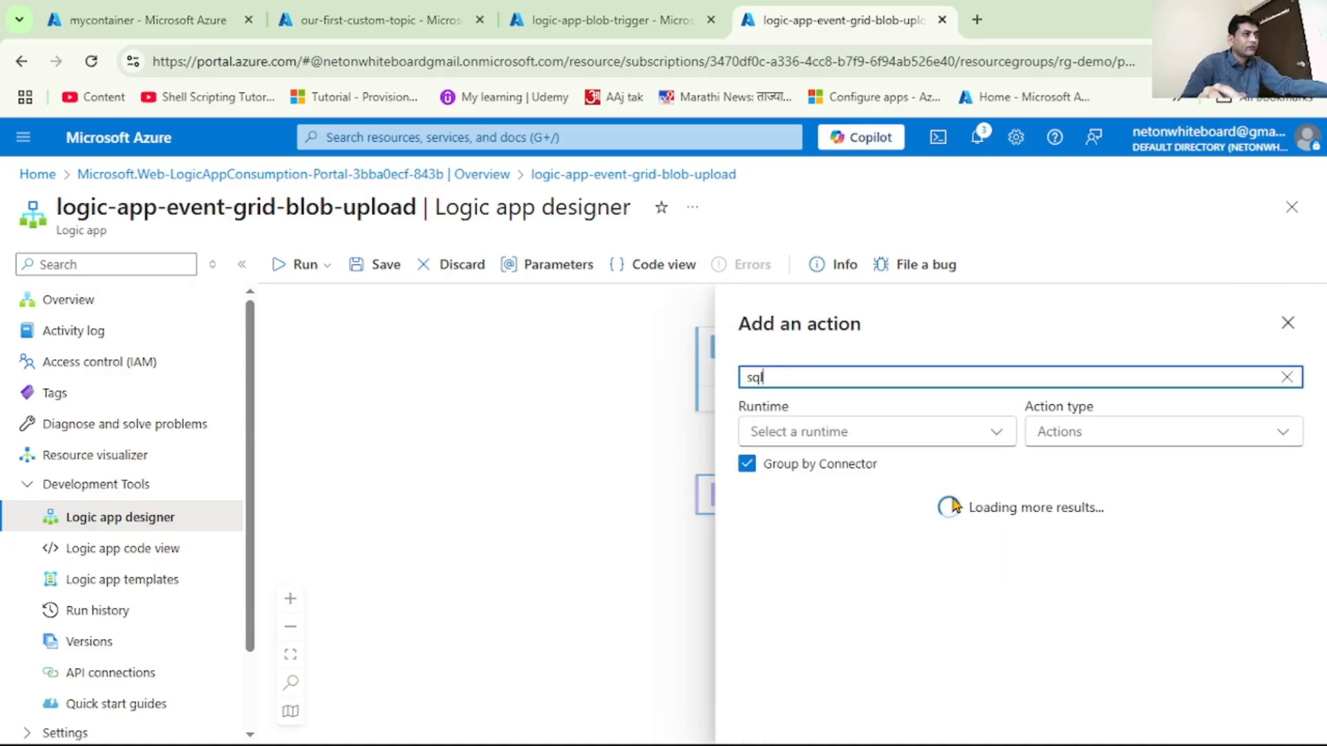
click(1269, 533)
scroll(1037, 546, down, 3)
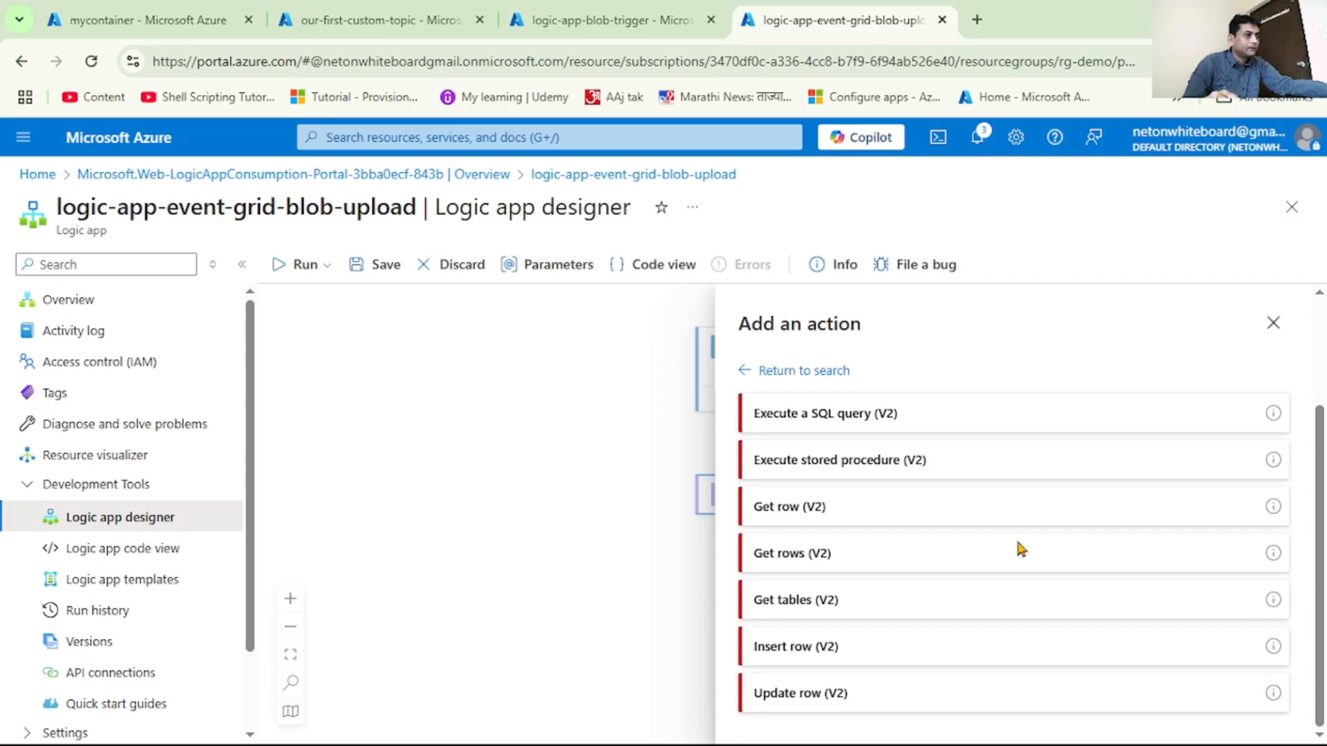
click(834, 648)
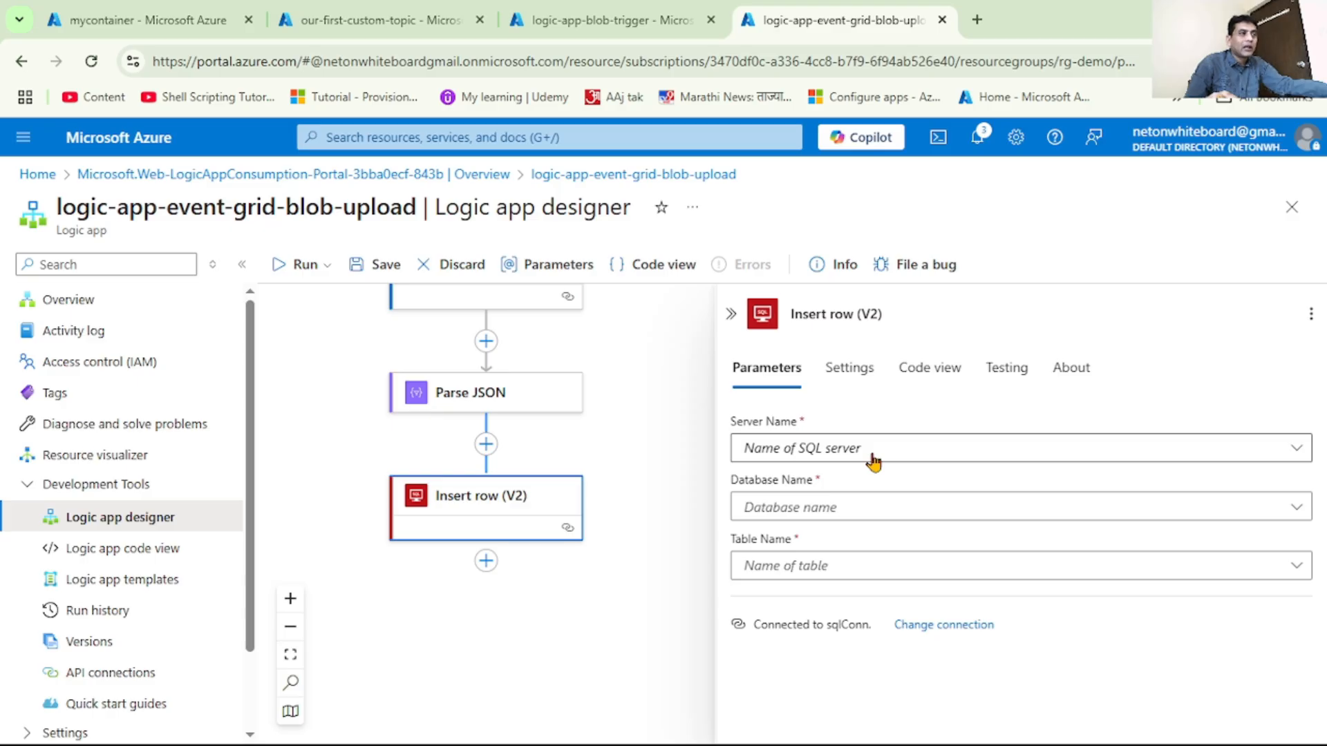
Set the Insert row action to the connection settings' server and the dbdemo database, with tblBlobDetails as the table
click(873, 462)
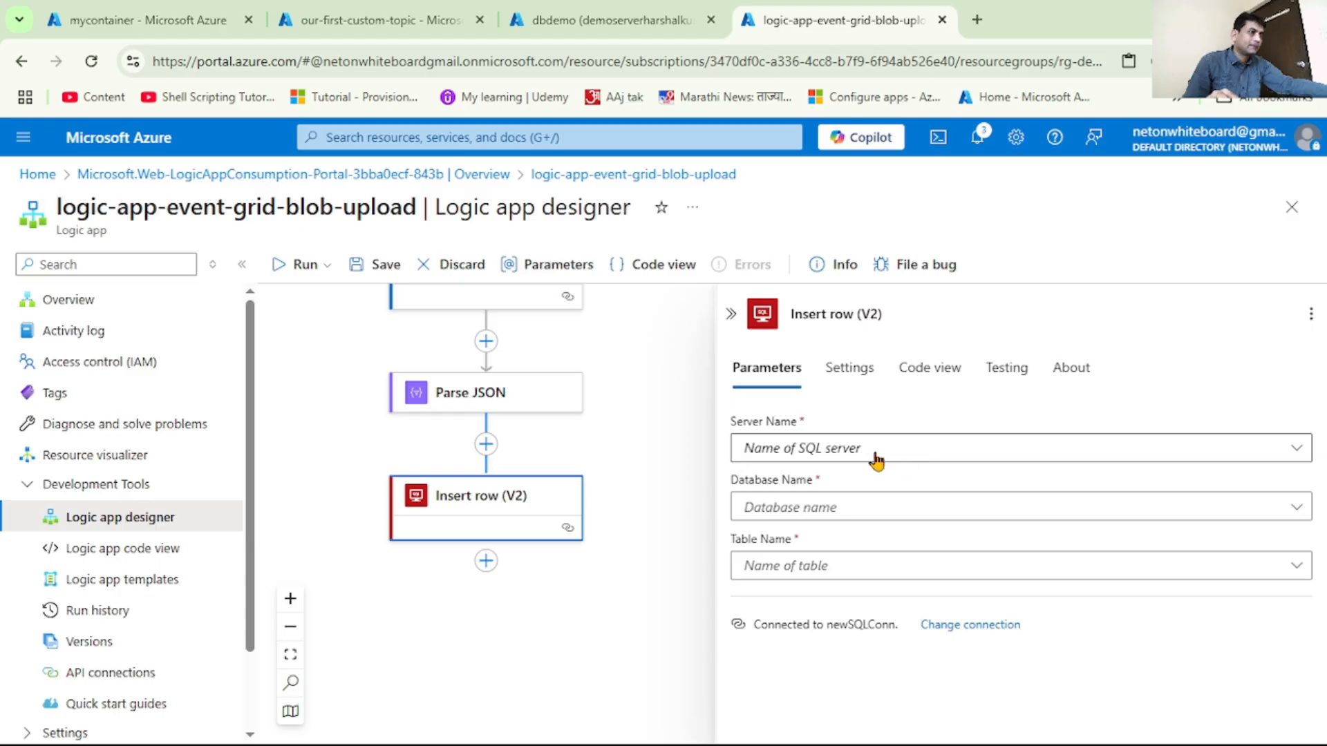
click(875, 456)
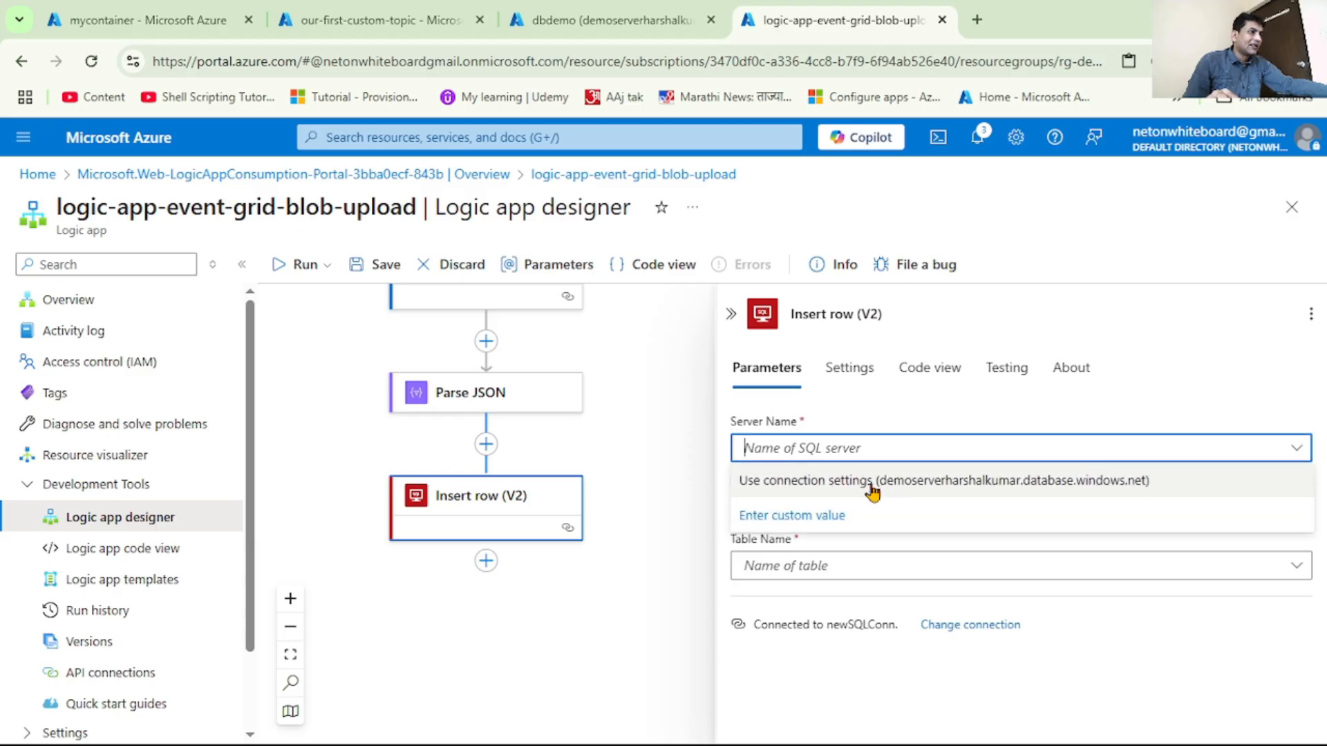
click(871, 482)
click(875, 510)
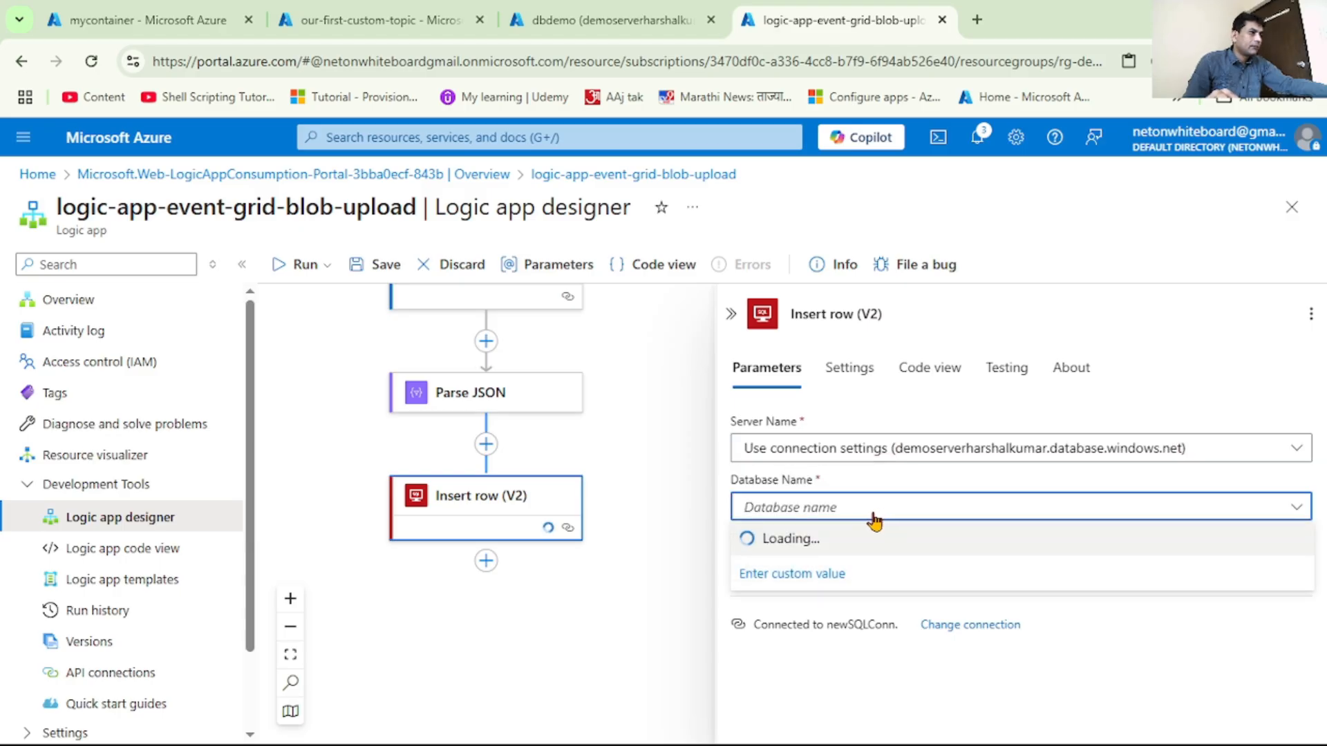
click(859, 543)
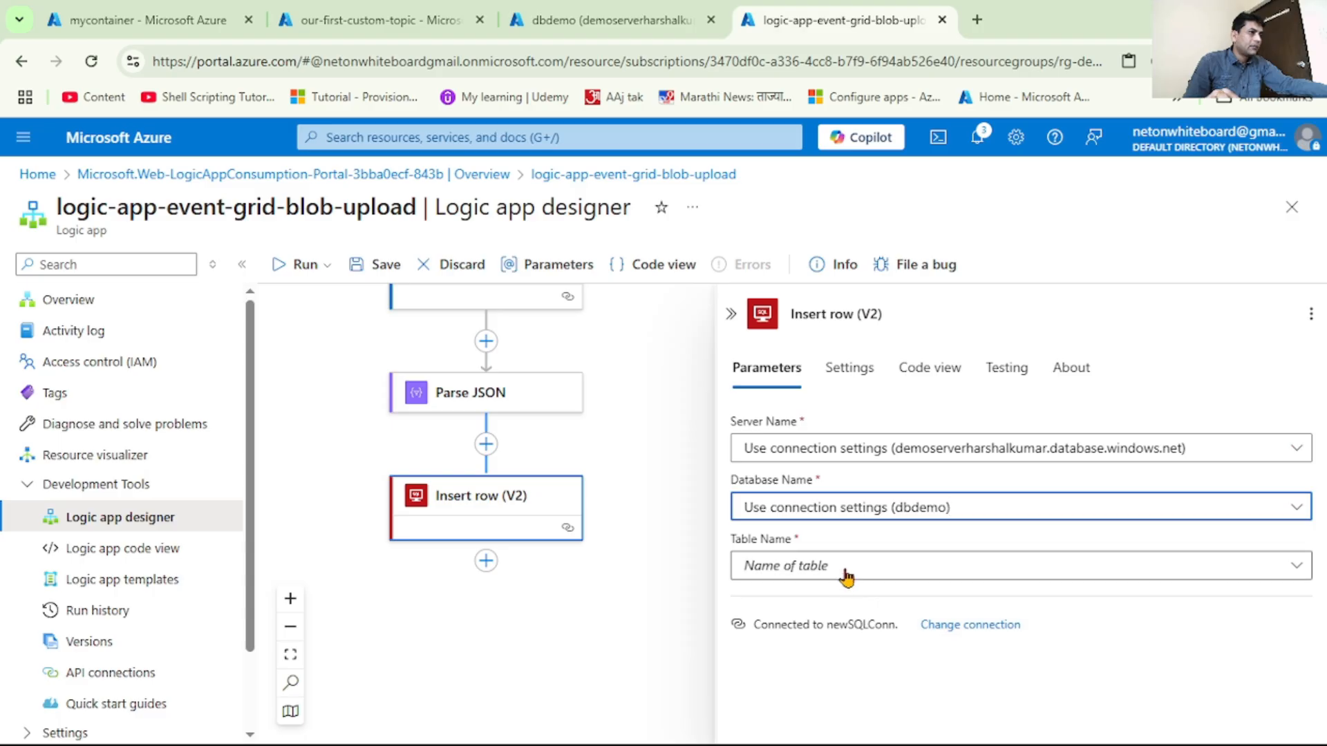
click(846, 573)
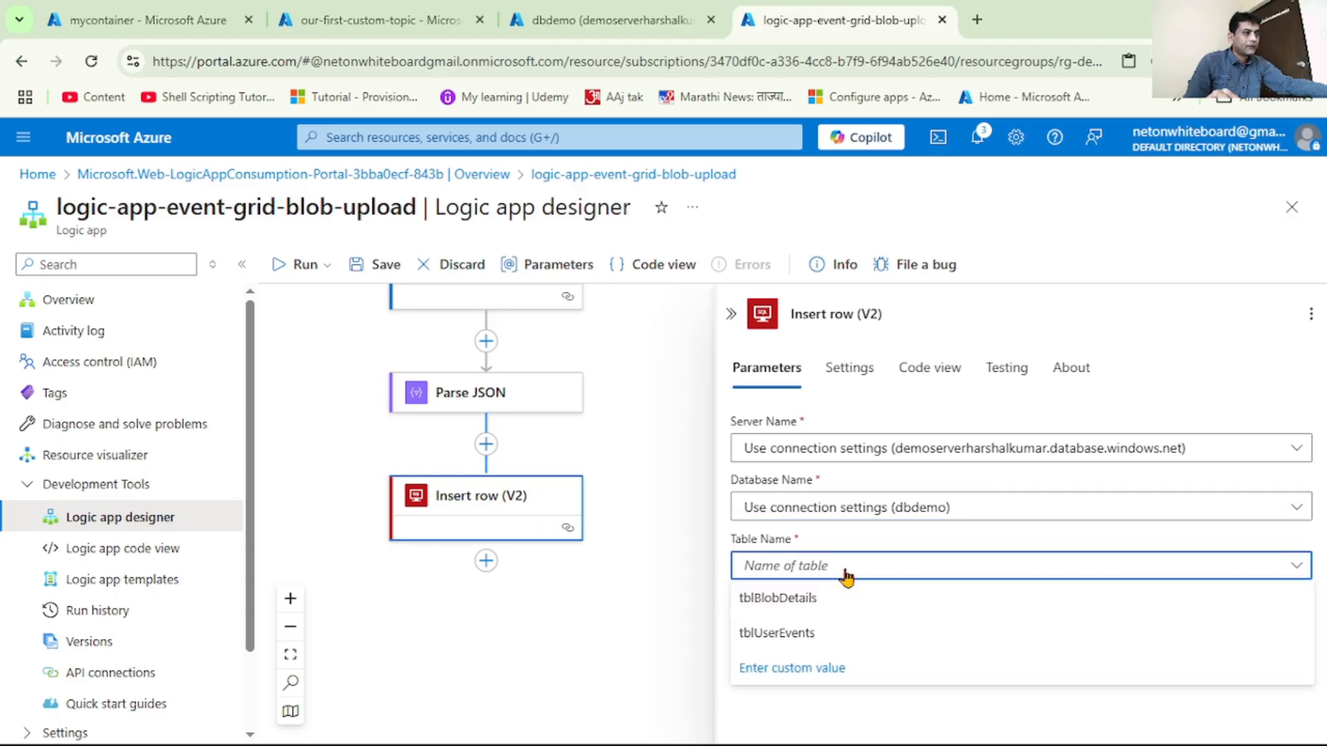
click(778, 599)
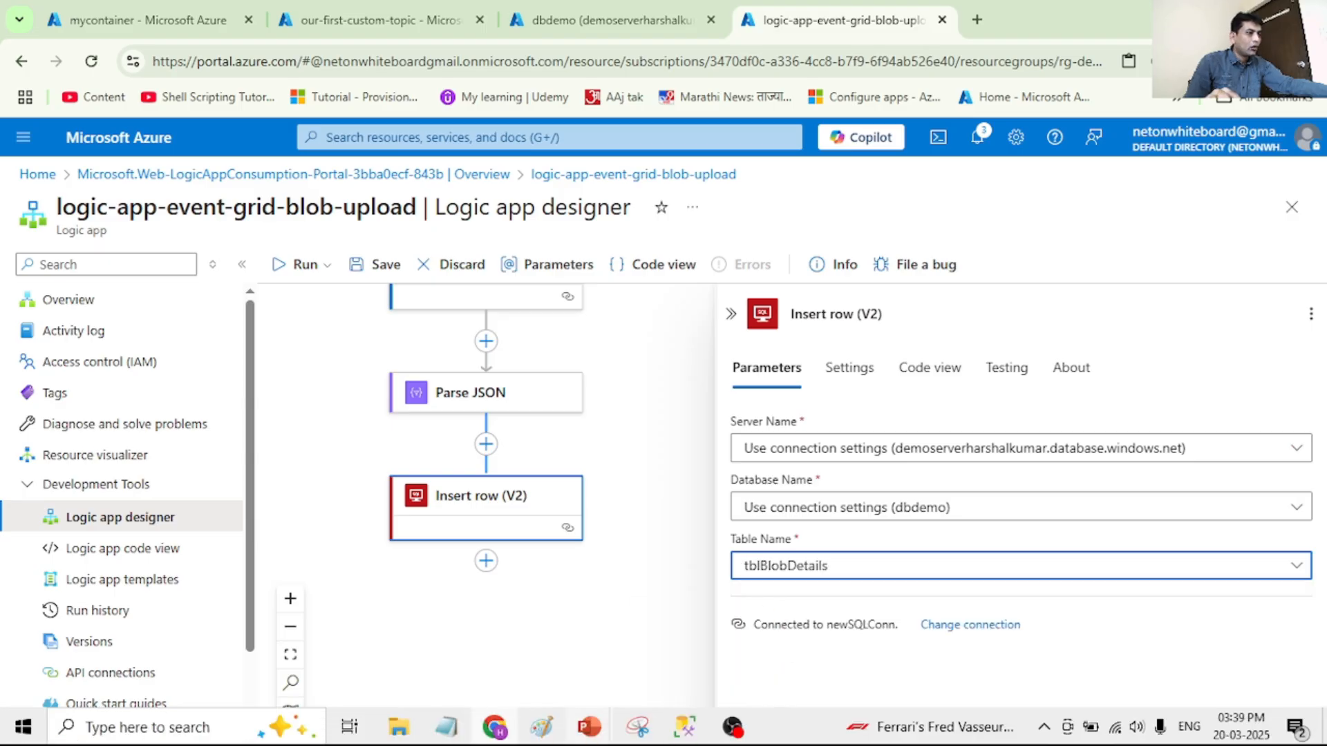
Switch to SQL Server Management Studio, examine the tblBlobDetails table definition and its columns, and return to the logic app designer
click(692, 730)
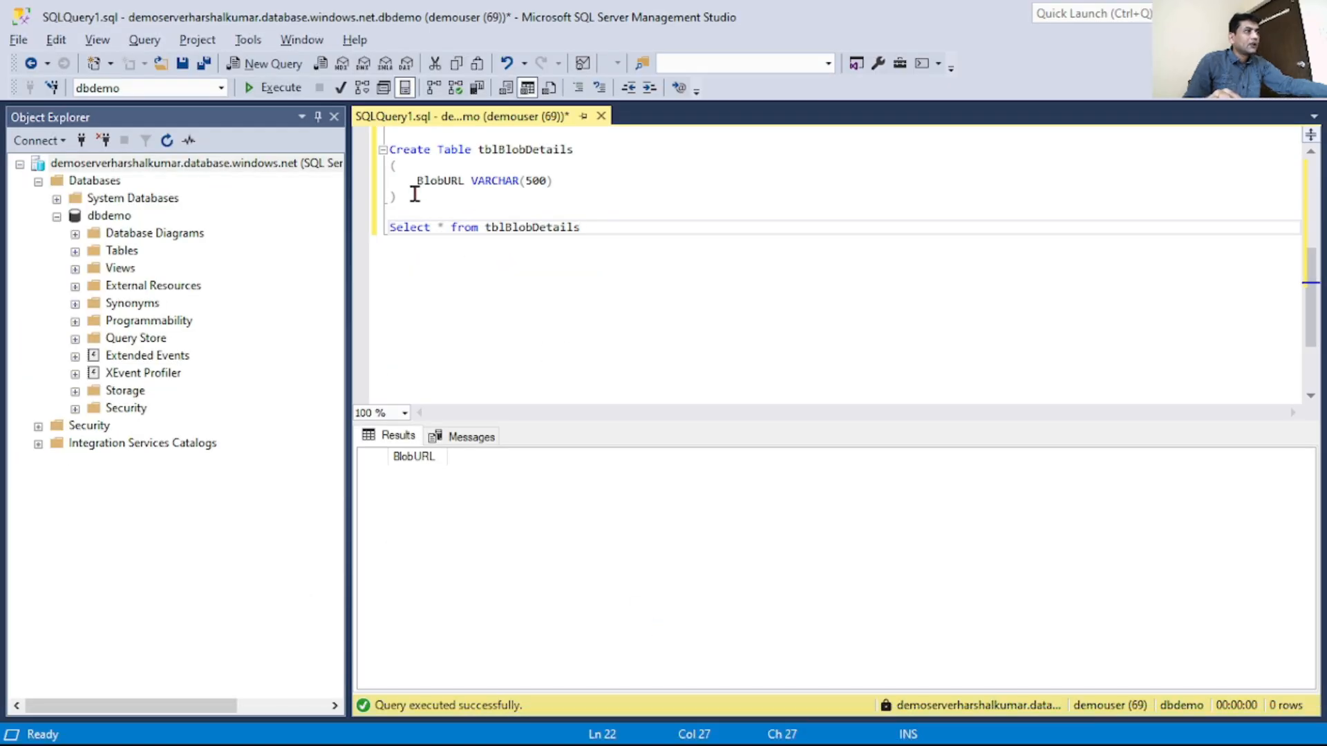
drag(443, 200, 365, 149)
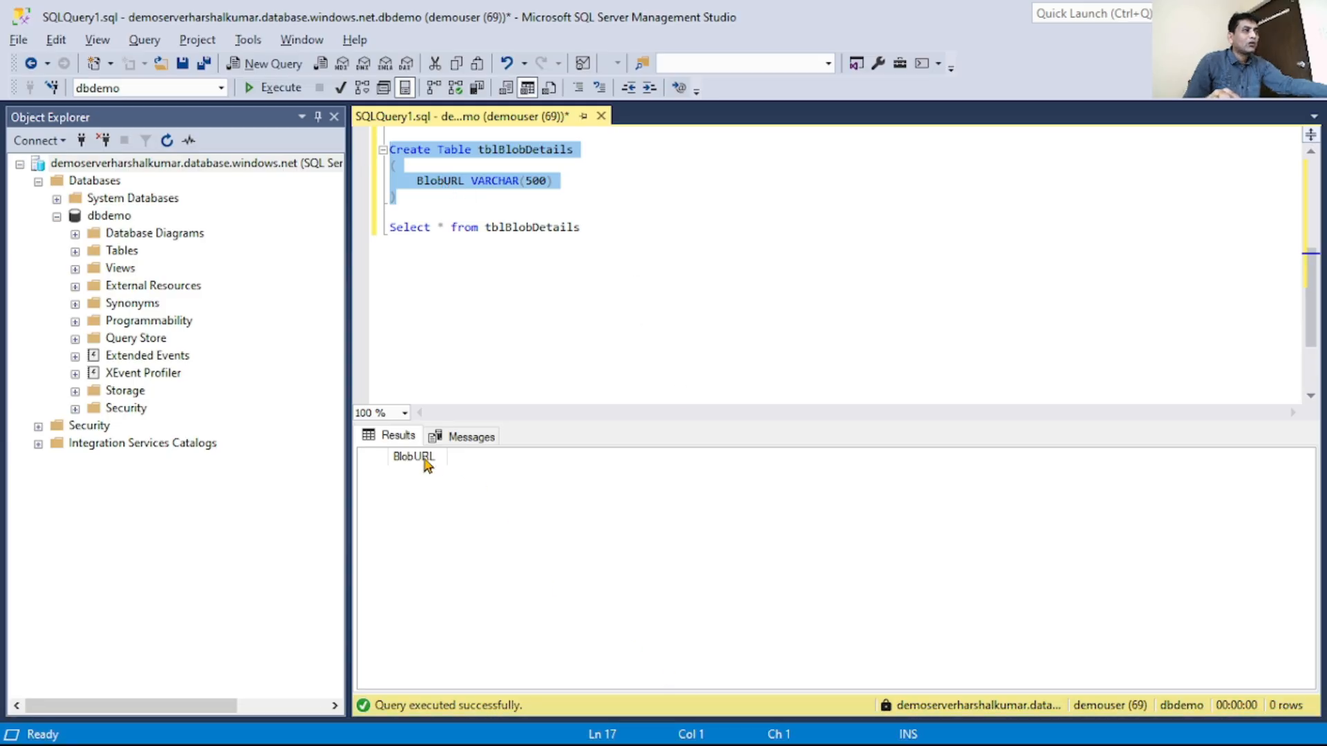
click(494, 736)
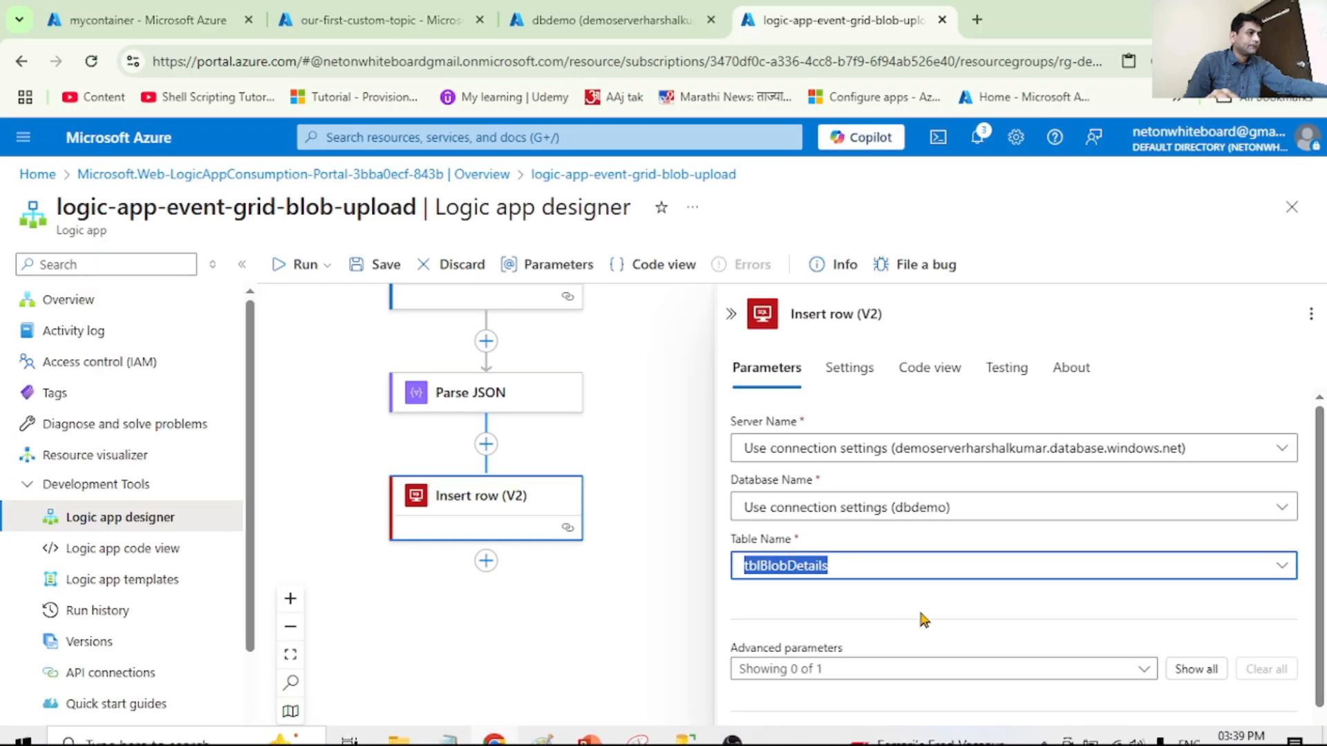
Show all advanced parameters of the Insert row (V2) action so the BlobURL column can be filled in
scroll(923, 619, down, 1)
click(1129, 571)
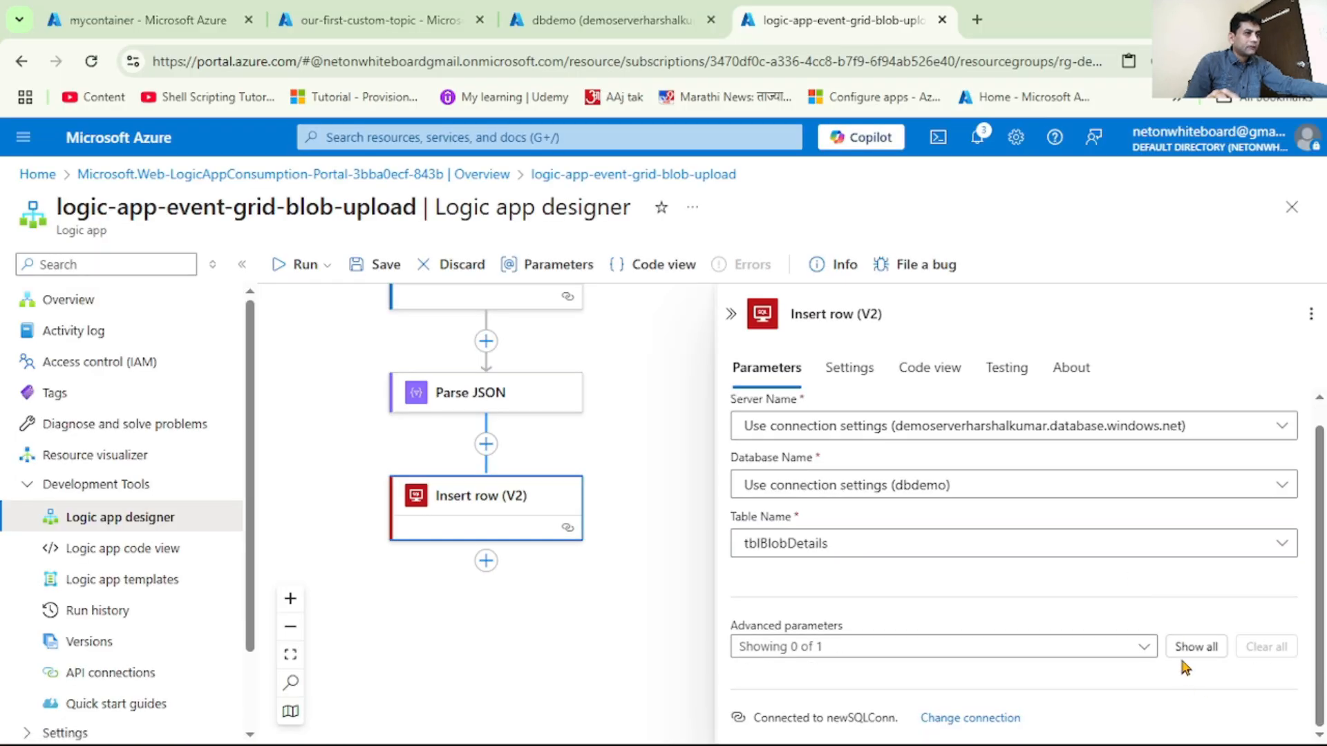
click(1203, 653)
scroll(977, 553, down, 1)
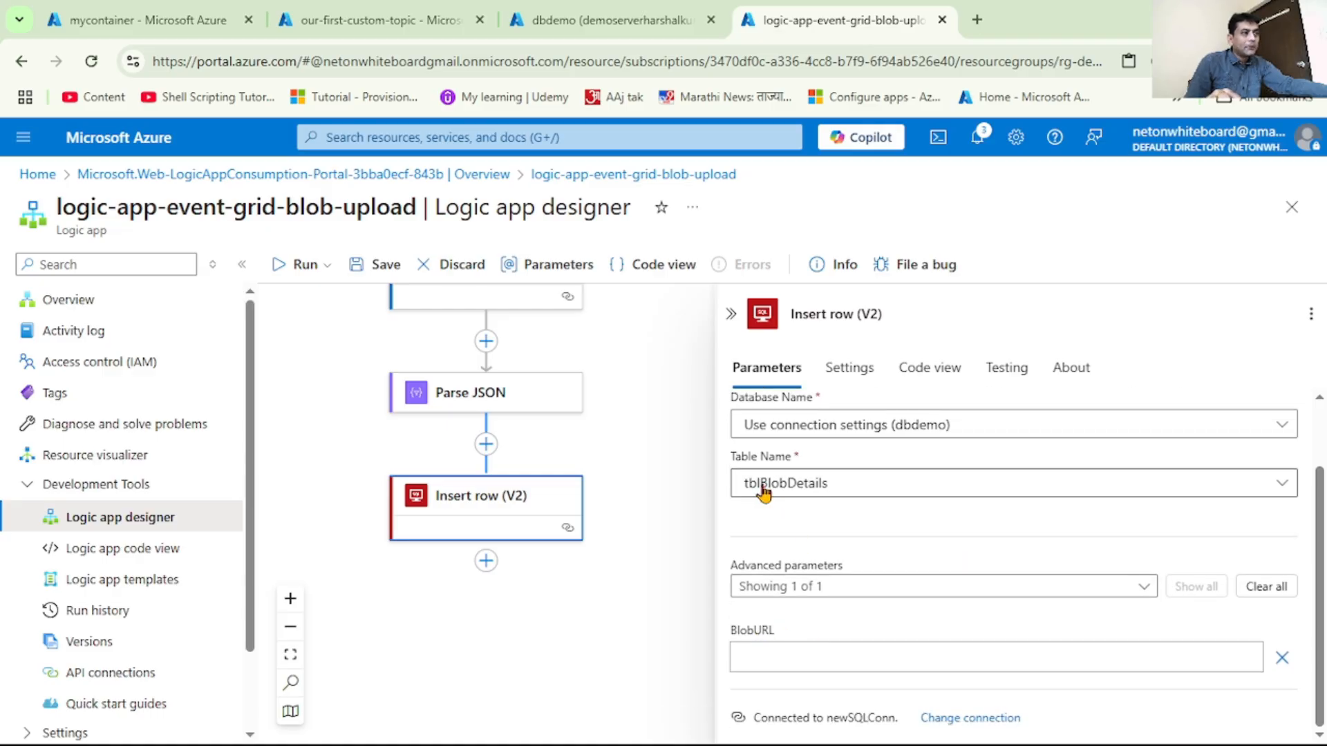
Fill the BlobURL parameter with the Body url dynamic content from the full list of Parse JSON outputs
click(768, 648)
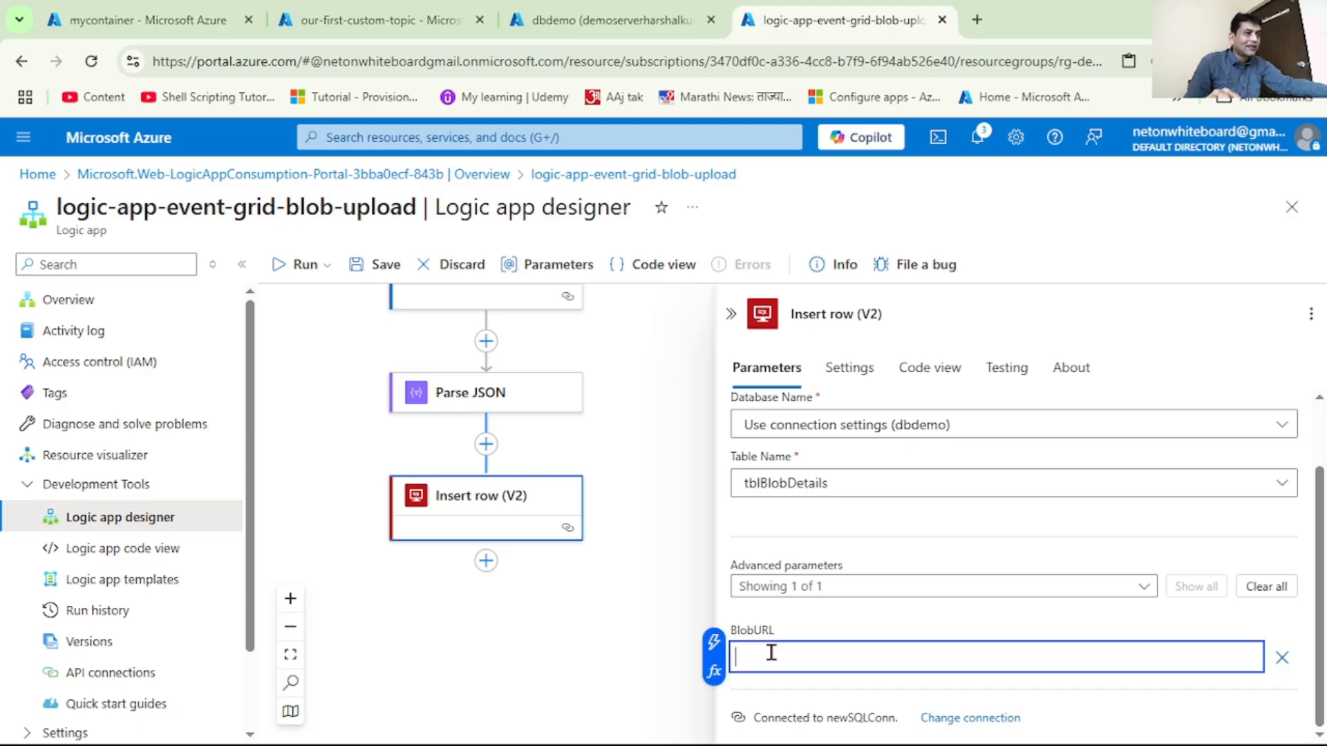
click(714, 645)
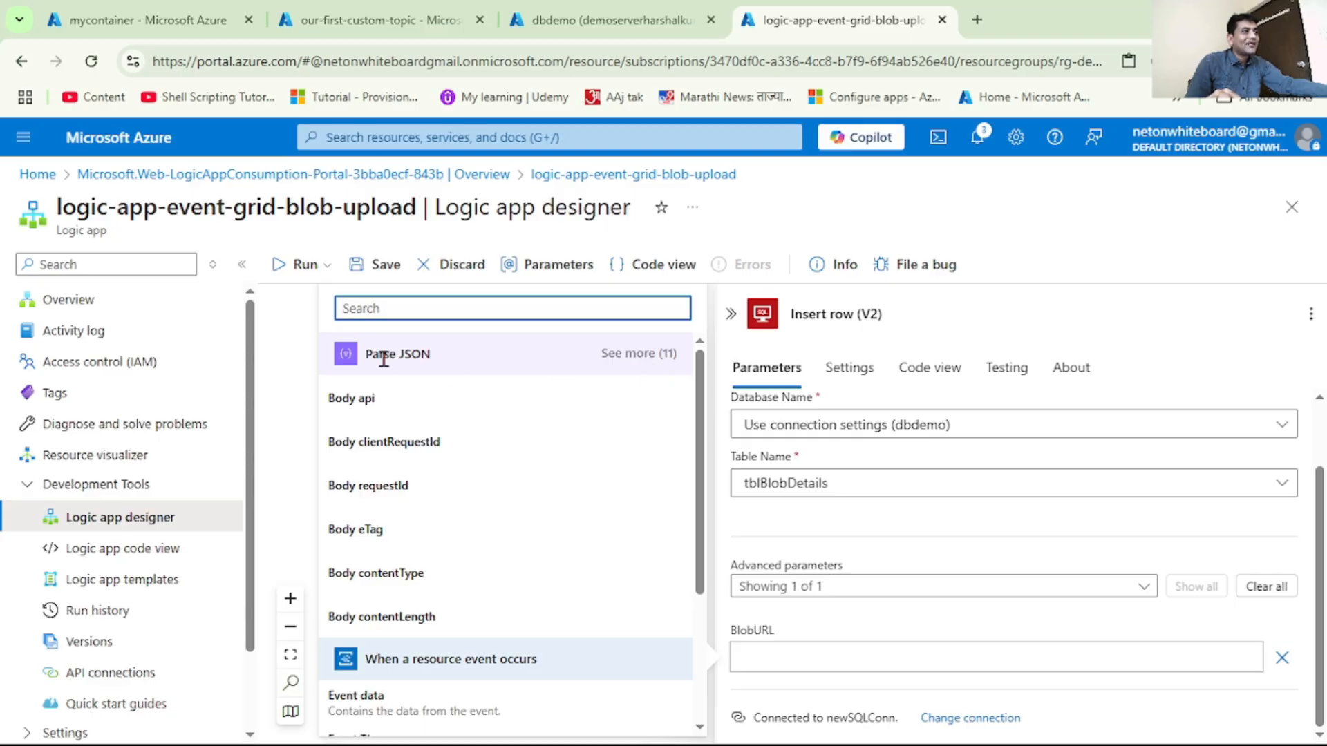
click(642, 354)
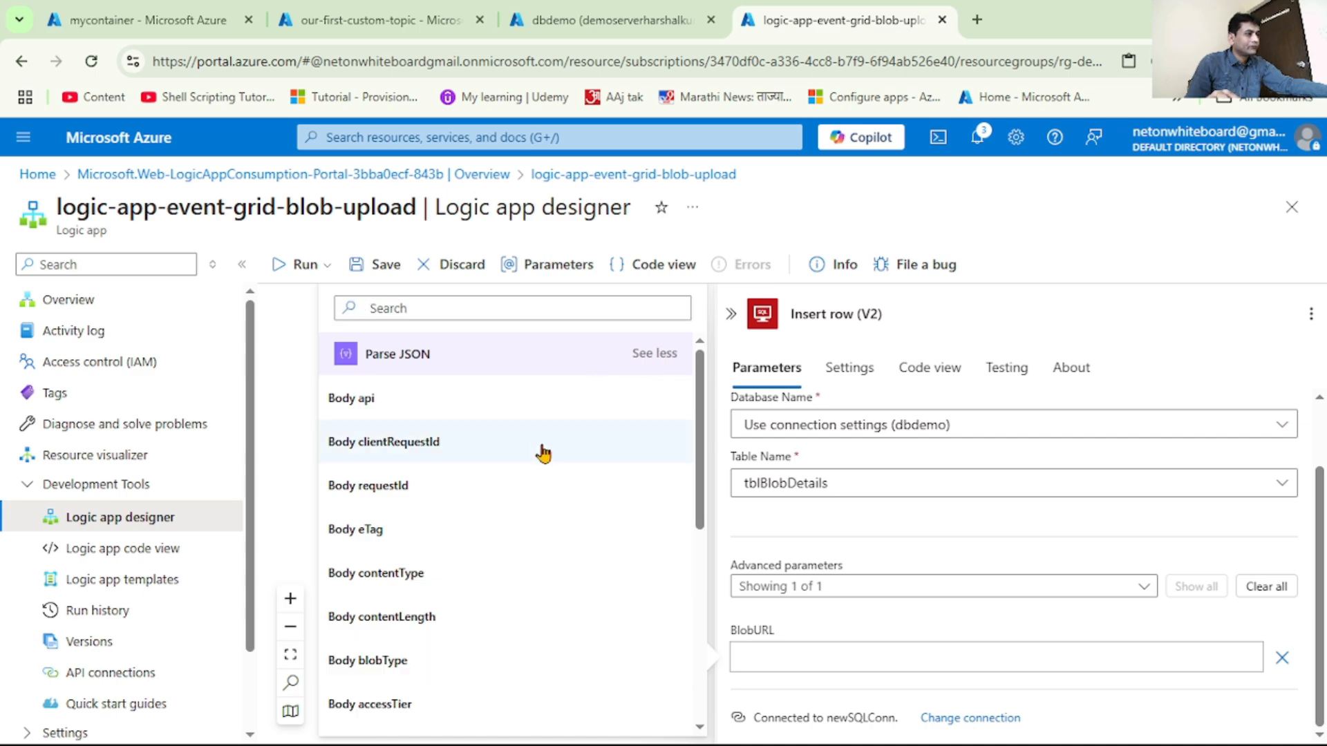
scroll(544, 453, down, 2)
scroll(543, 453, down, 2)
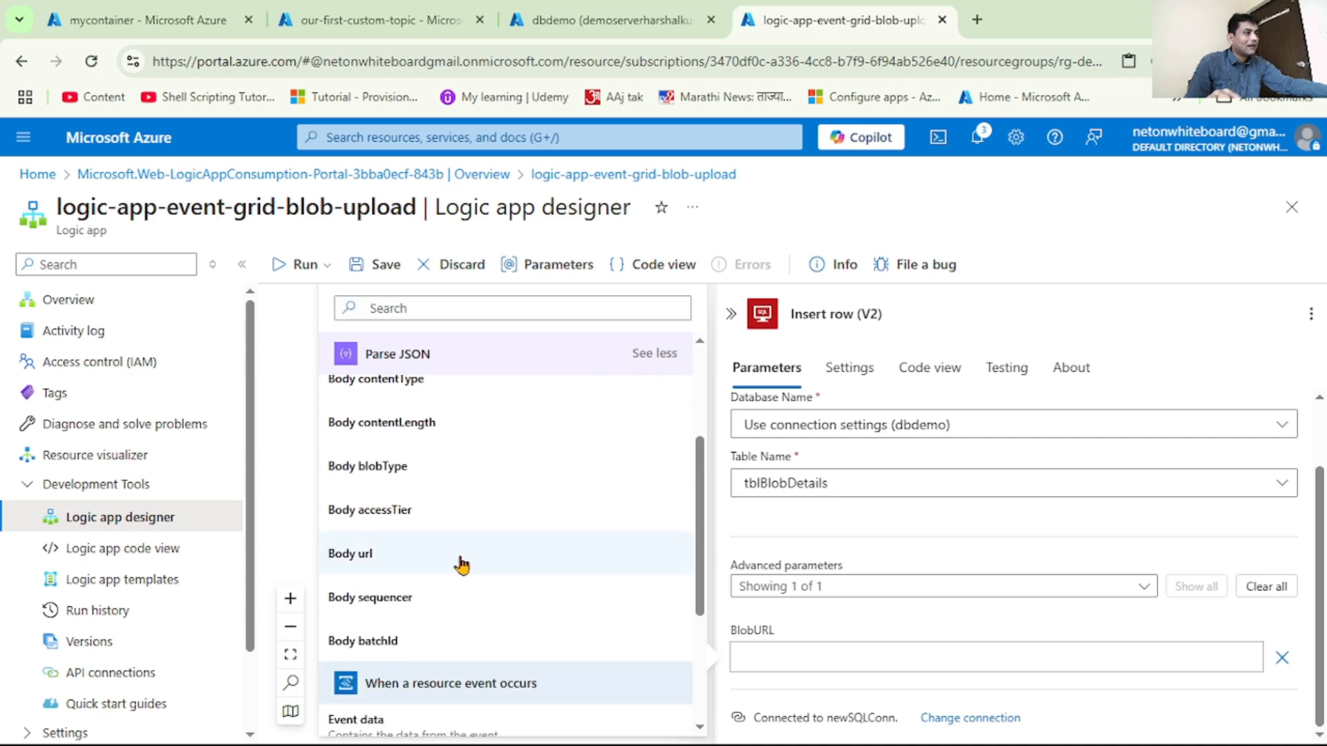
click(379, 560)
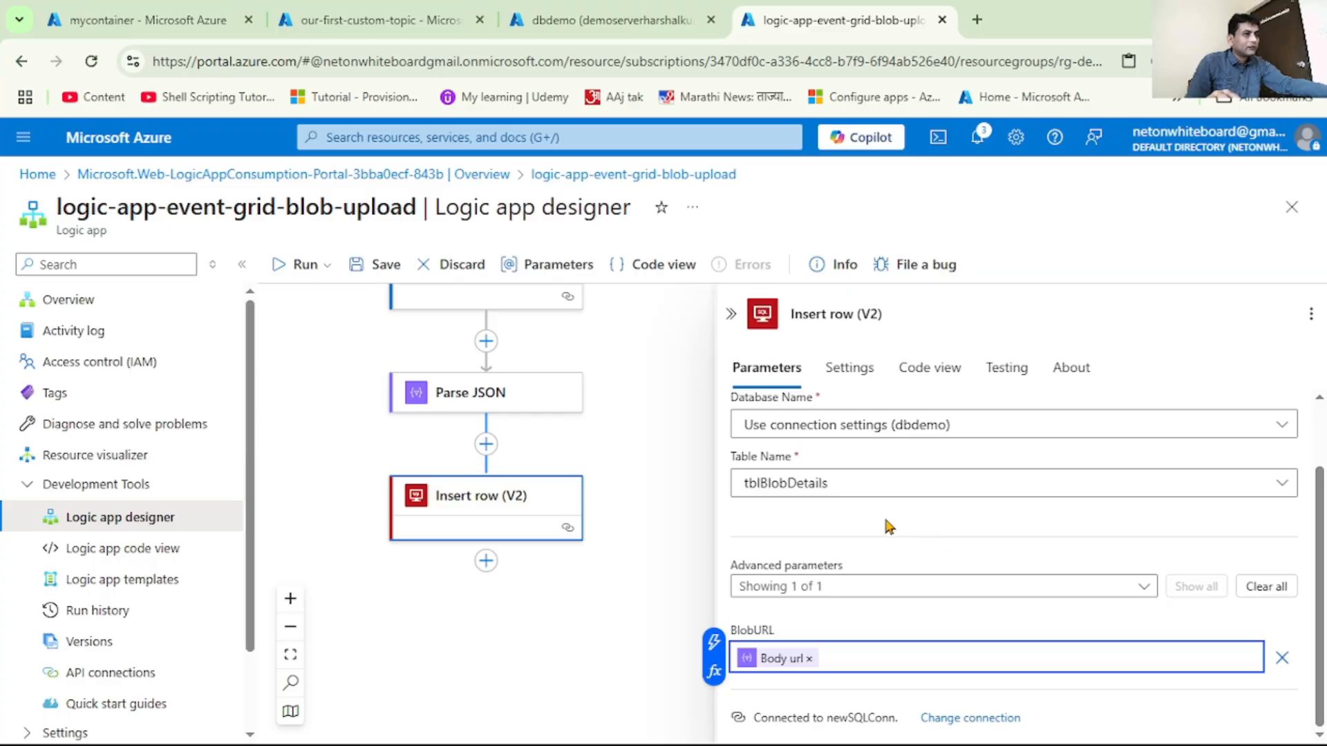
Collapse the Insert row (V2) settings and save the logic app workflow
click(731, 316)
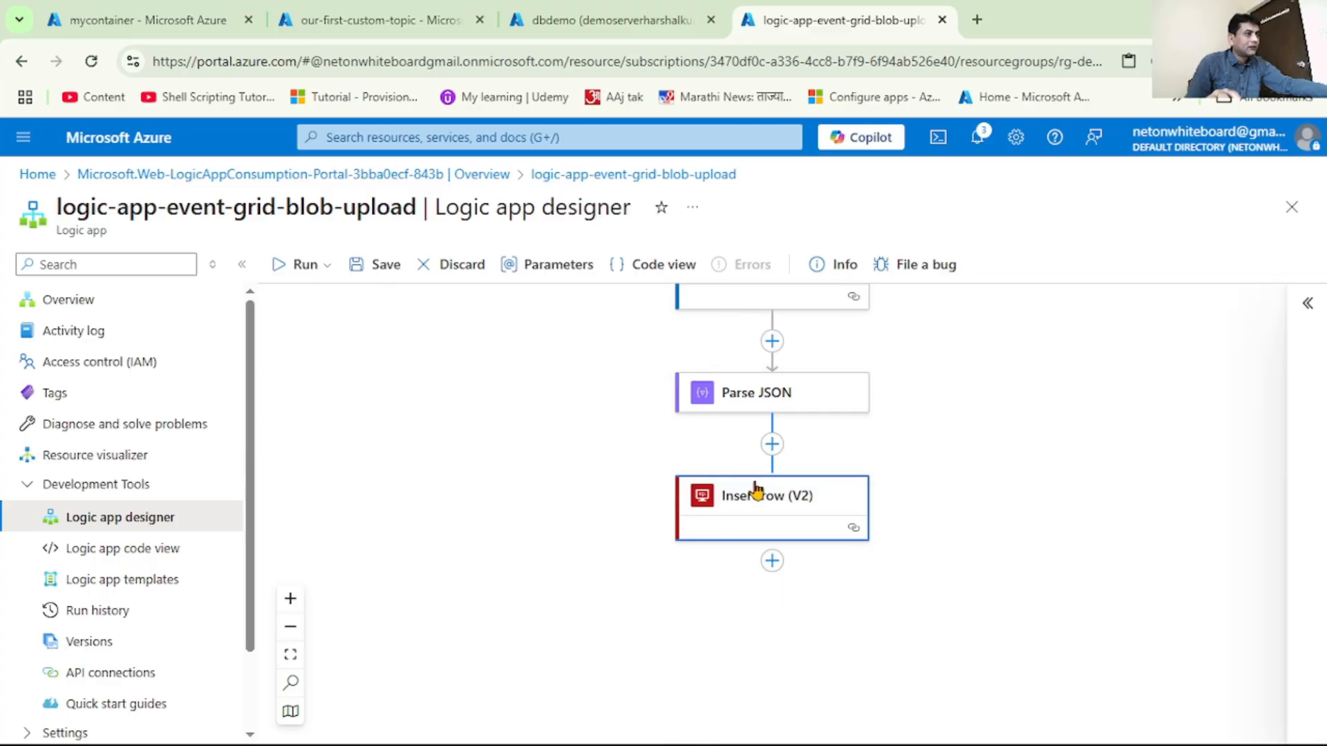
scroll(738, 498, up, 3)
click(382, 279)
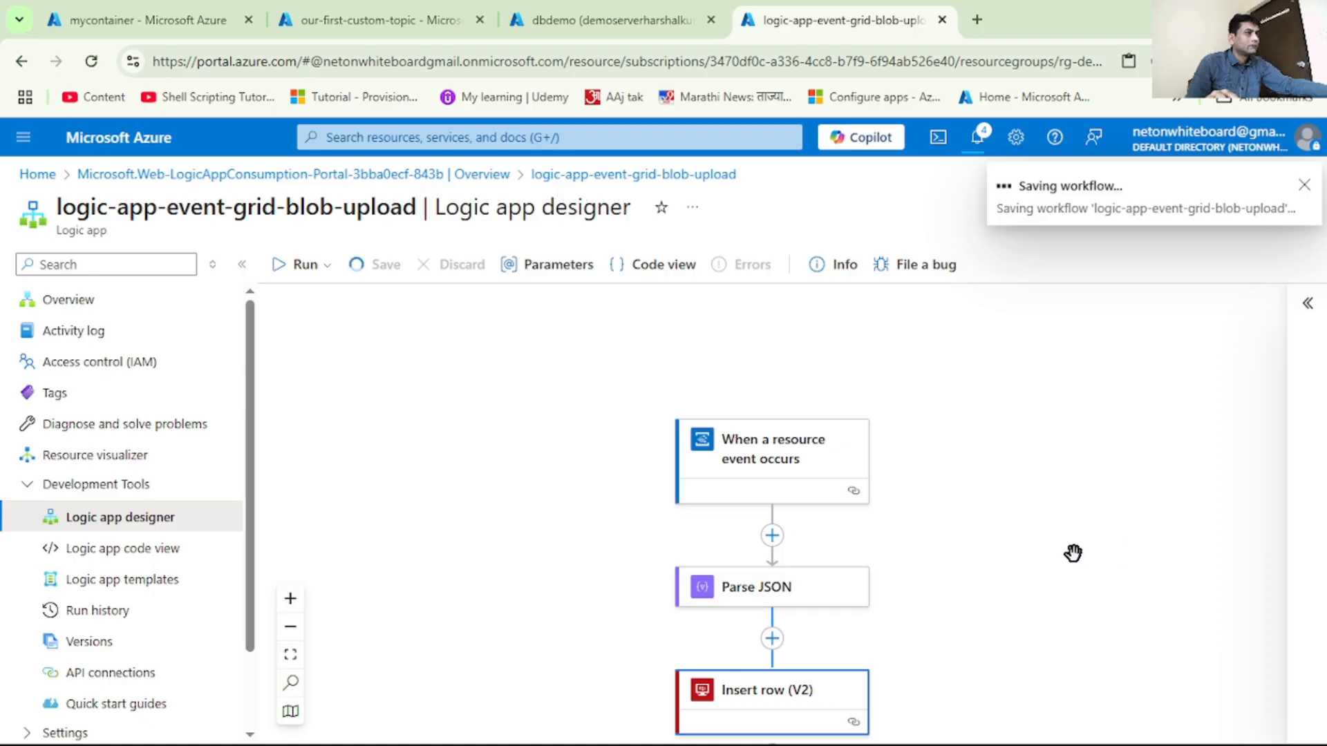
scroll(1072, 553, down, 1)
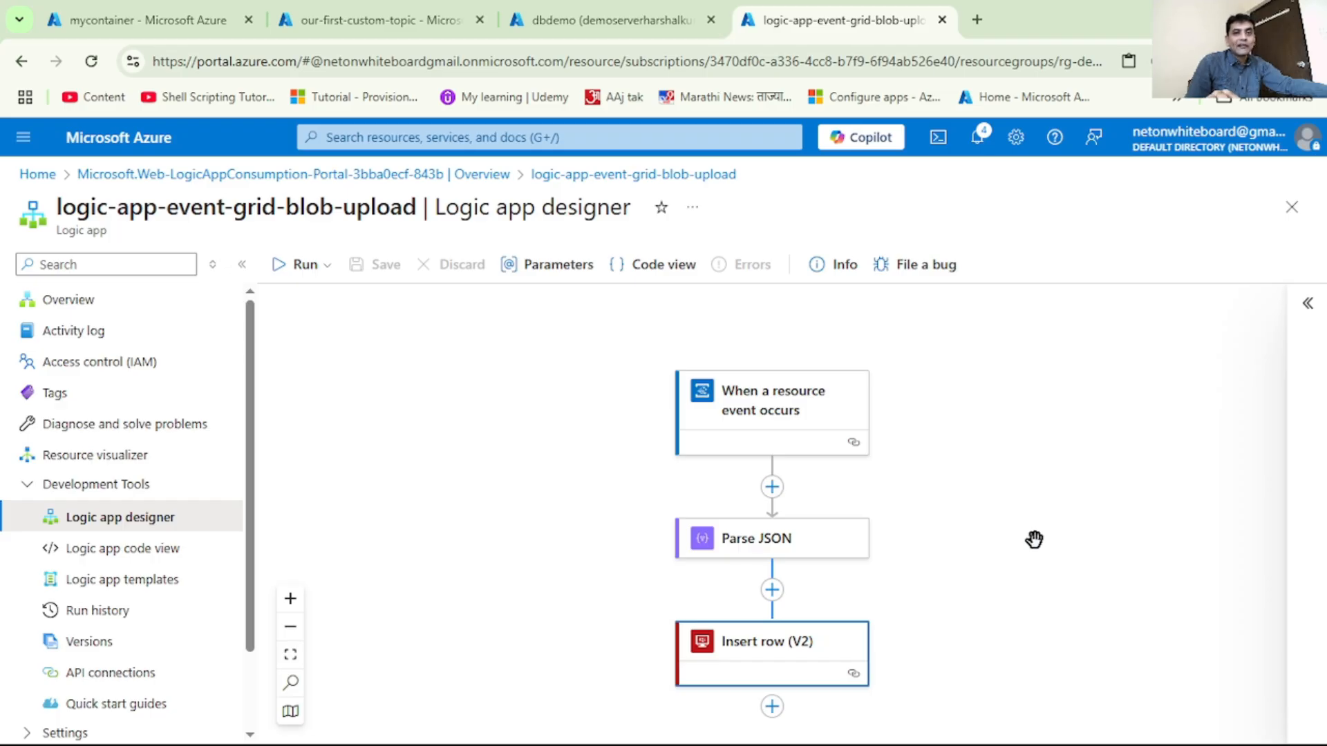
Upload the image Car_2.jpg to the storage container mycontainer
click(118, 28)
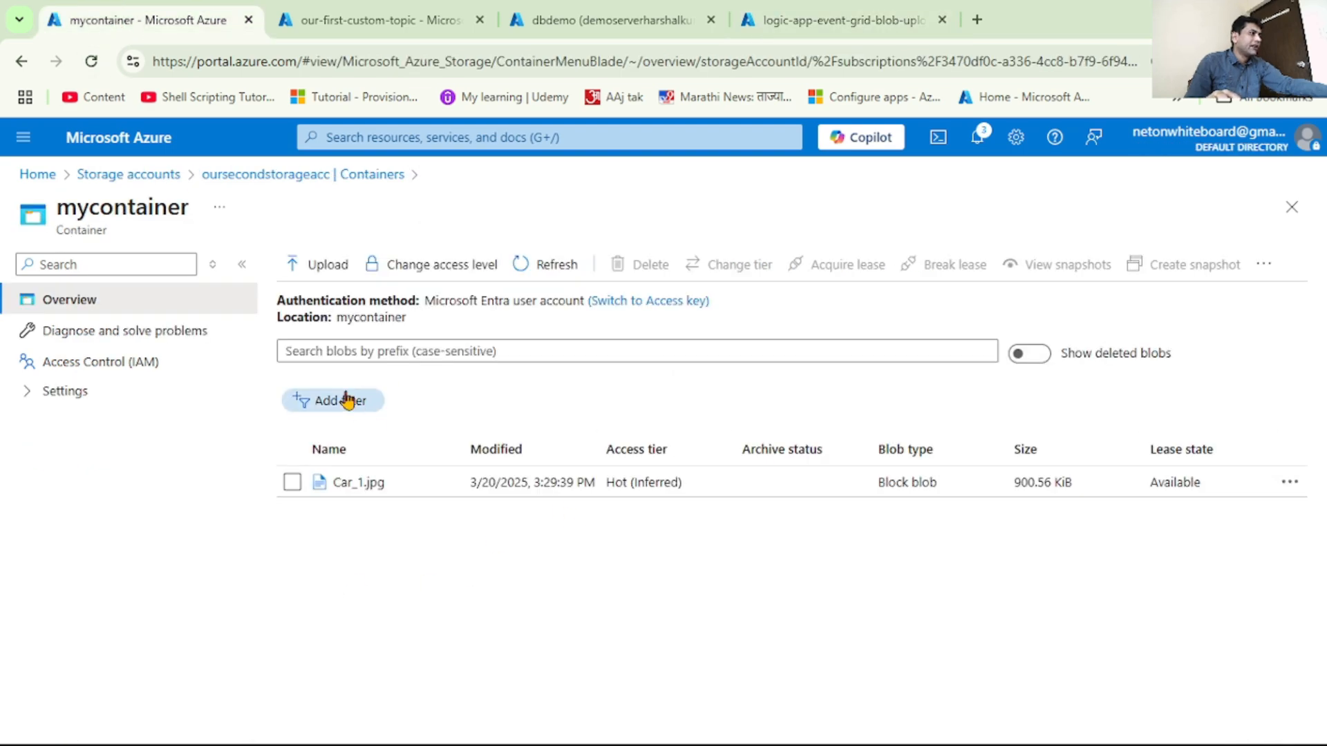
click(320, 269)
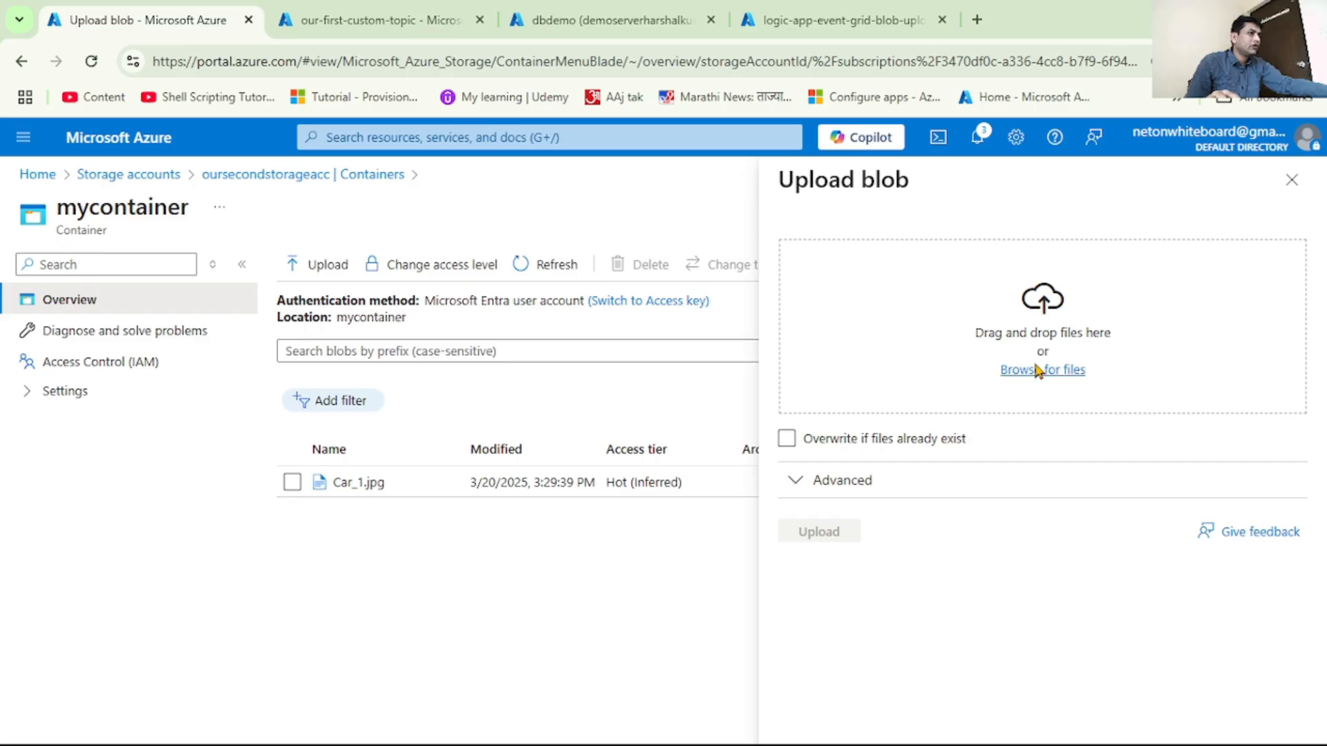
click(1037, 369)
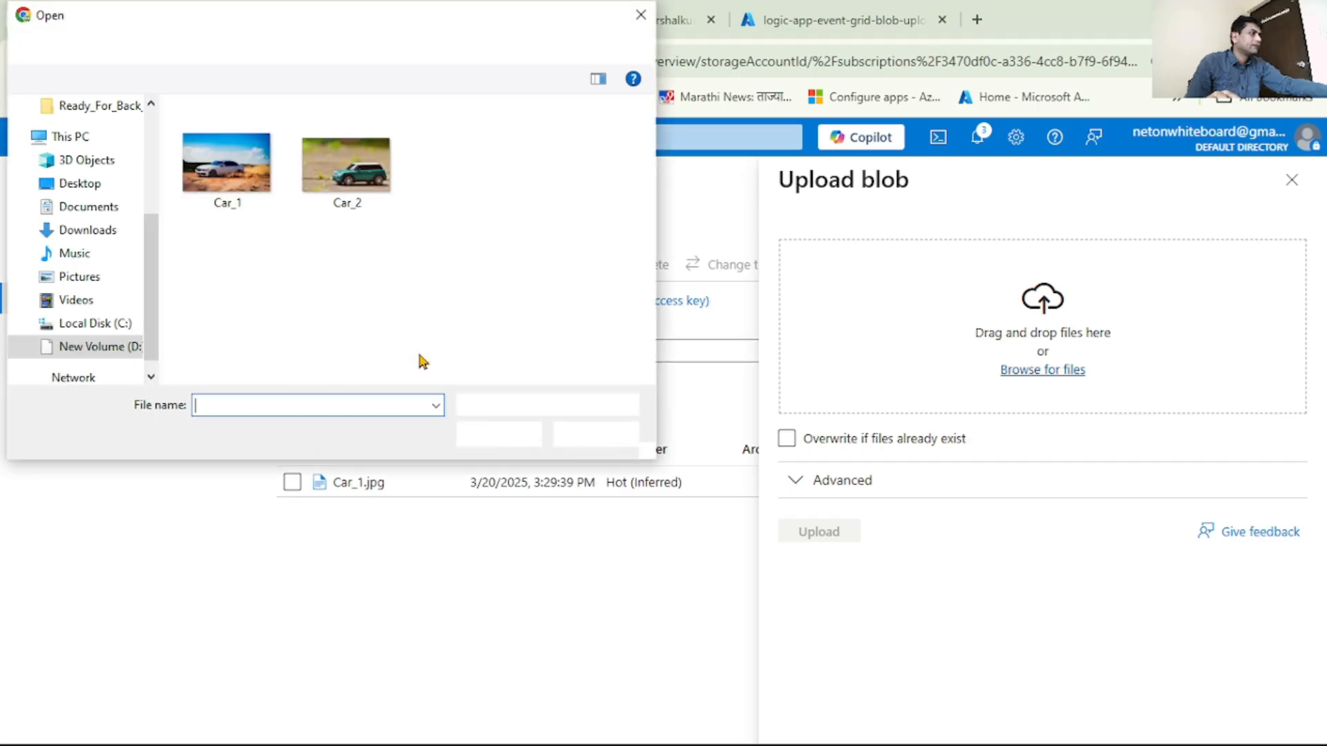
double_click(351, 174)
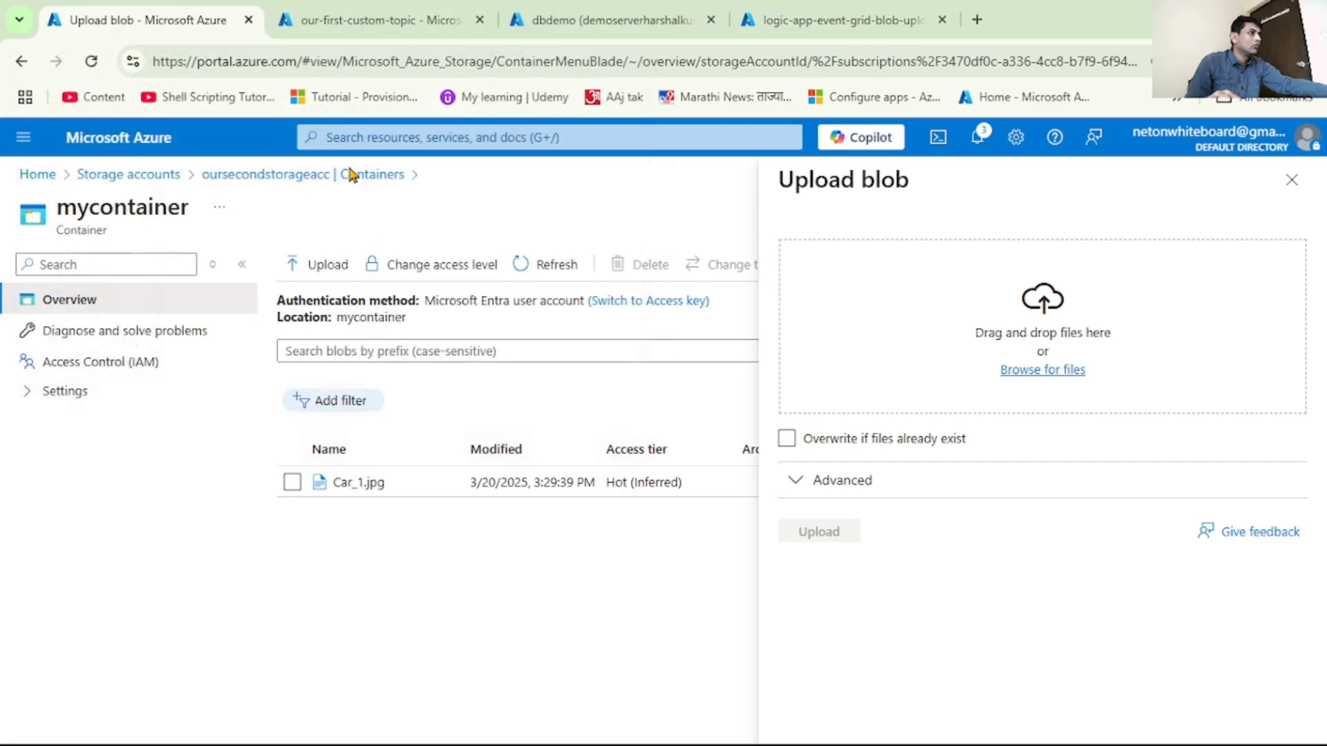
click(839, 534)
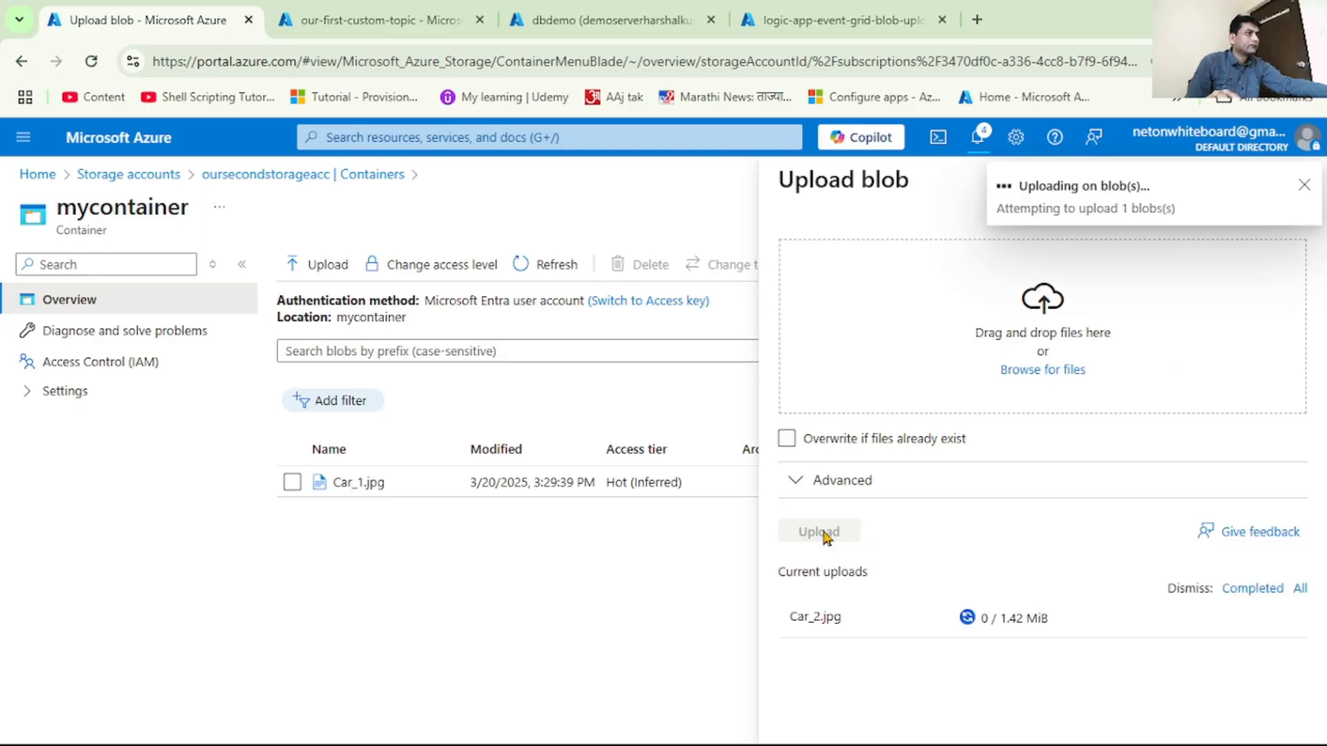
Return to the logic app, view its run history and open the most recent run's details
click(810, 20)
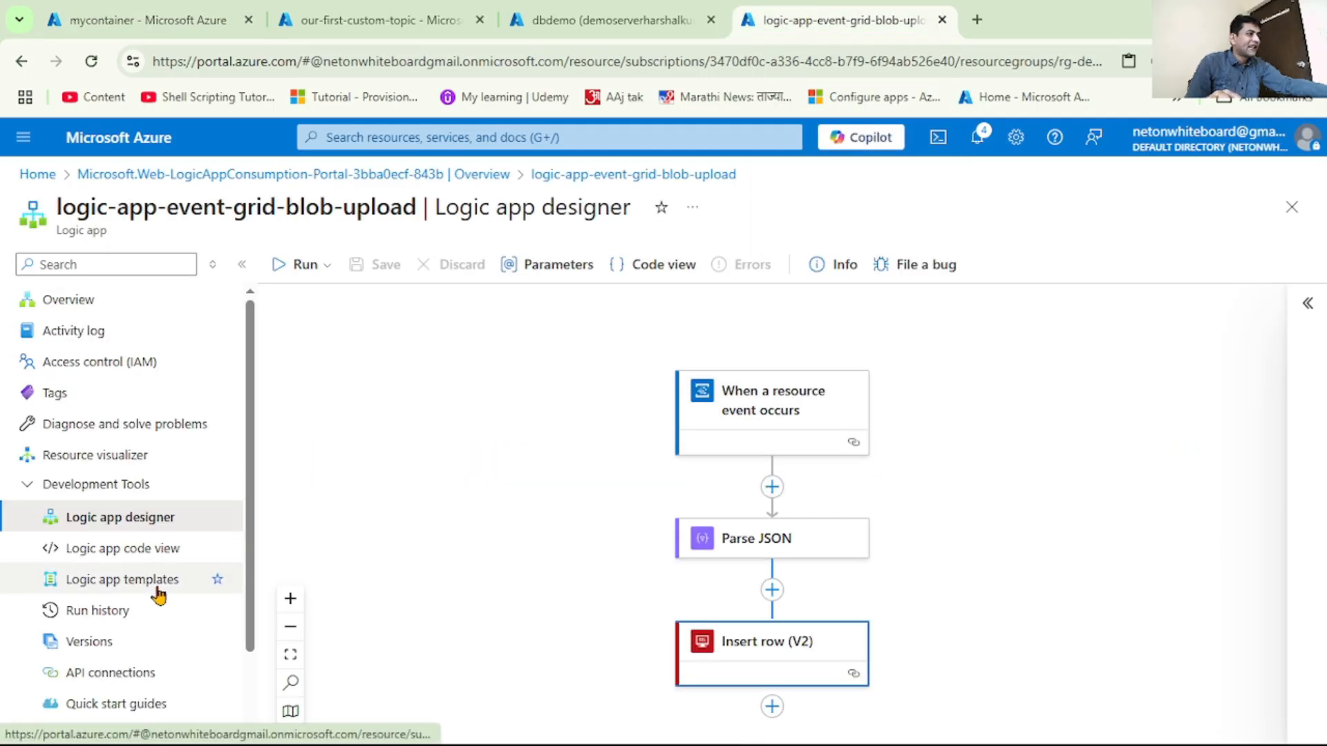
click(125, 616)
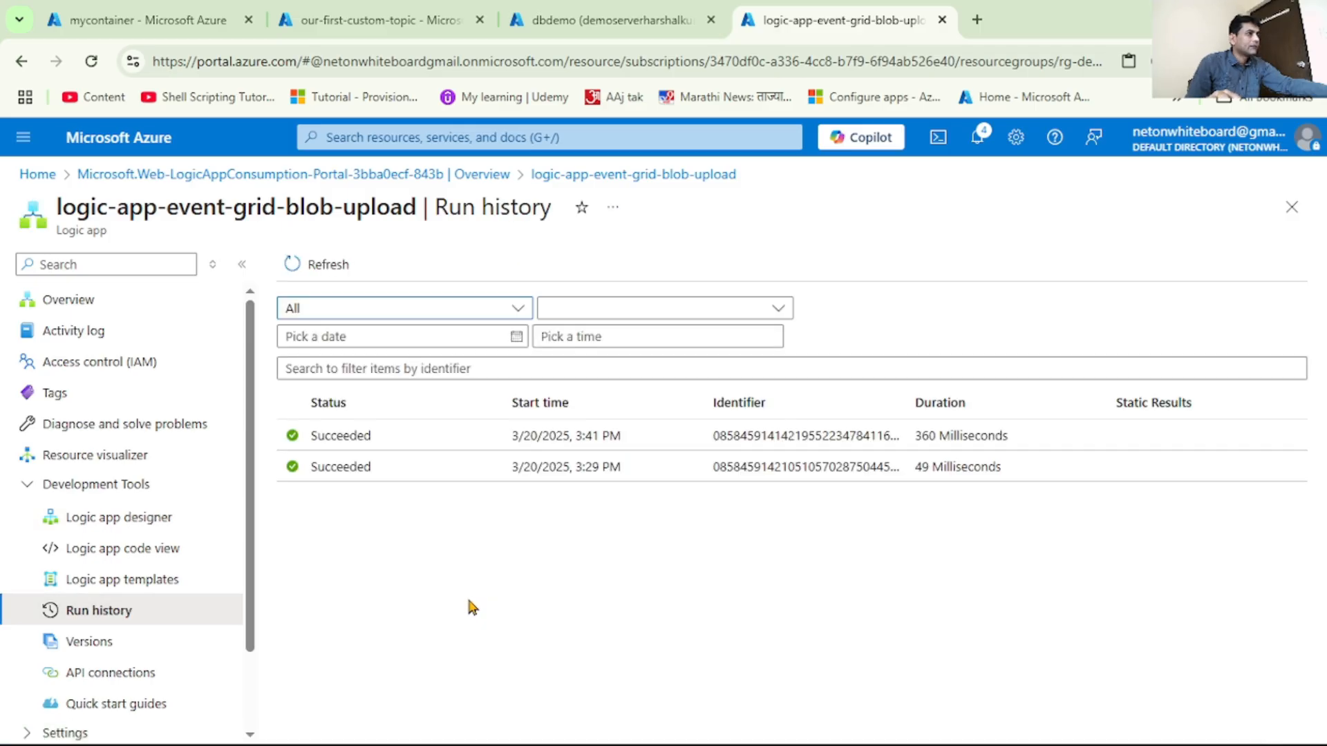
click(1201, 394)
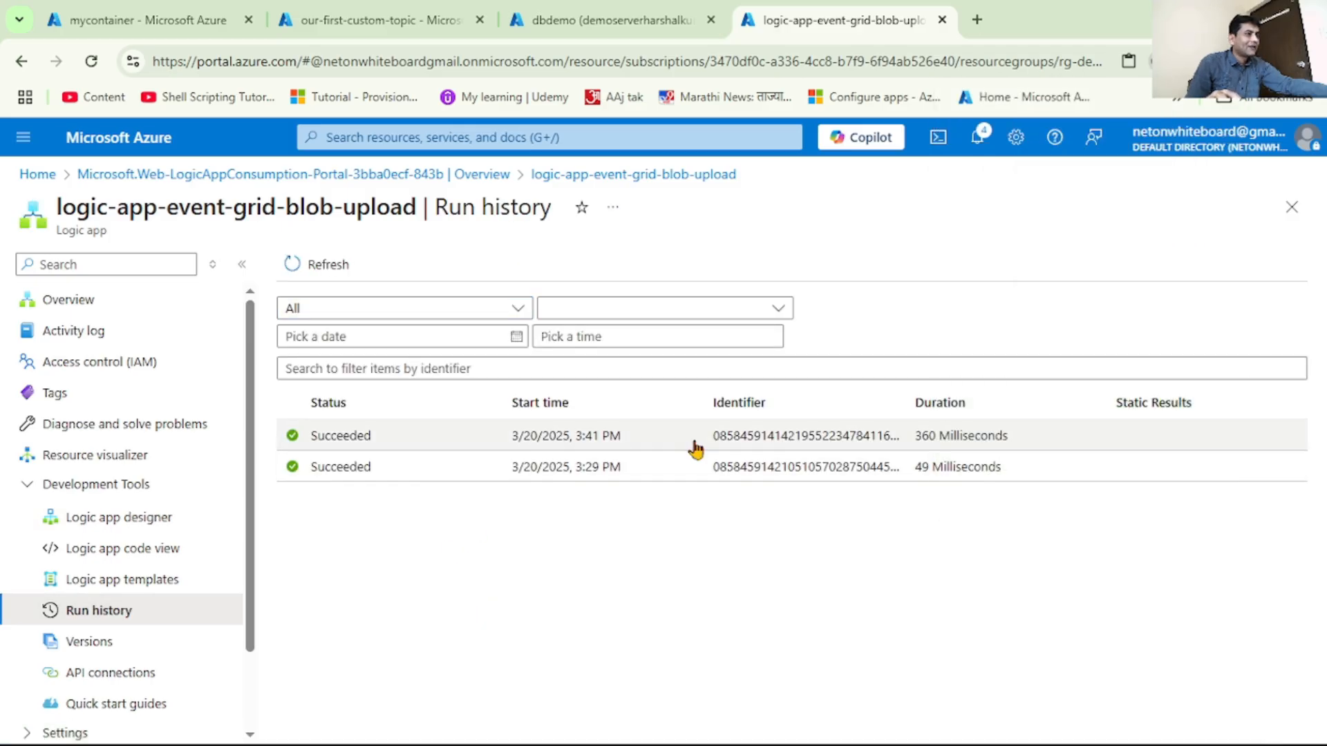
click(373, 442)
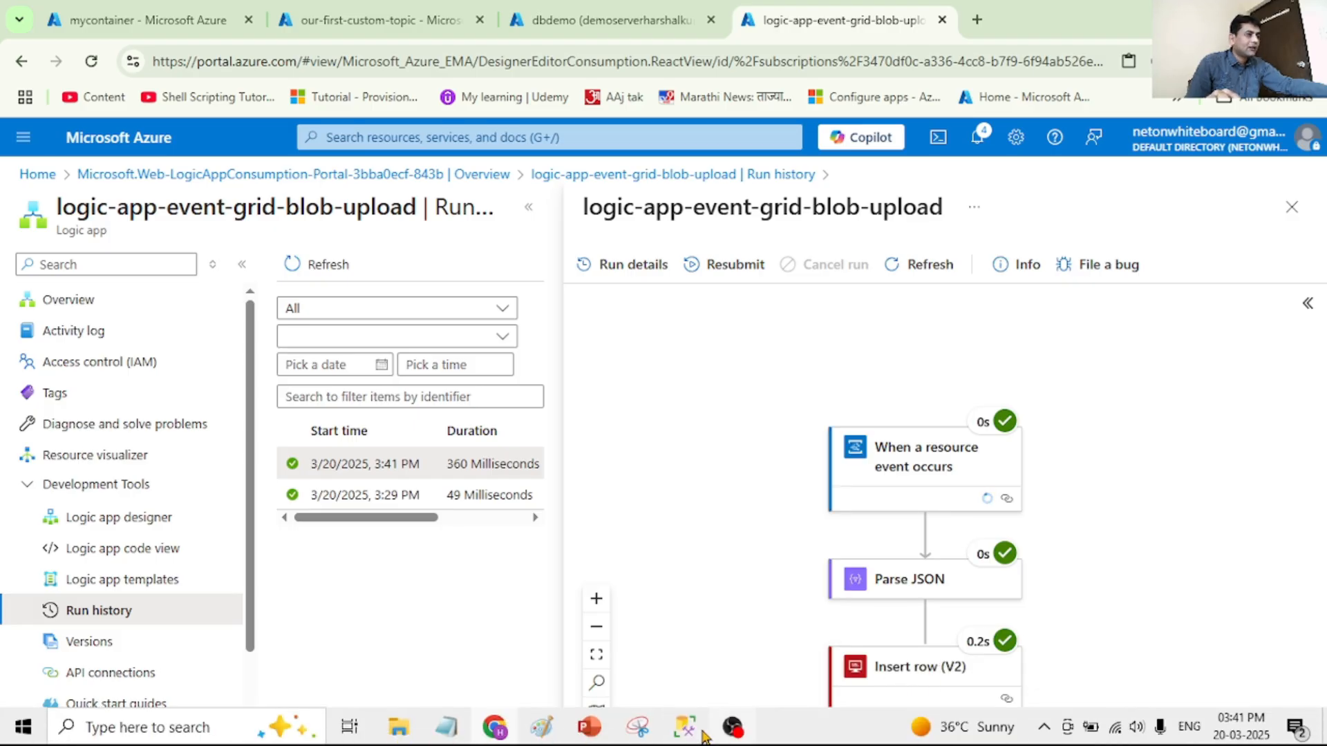
Switch to SQL Server Management Studio, run the select query on tblBlobDetails and widen the BlobURL result column to read the full URL
click(703, 735)
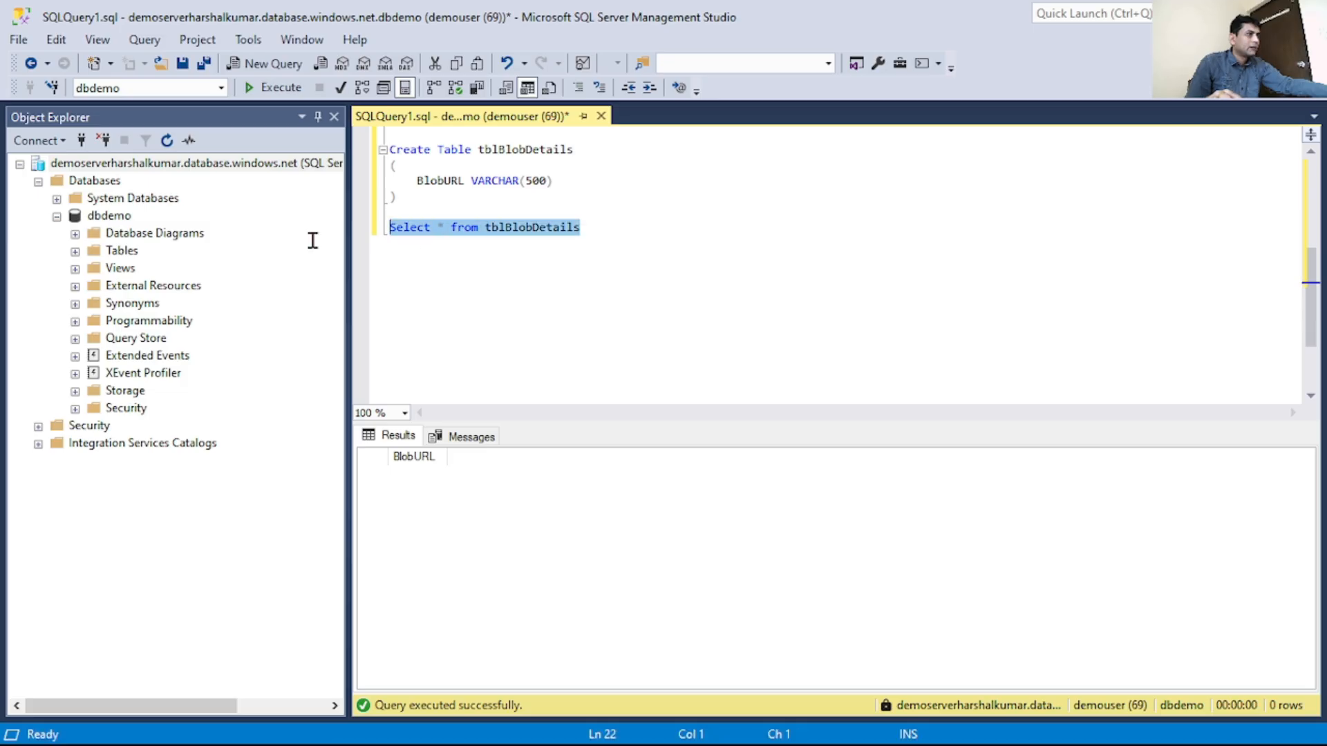
click(272, 88)
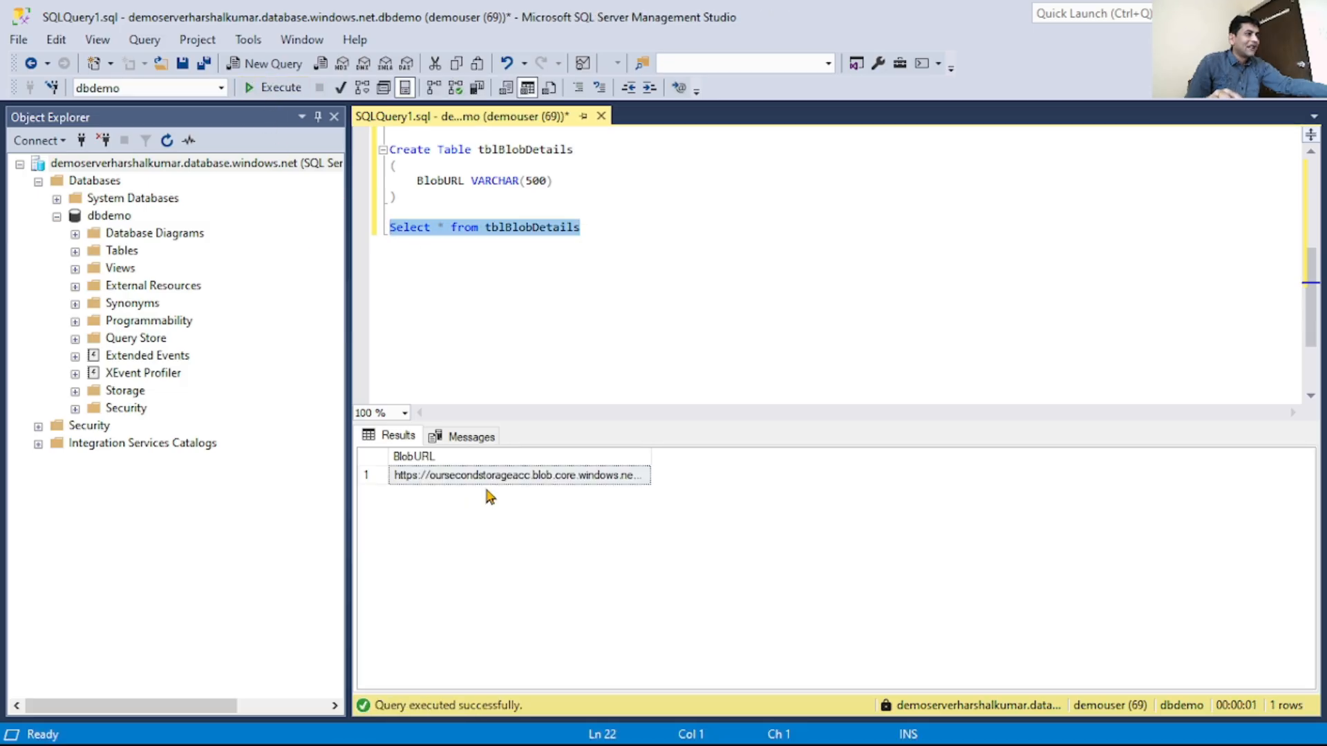
click(495, 487)
drag(650, 458, 938, 454)
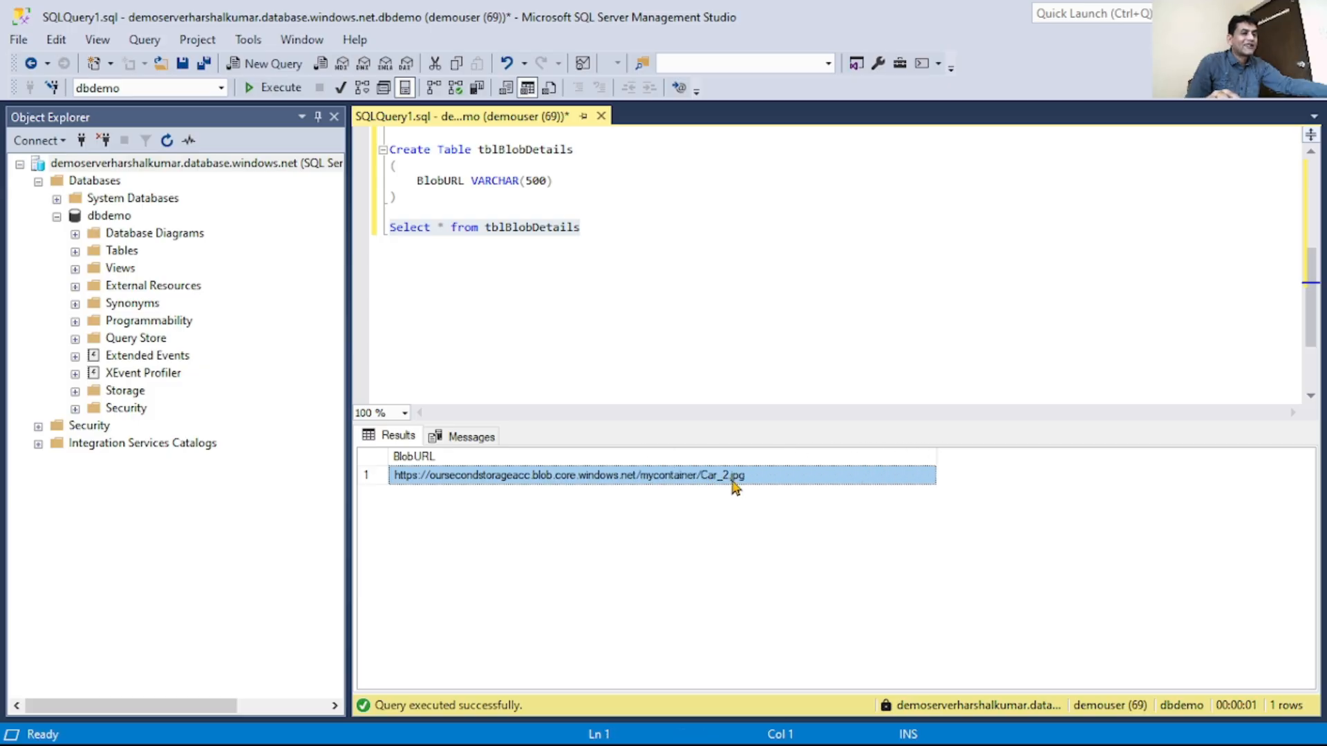